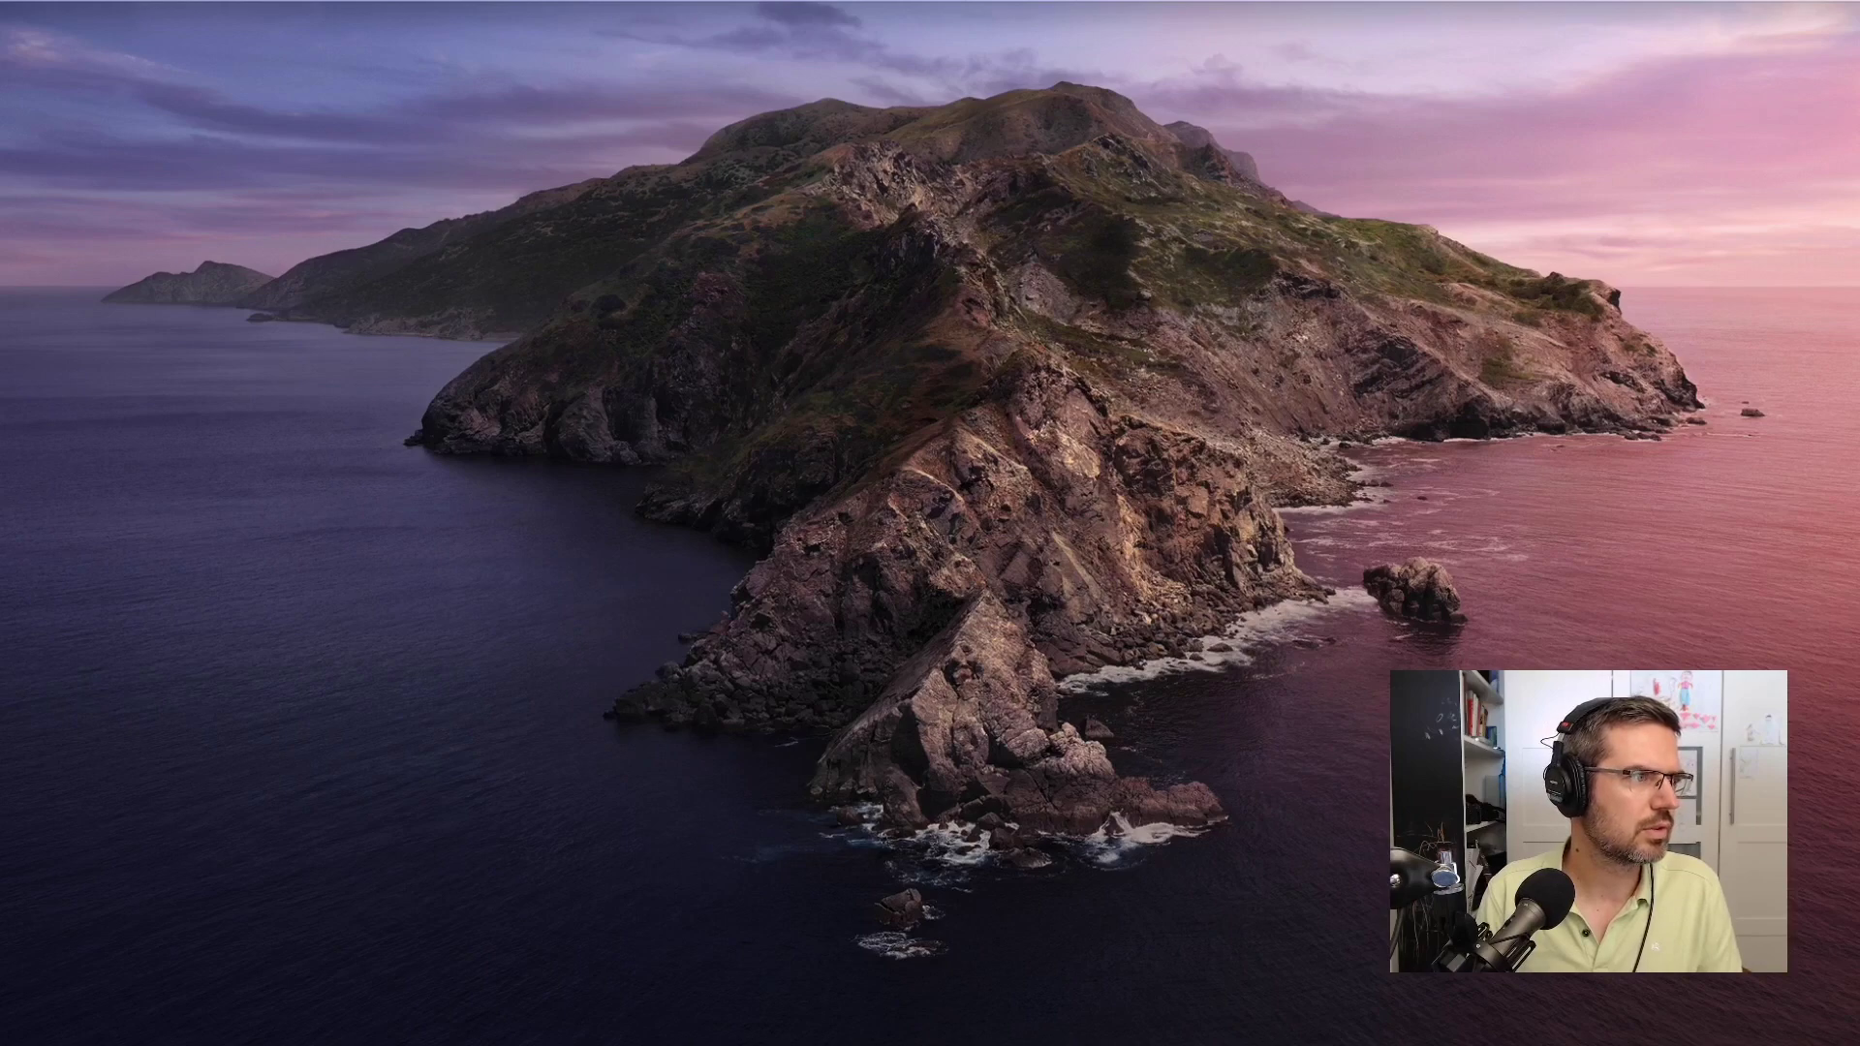
Preview the Reactive Microservices Architecture on AWS diagram from the Google Images 'aws architecture' results.
{"action": "key", "text": "F11"}
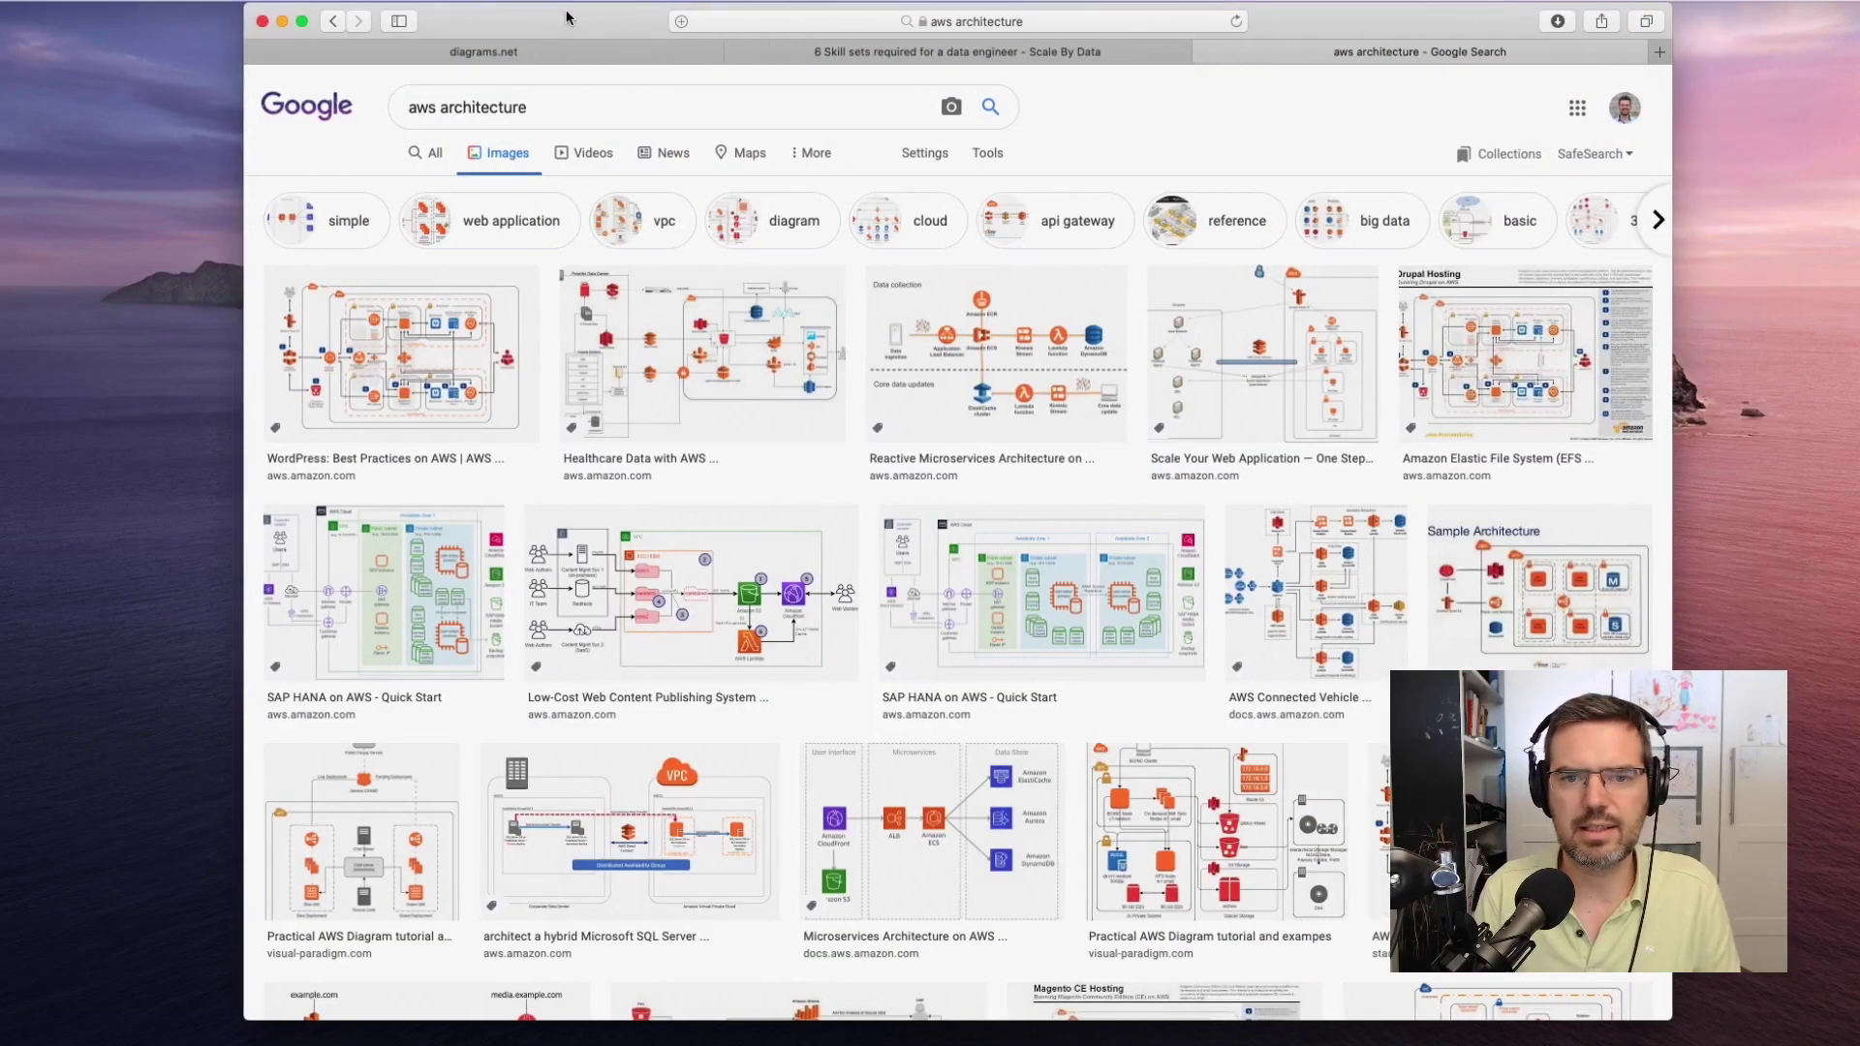
{"action": "left_click", "coordinate": [1075, 376]}
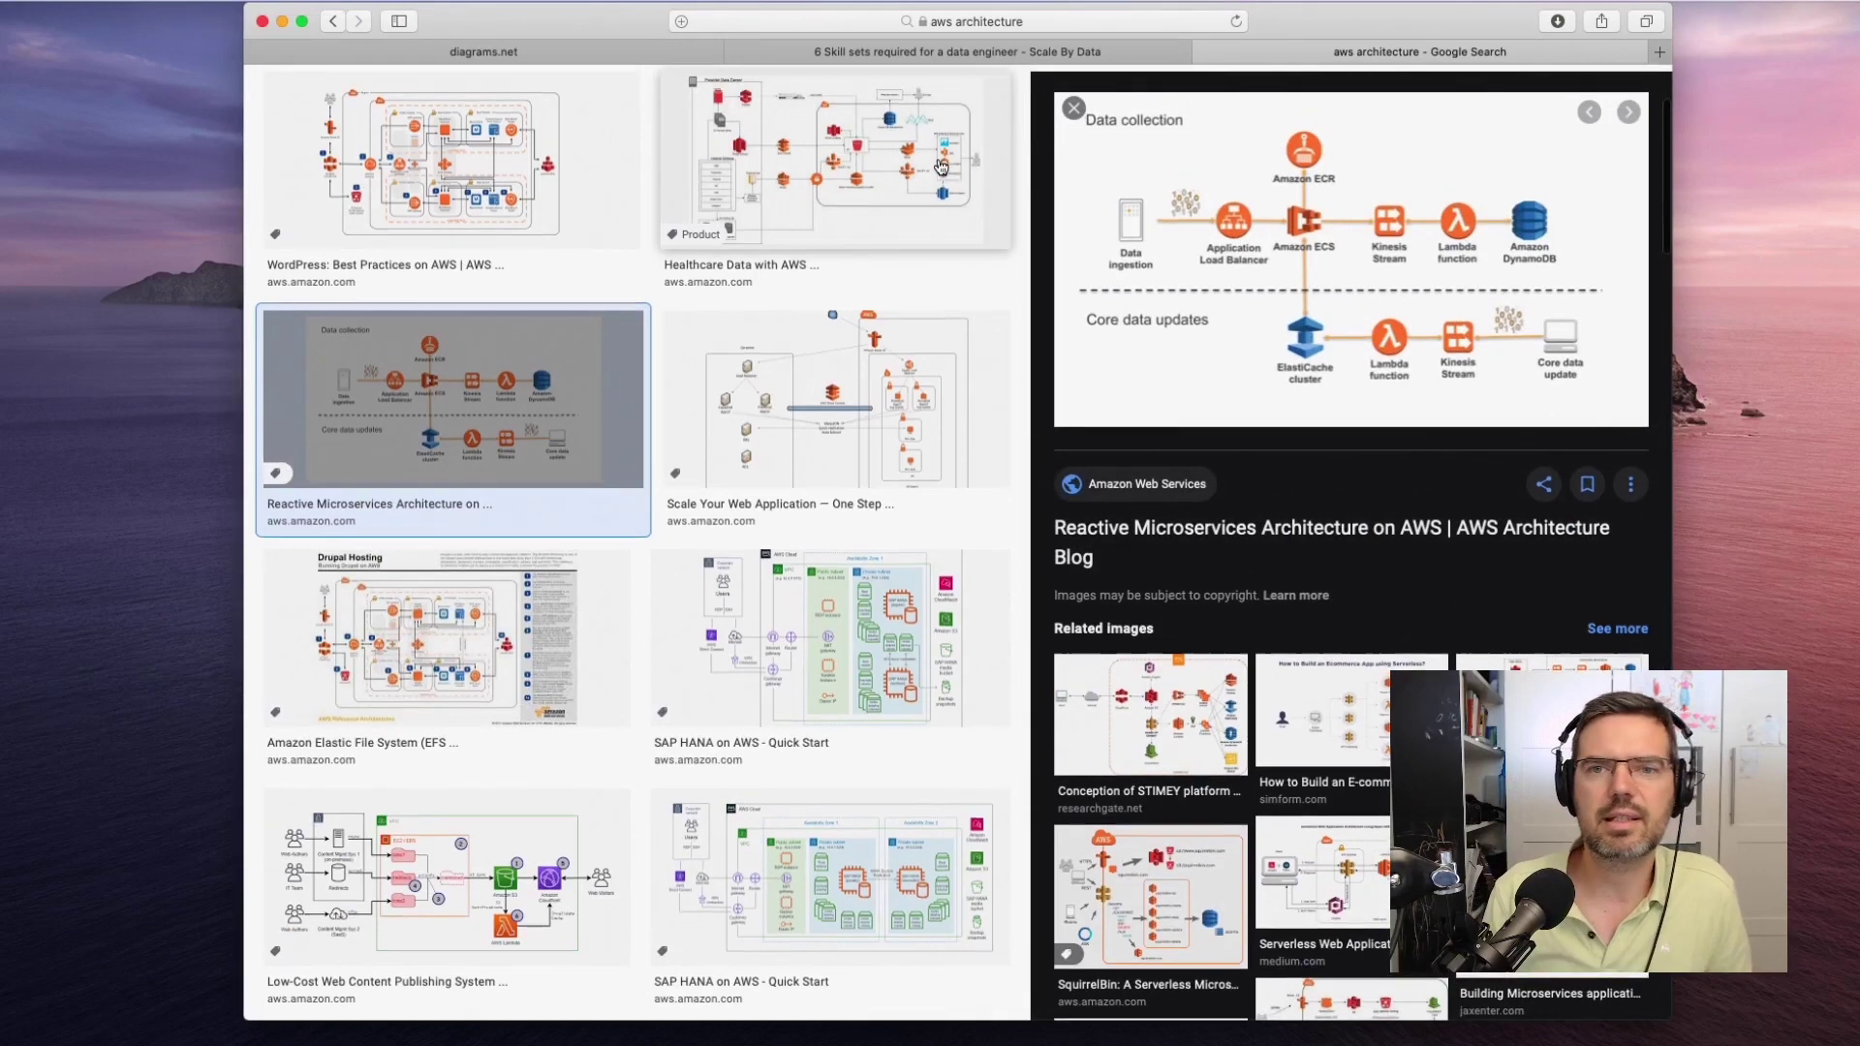
{"action": "scroll", "coordinate": [887, 121], "scroll_direction": "up", "scroll_amount": 1}
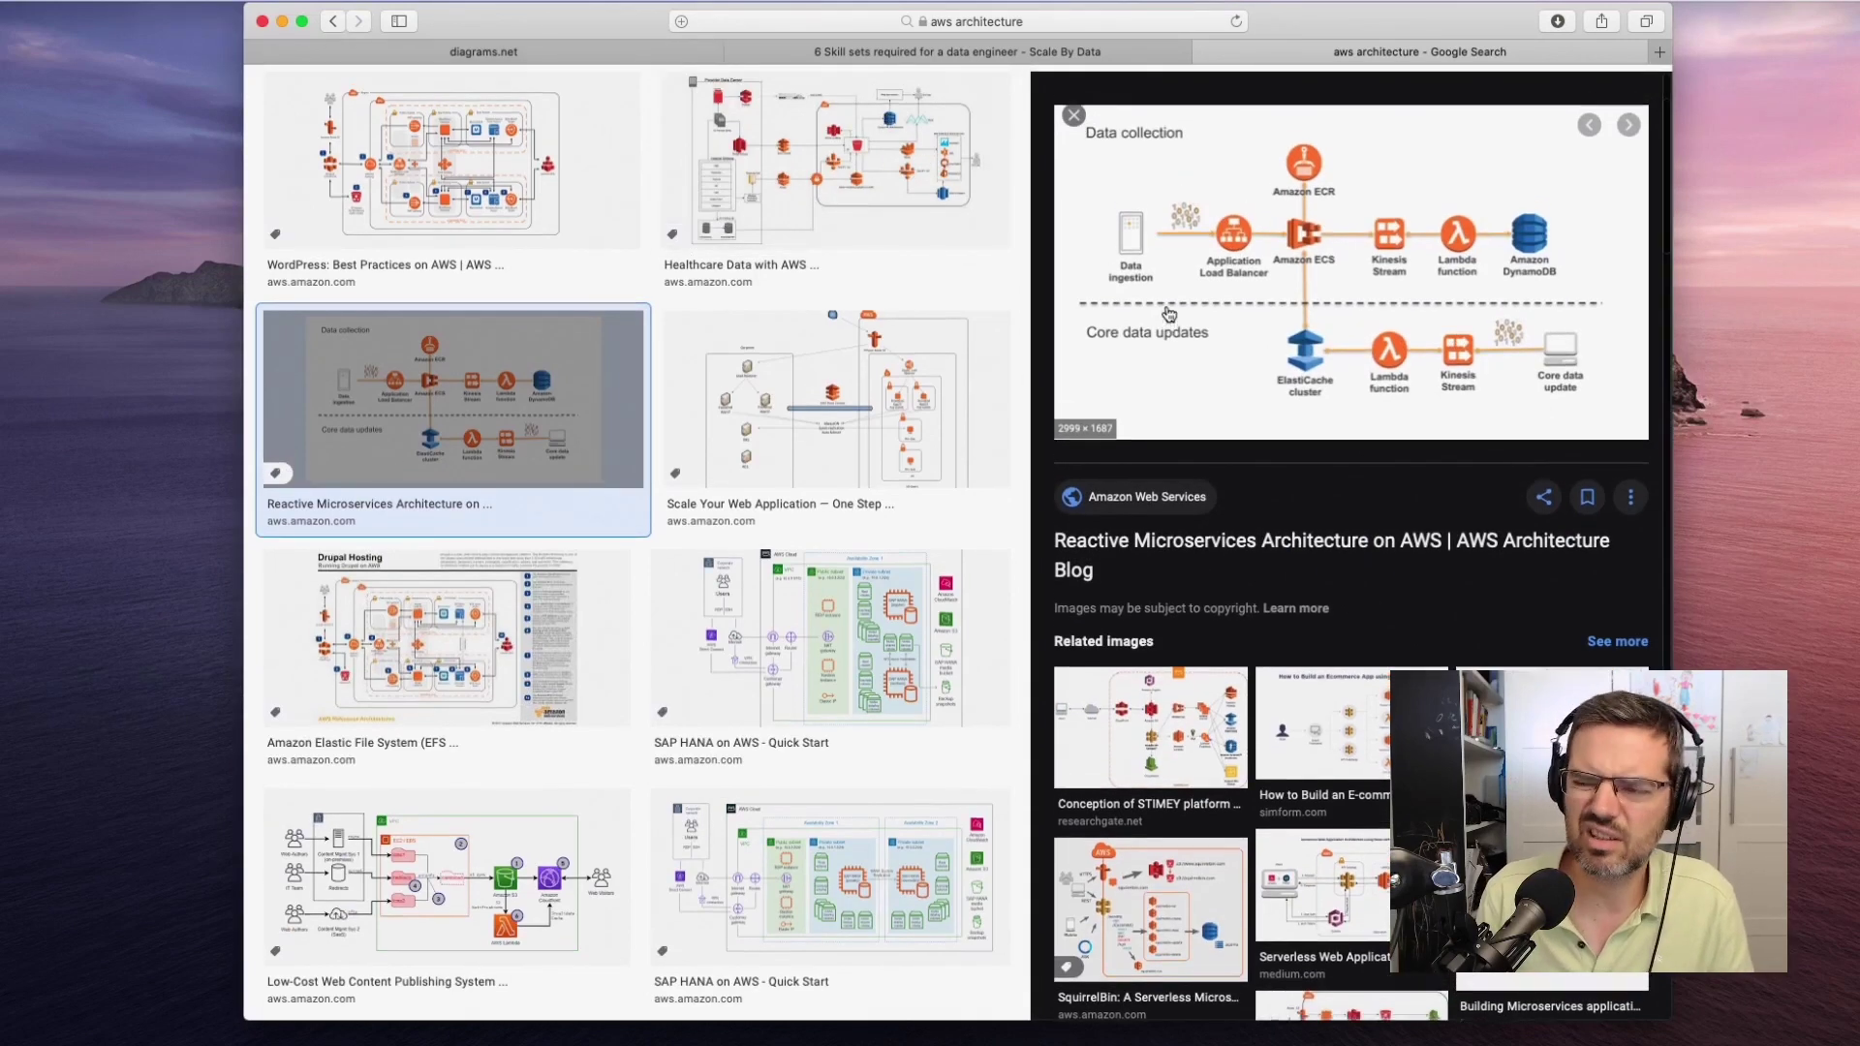
{"action": "scroll", "coordinate": [1169, 313], "scroll_direction": "up", "scroll_amount": 1}
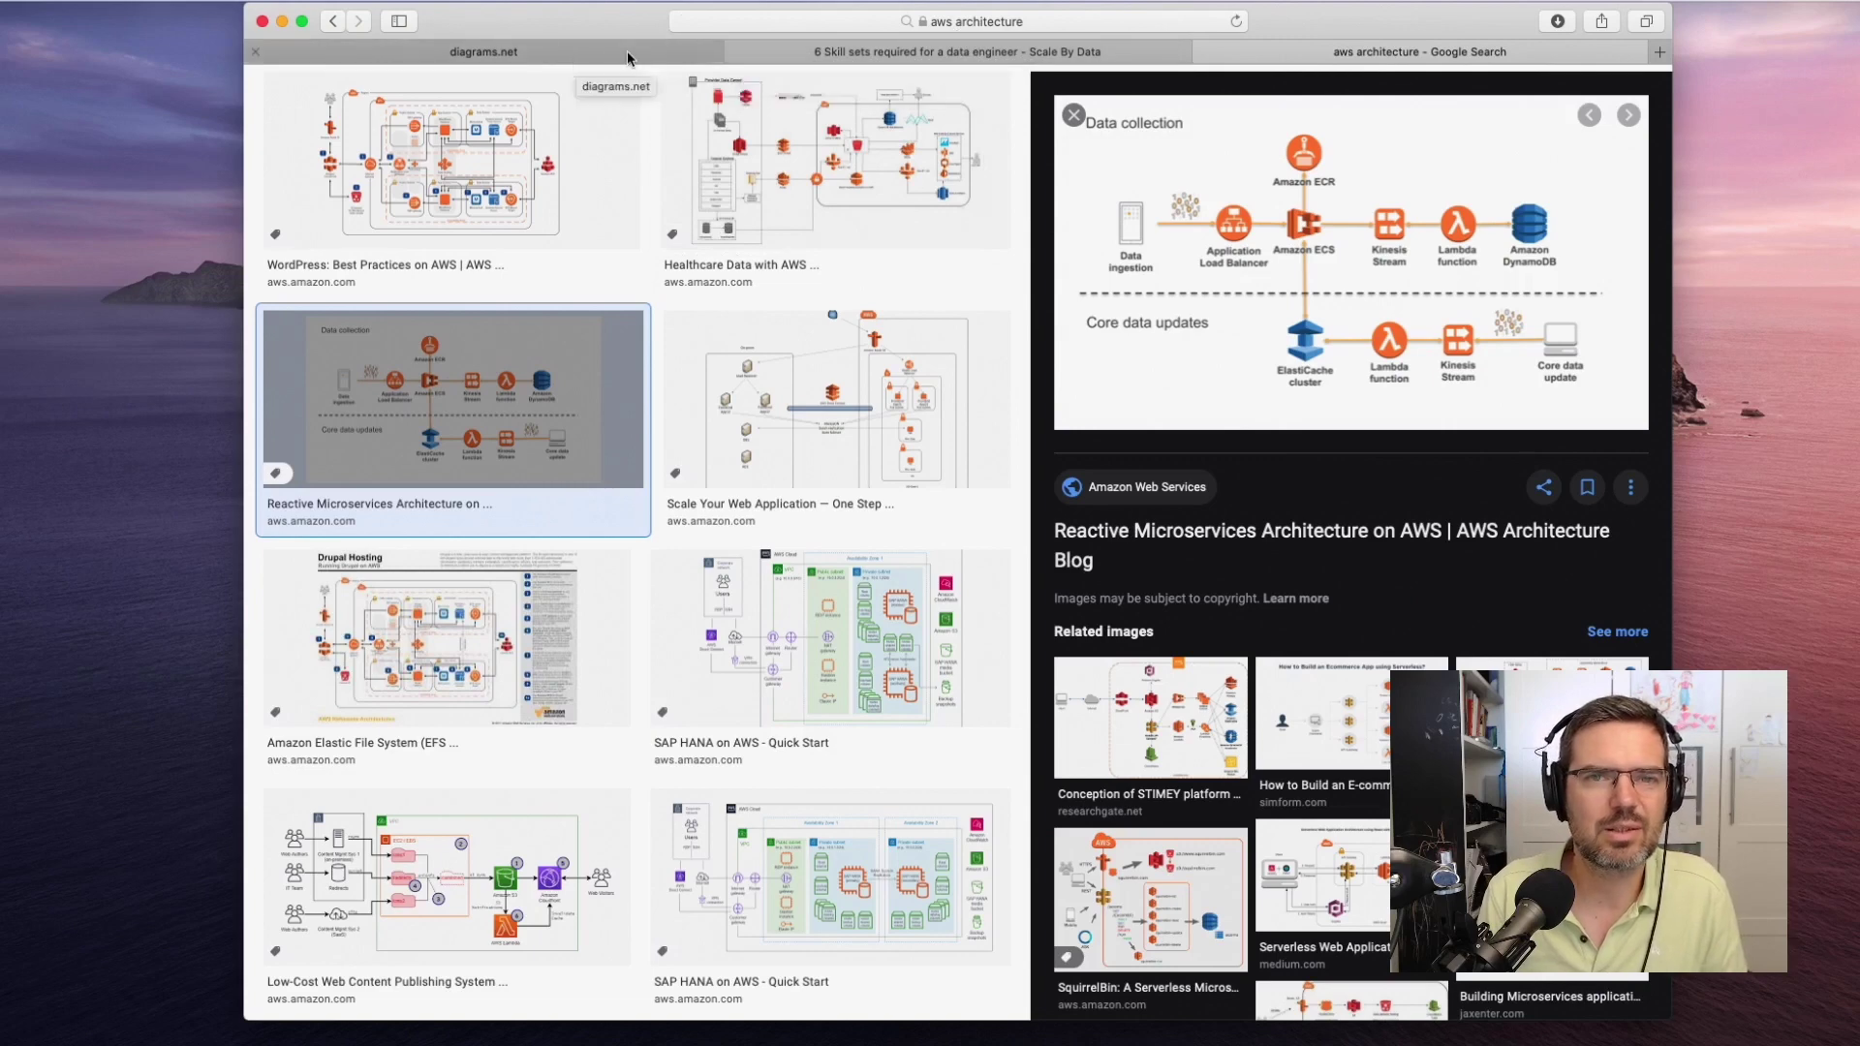
Load app.diagrams.net from the address bar and start creating a new diagram.
{"action": "left_click", "coordinate": [522, 53]}
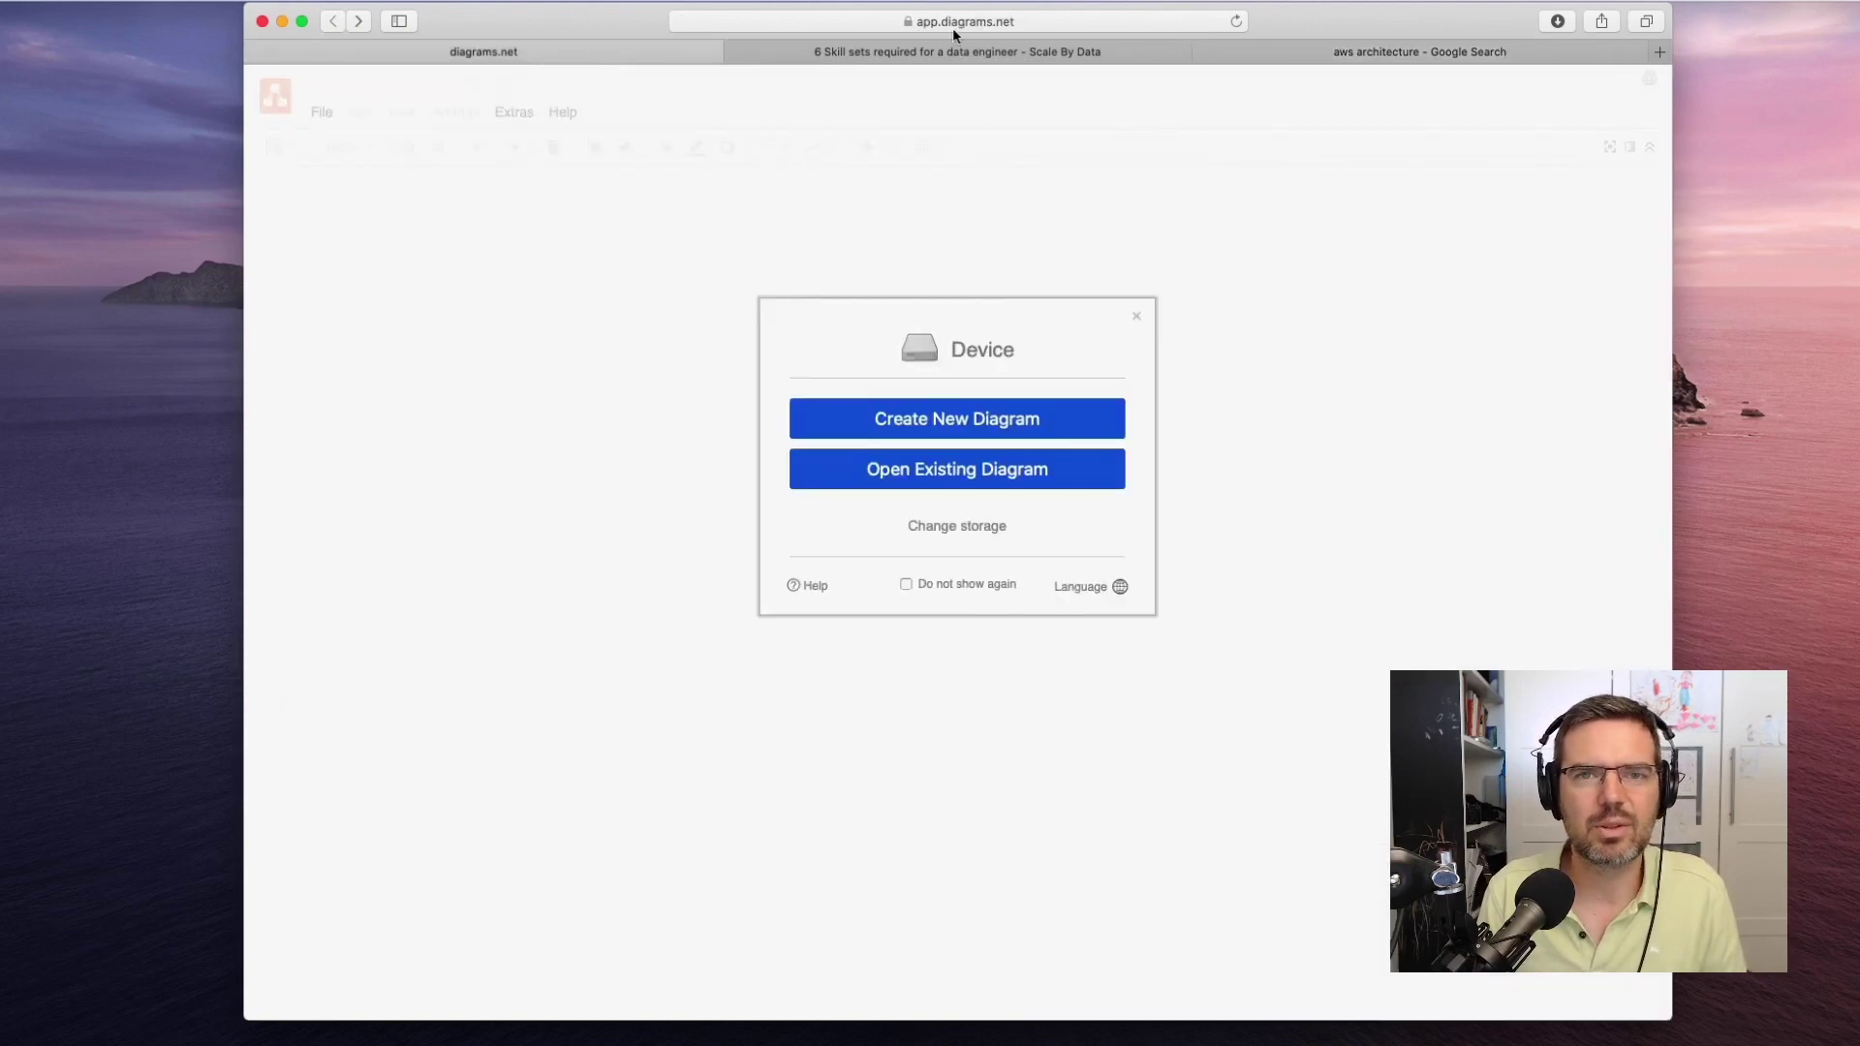
{"action": "left_click", "coordinate": [742, 21]}
{"action": "type", "text": "dra"}
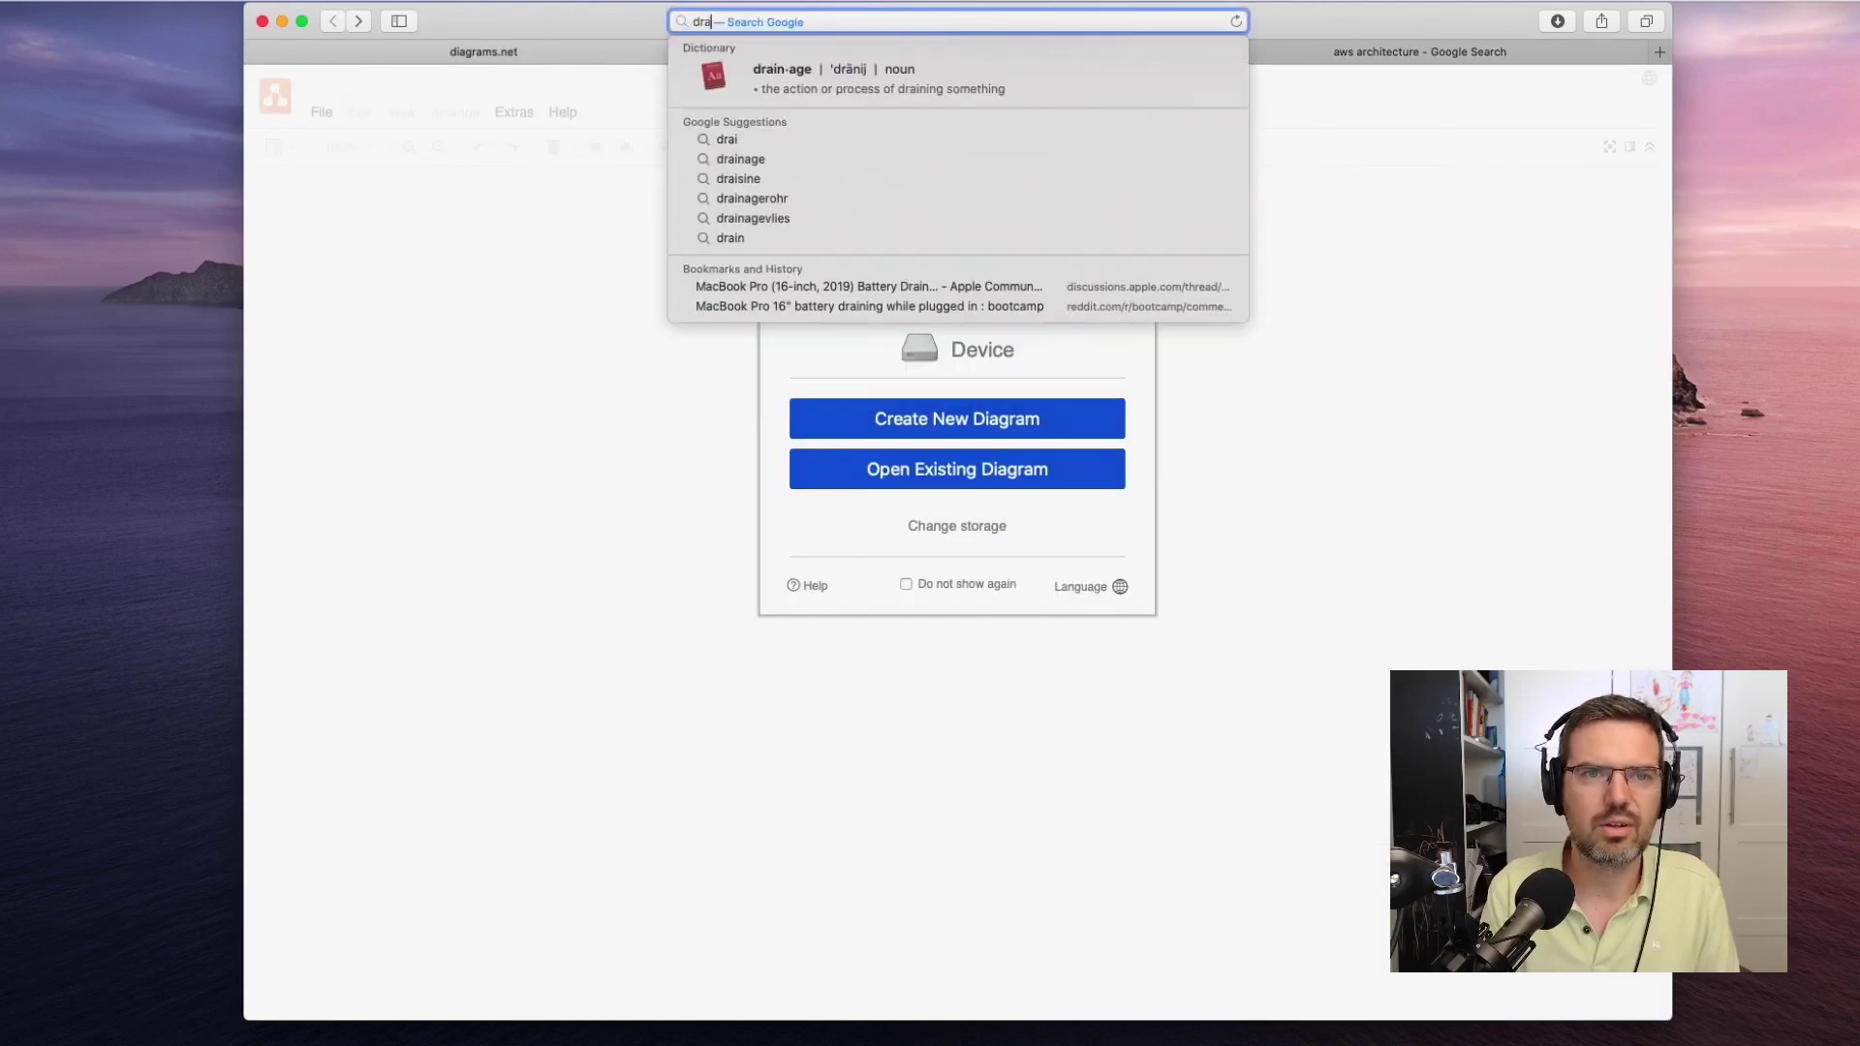
{"action": "type", "text": "w."}
{"action": "key", "text": "Return"}
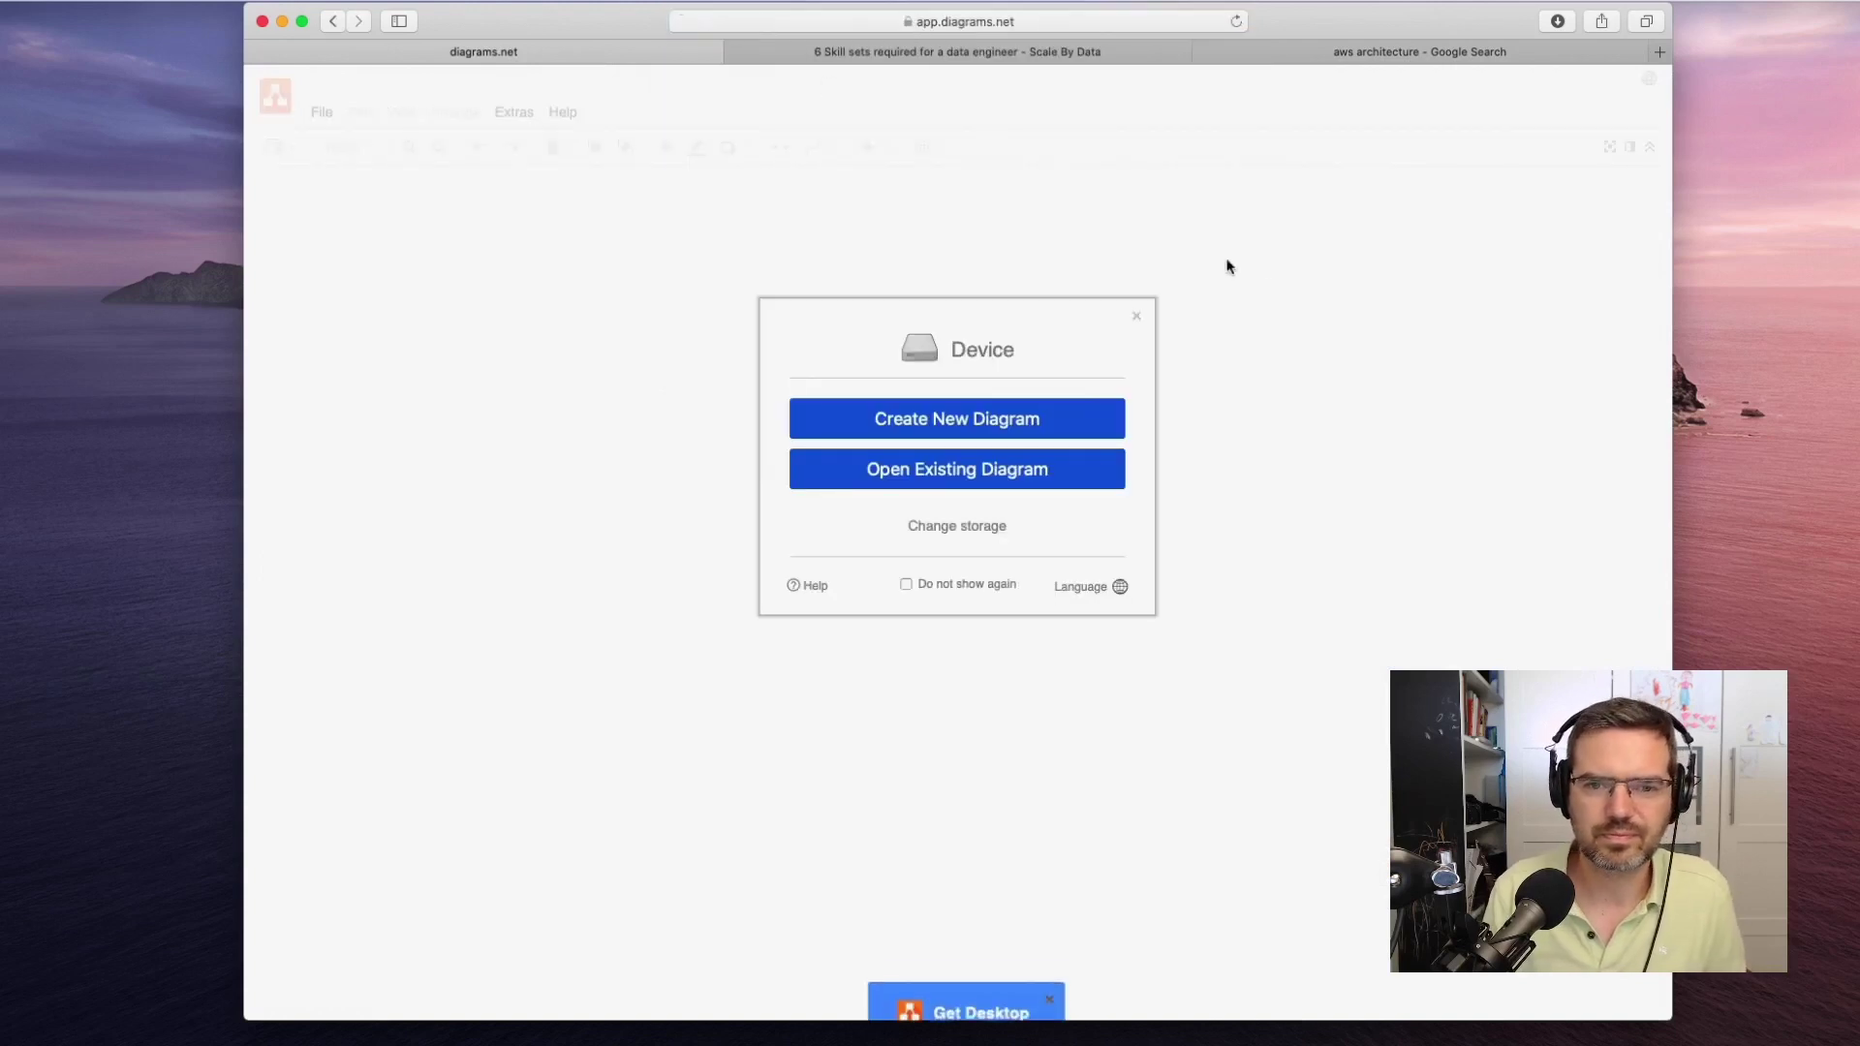
{"action": "left_click", "coordinate": [959, 419]}
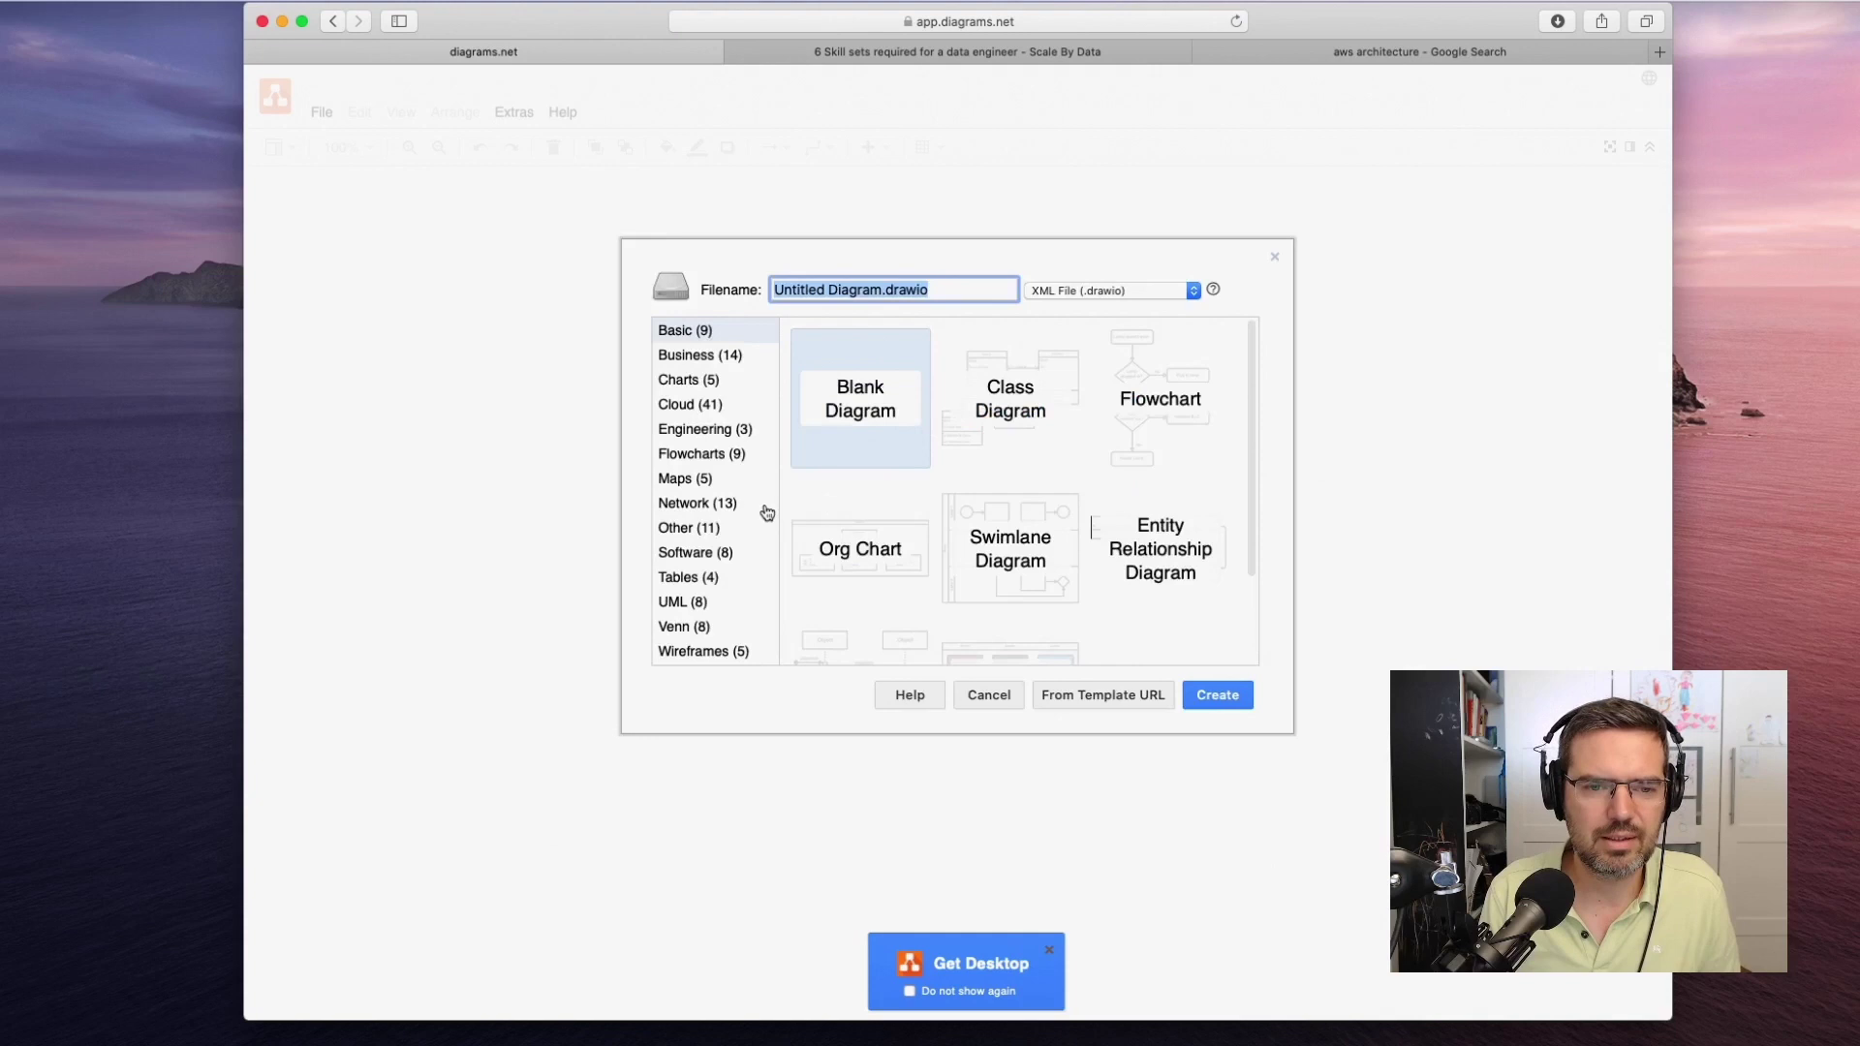
Browse the Engineering, Basic, Business, Charts, Network, Software and Other templates, ending on Cloud (41).
{"action": "left_click", "coordinate": [722, 432]}
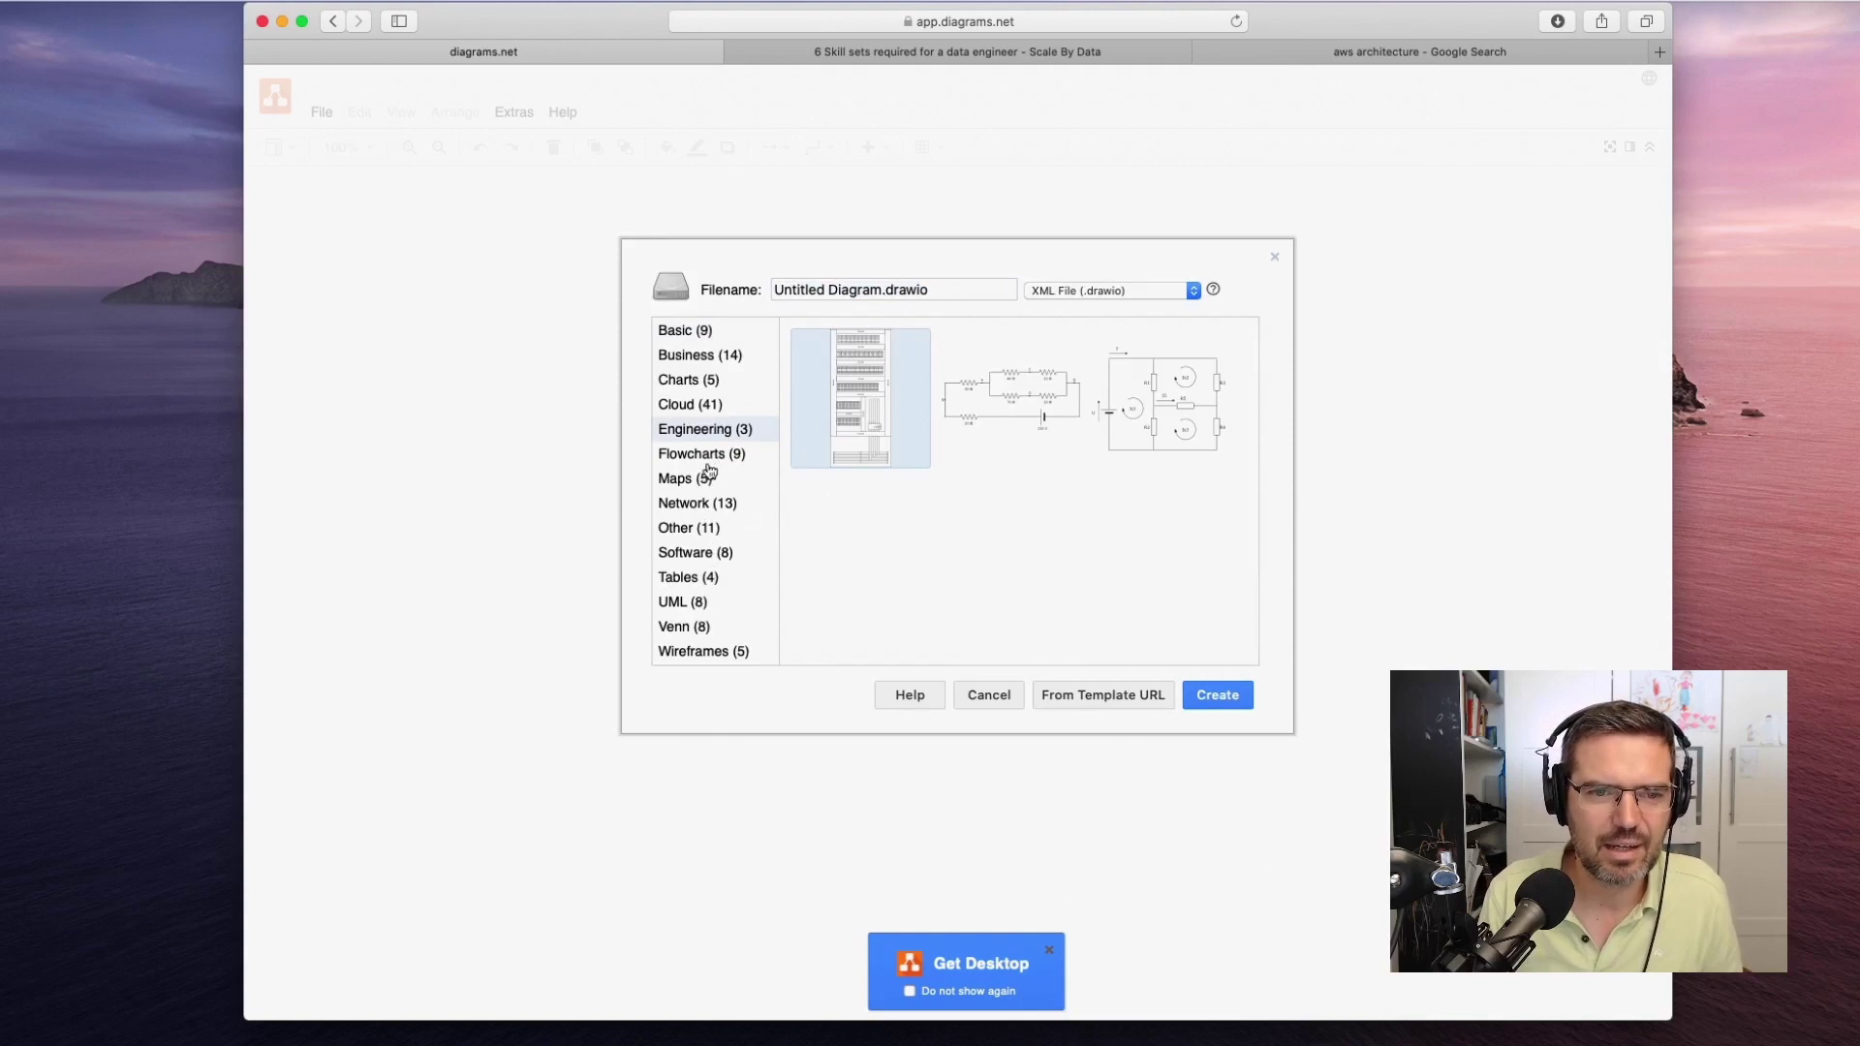
{"action": "left_click", "coordinate": [708, 332]}
{"action": "left_click", "coordinate": [708, 359]}
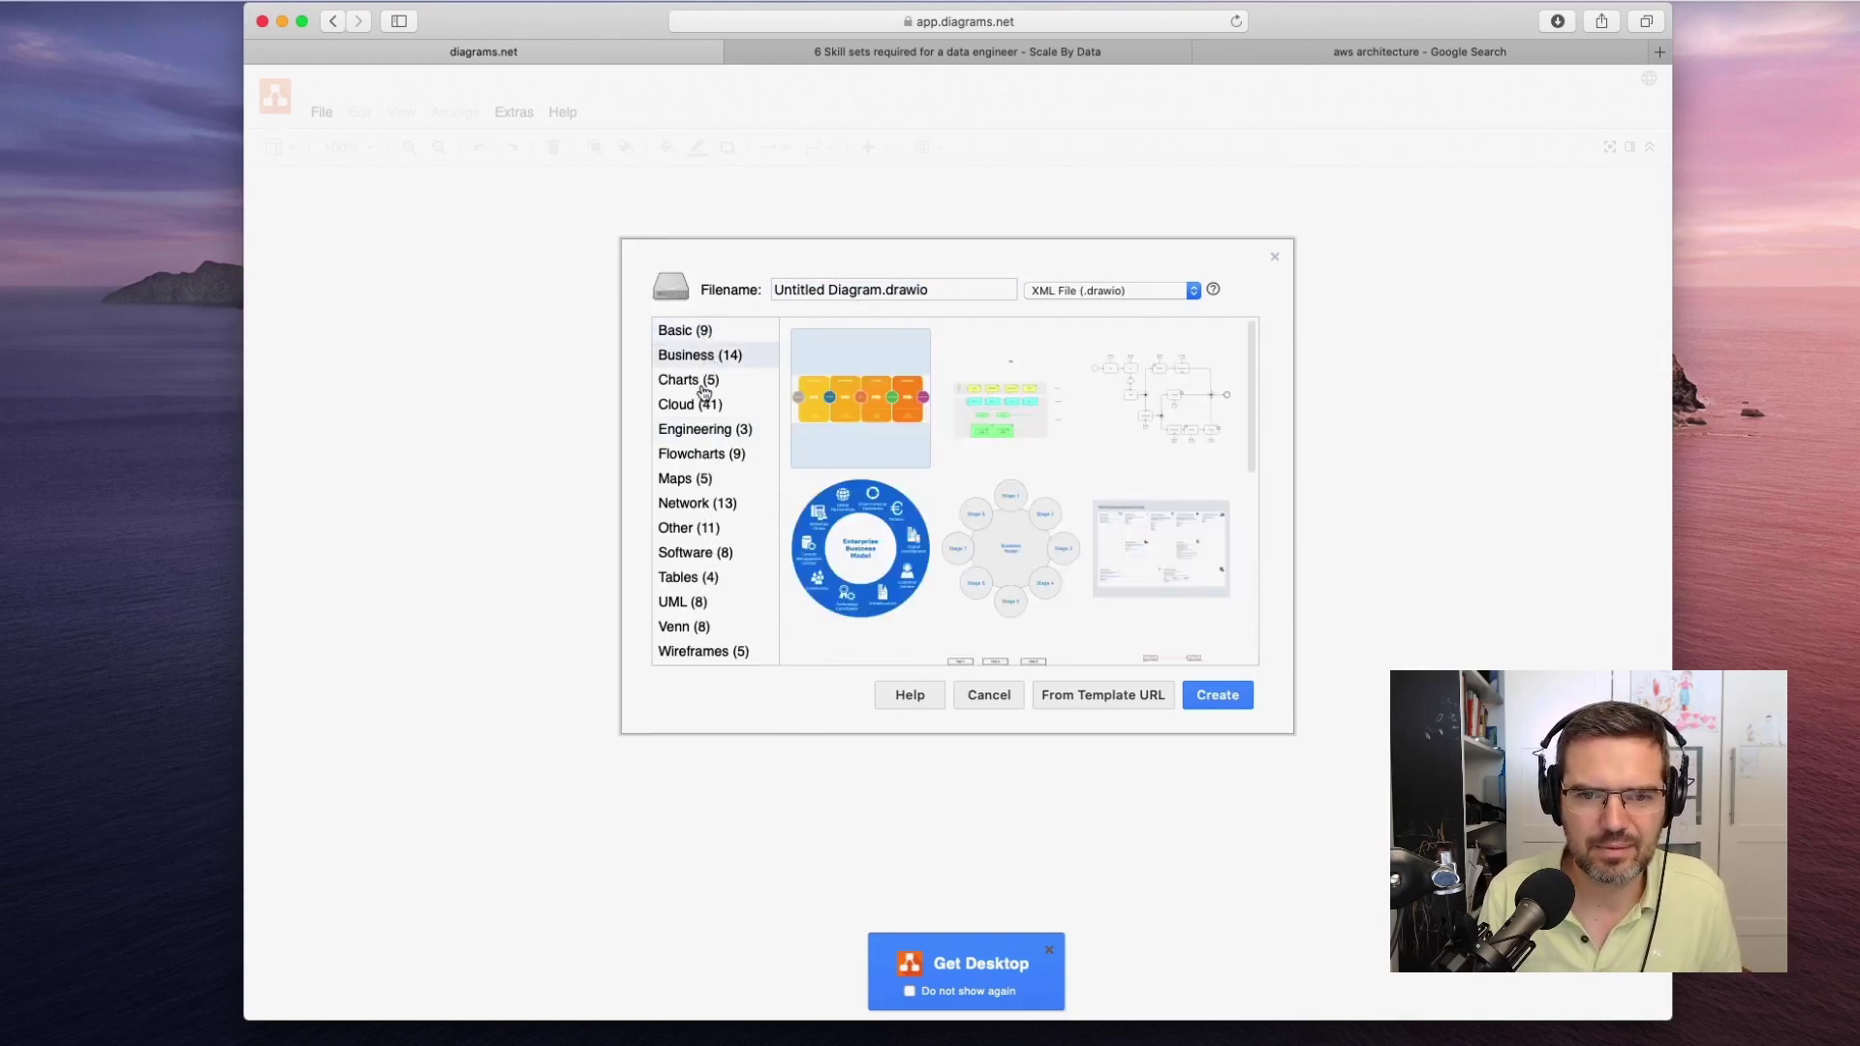
{"action": "left_click", "coordinate": [705, 383]}
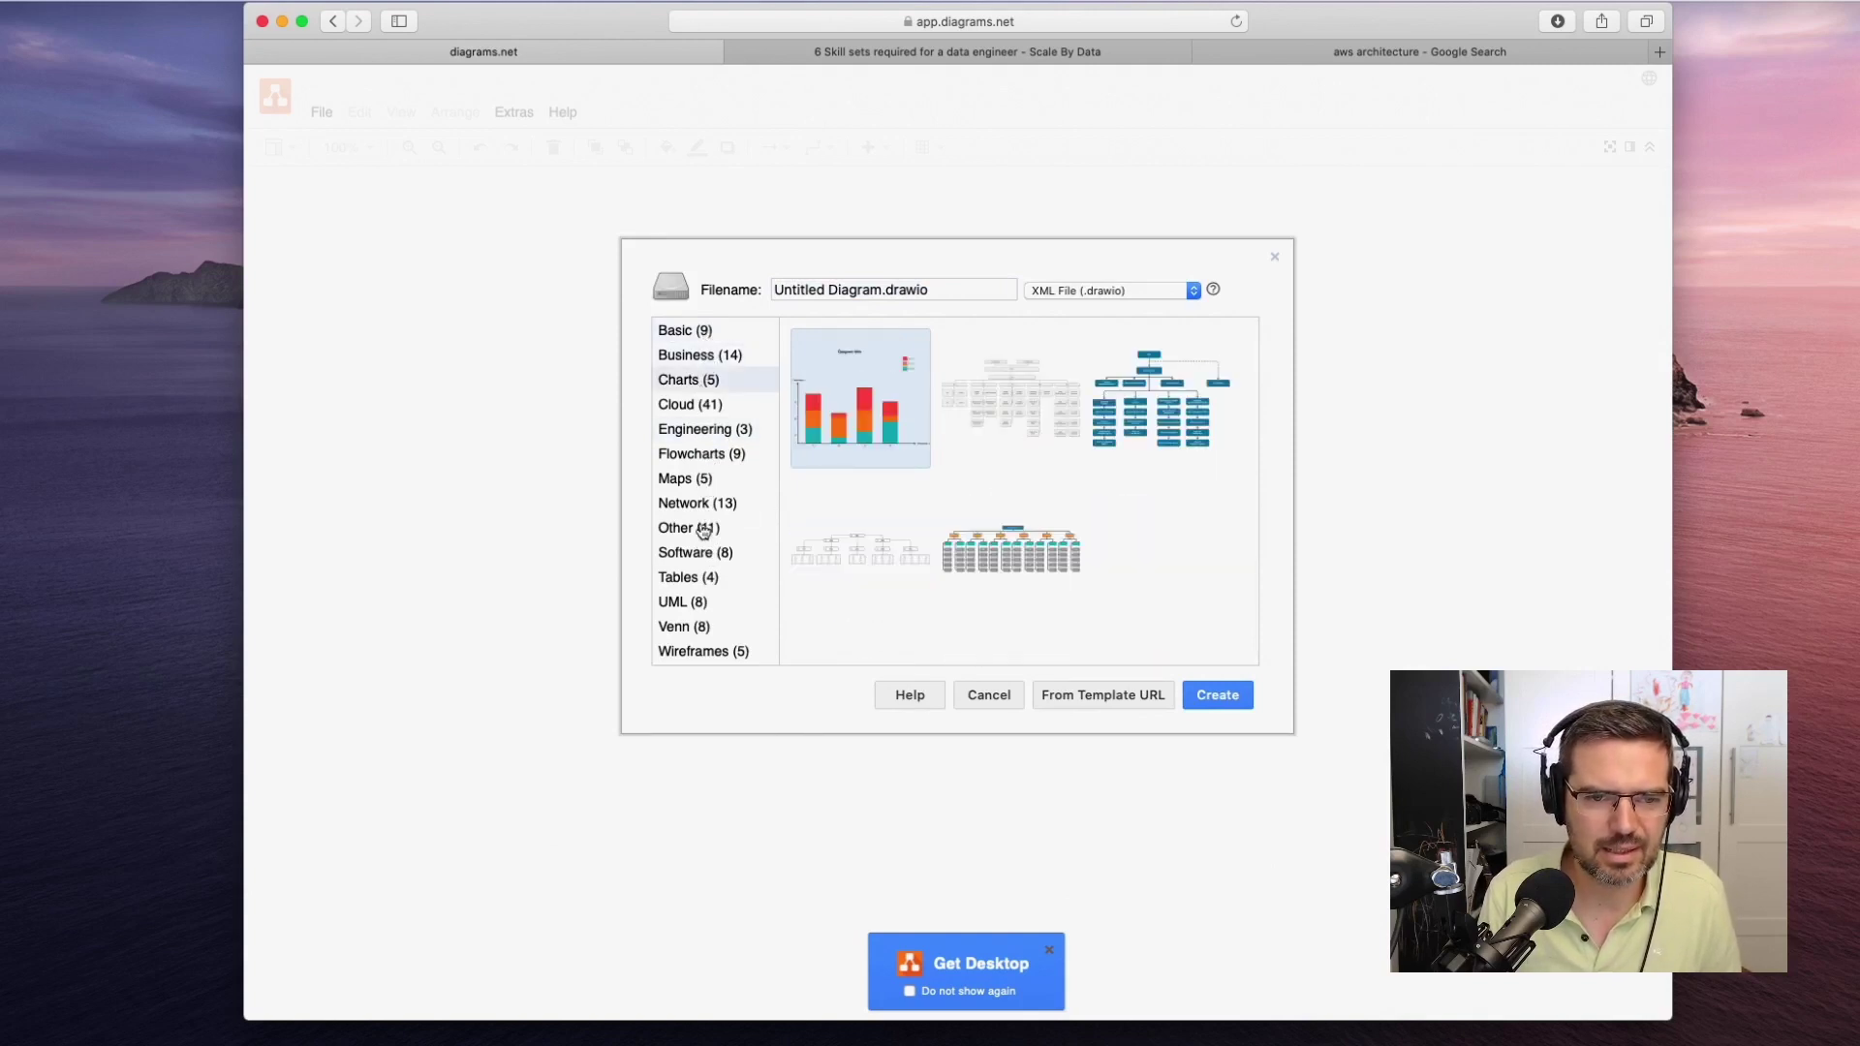
{"action": "left_click", "coordinate": [703, 506]}
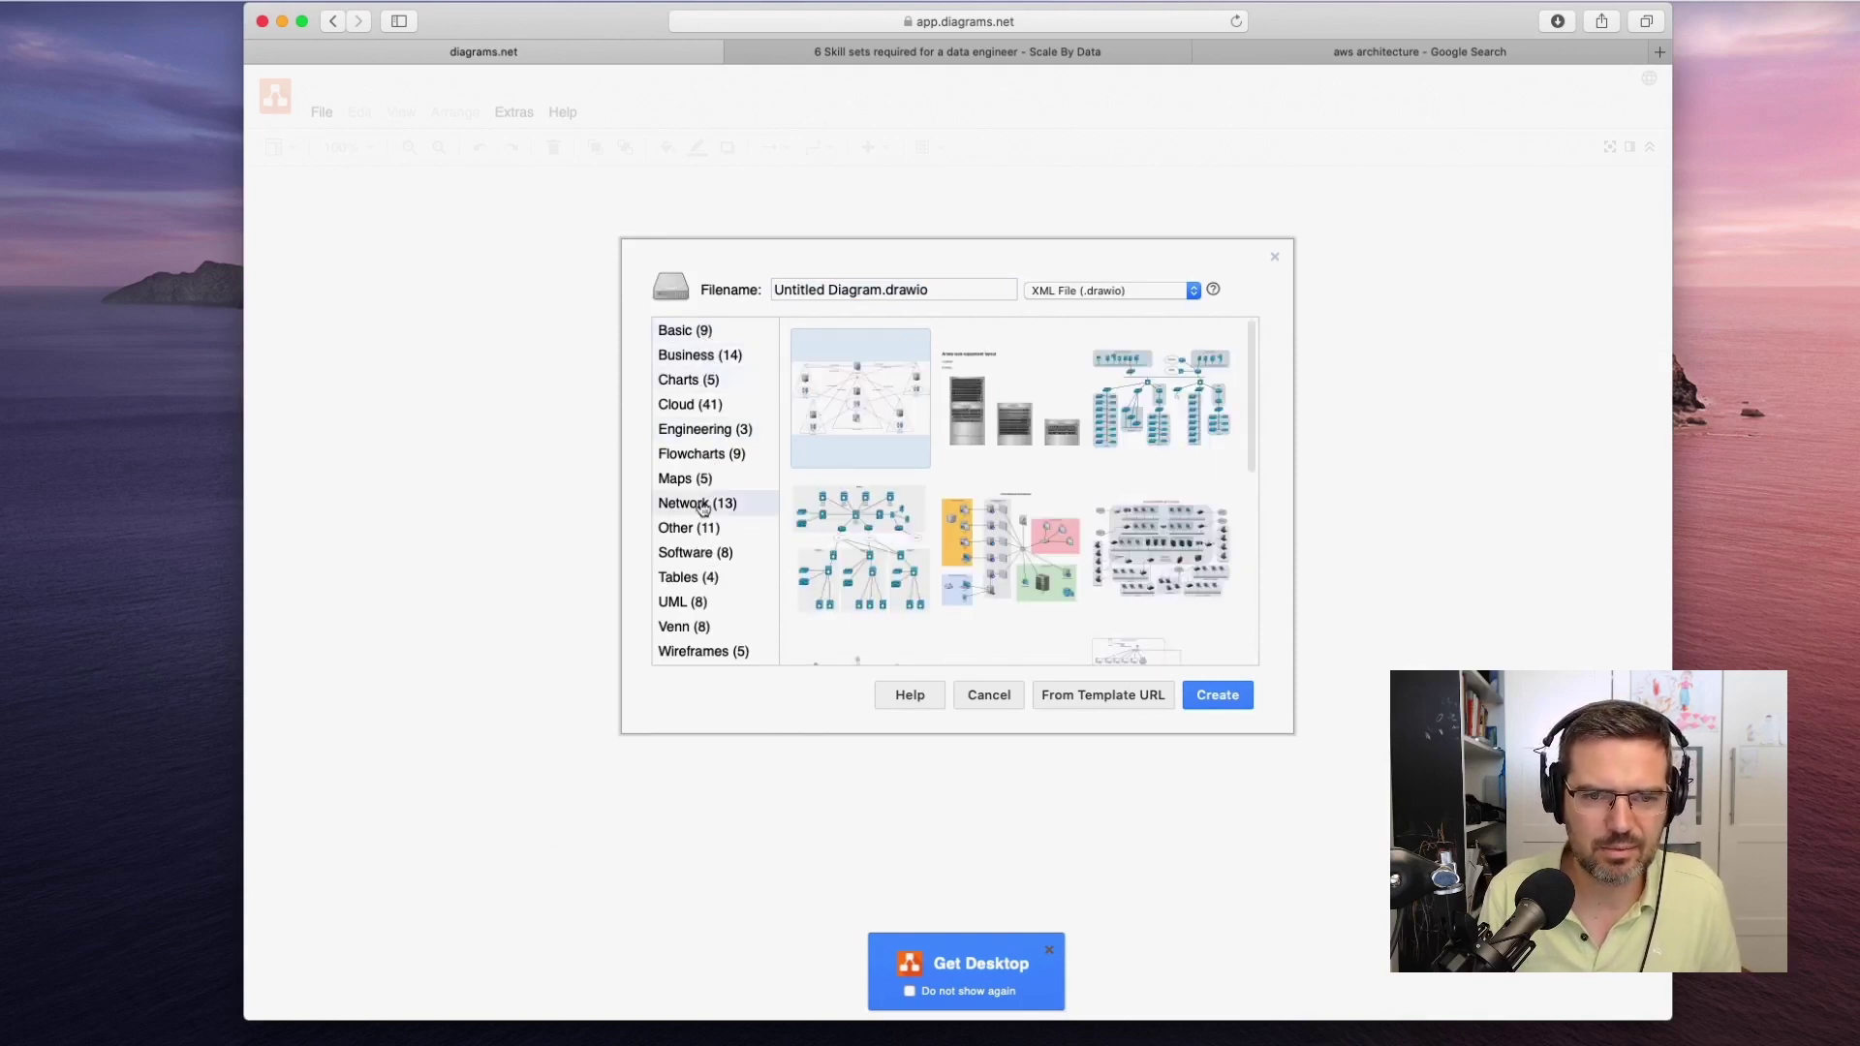
{"action": "left_click", "coordinate": [701, 555]}
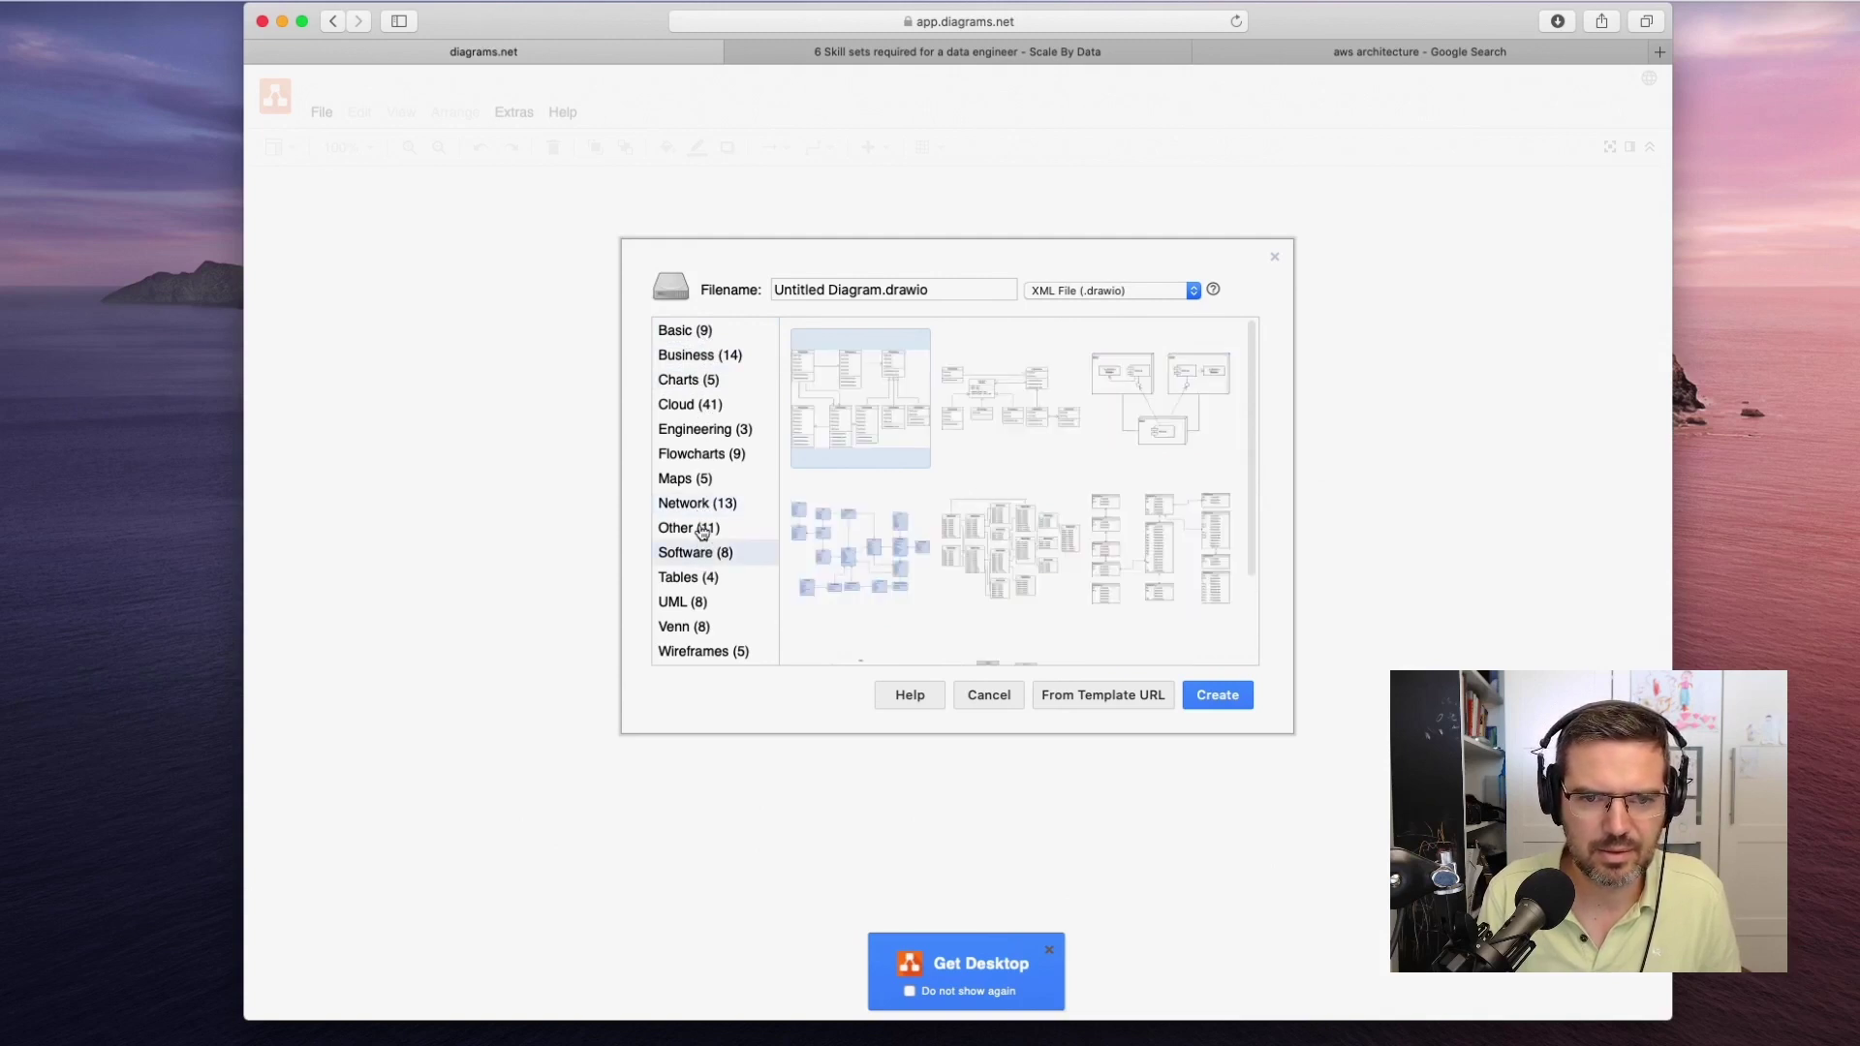
{"action": "left_click", "coordinate": [700, 528]}
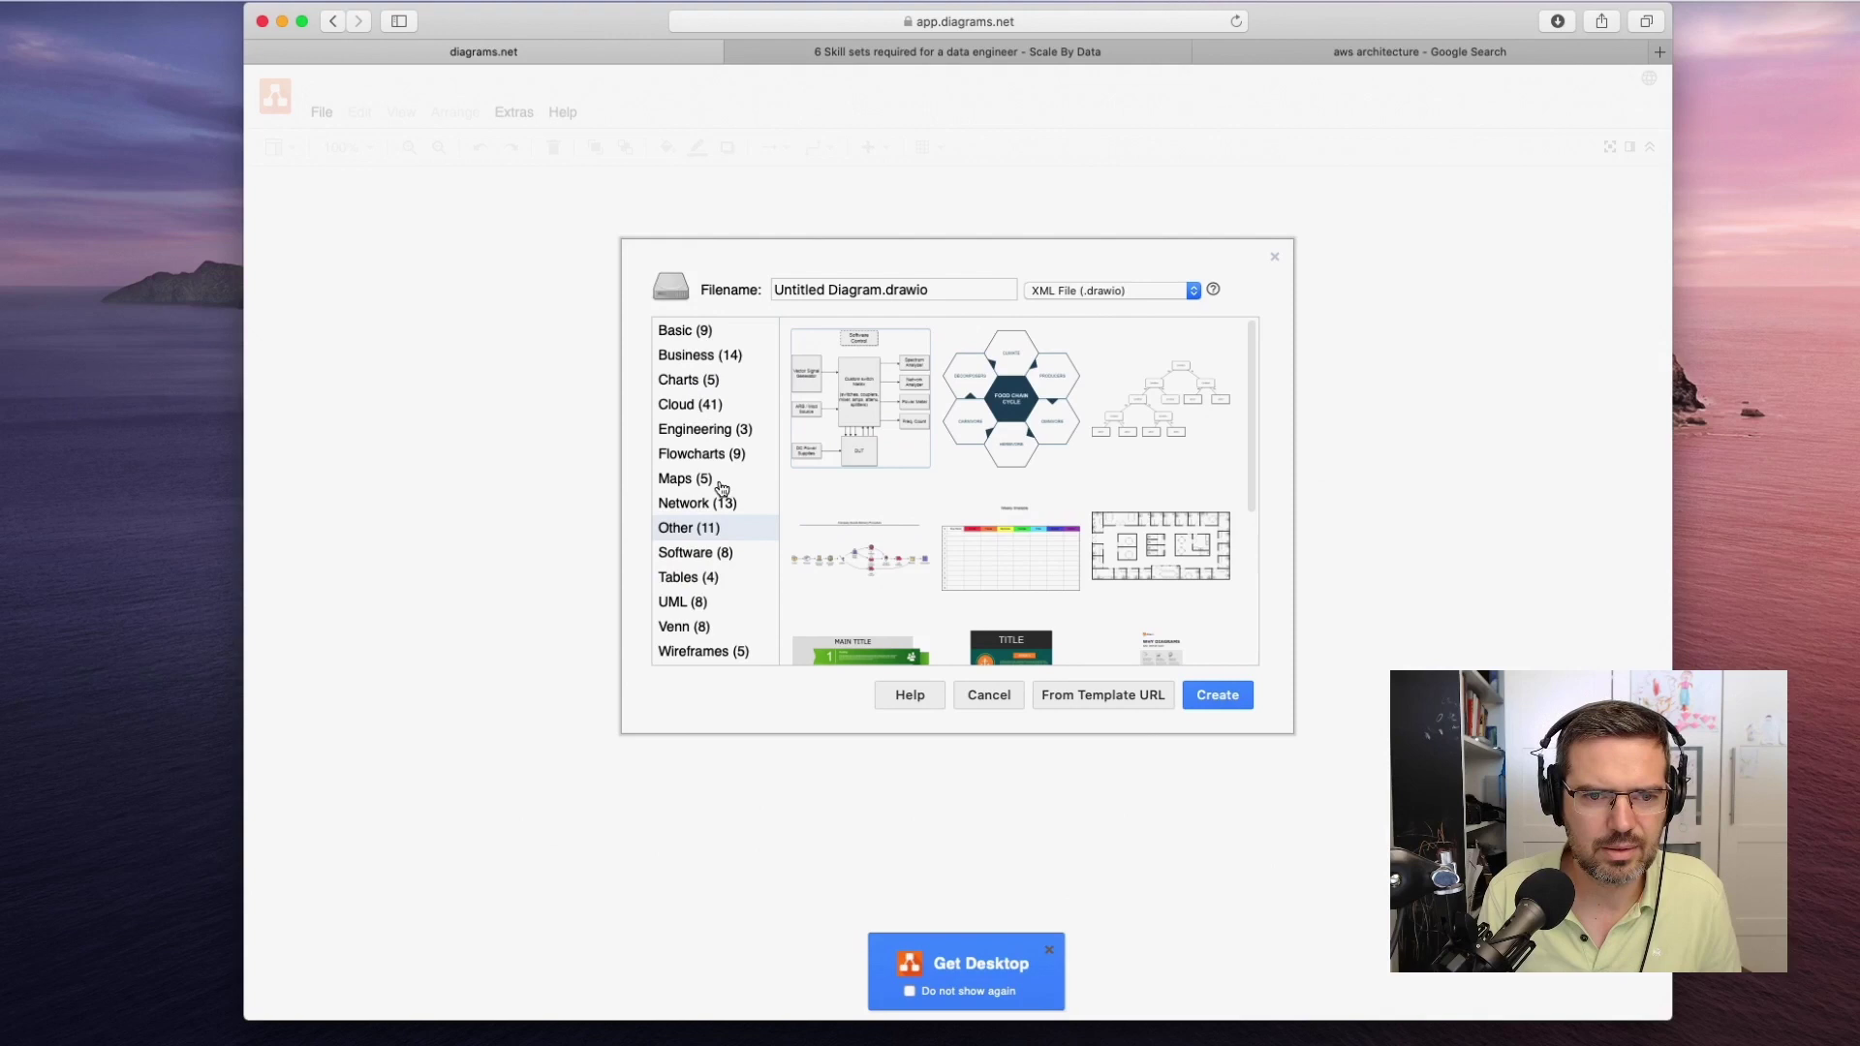
{"action": "left_click", "coordinate": [693, 407]}
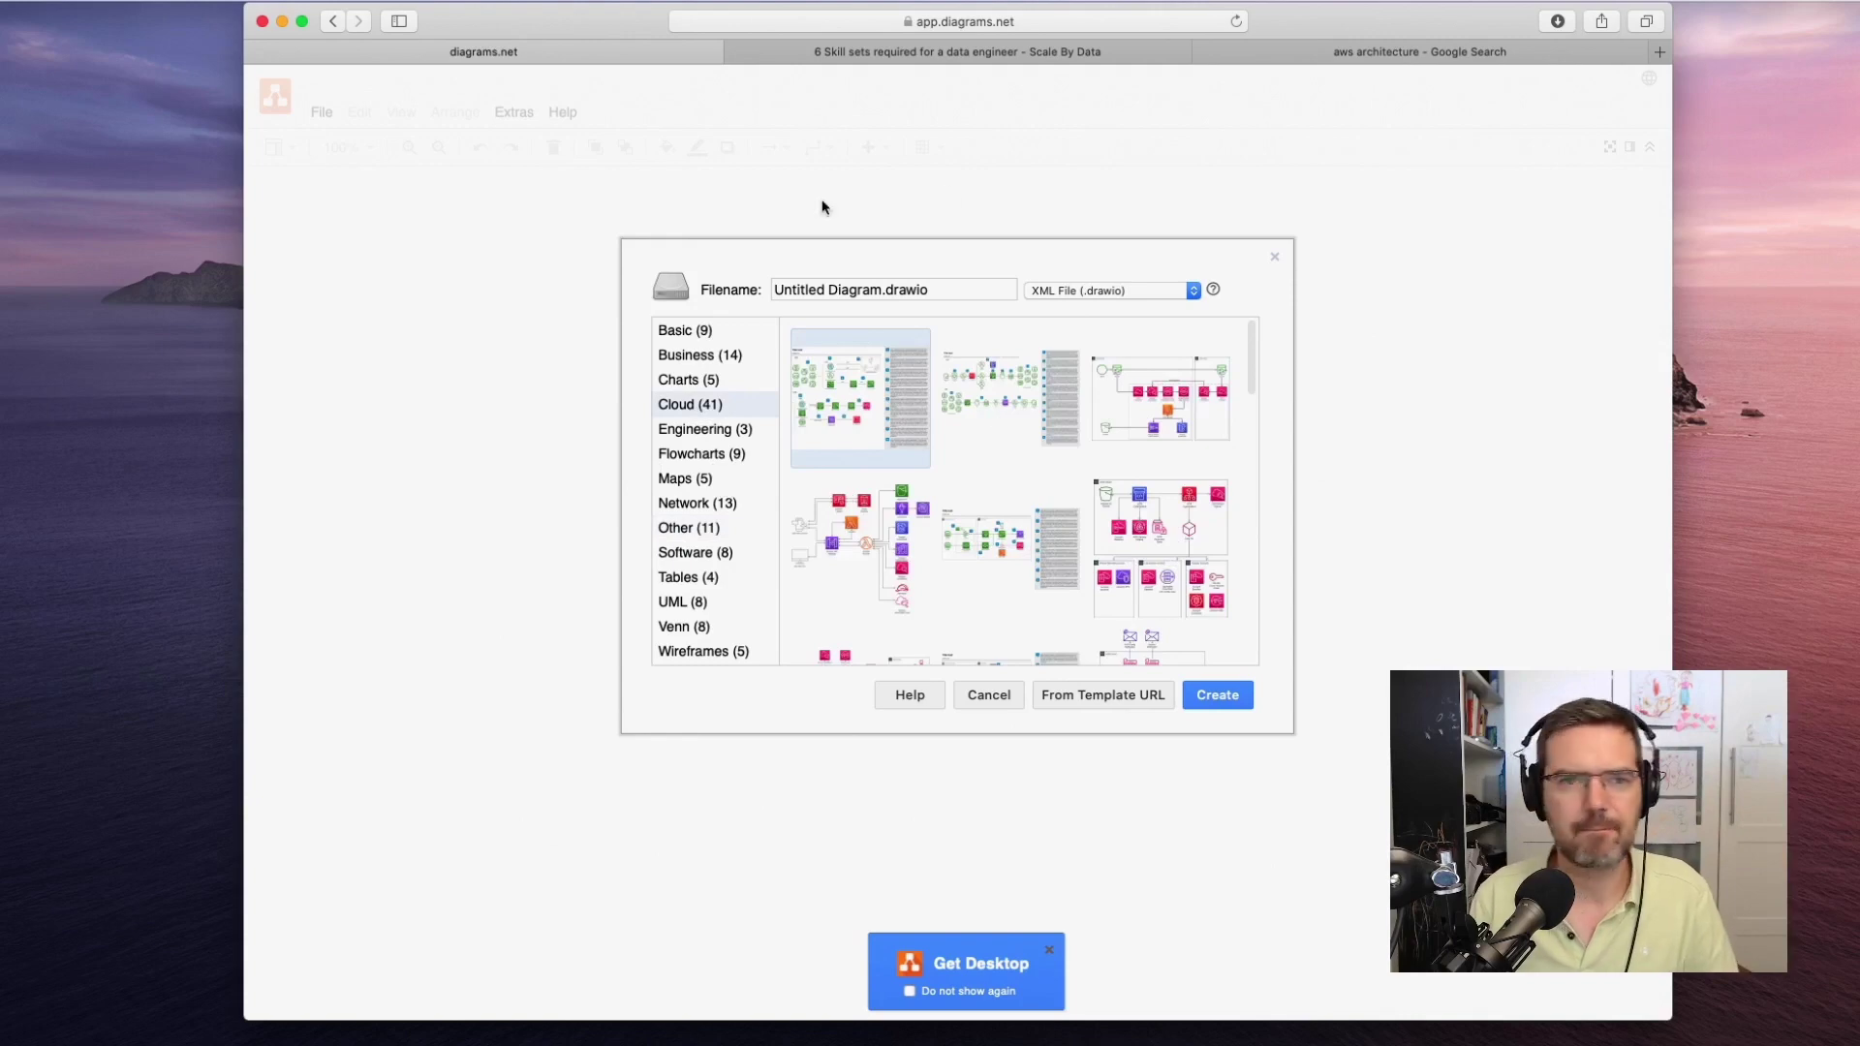
Look through the Cloud templates and create the diagram from the top-right AWS template.
{"action": "scroll", "coordinate": [1024, 531], "scroll_direction": "up", "scroll_amount": 5}
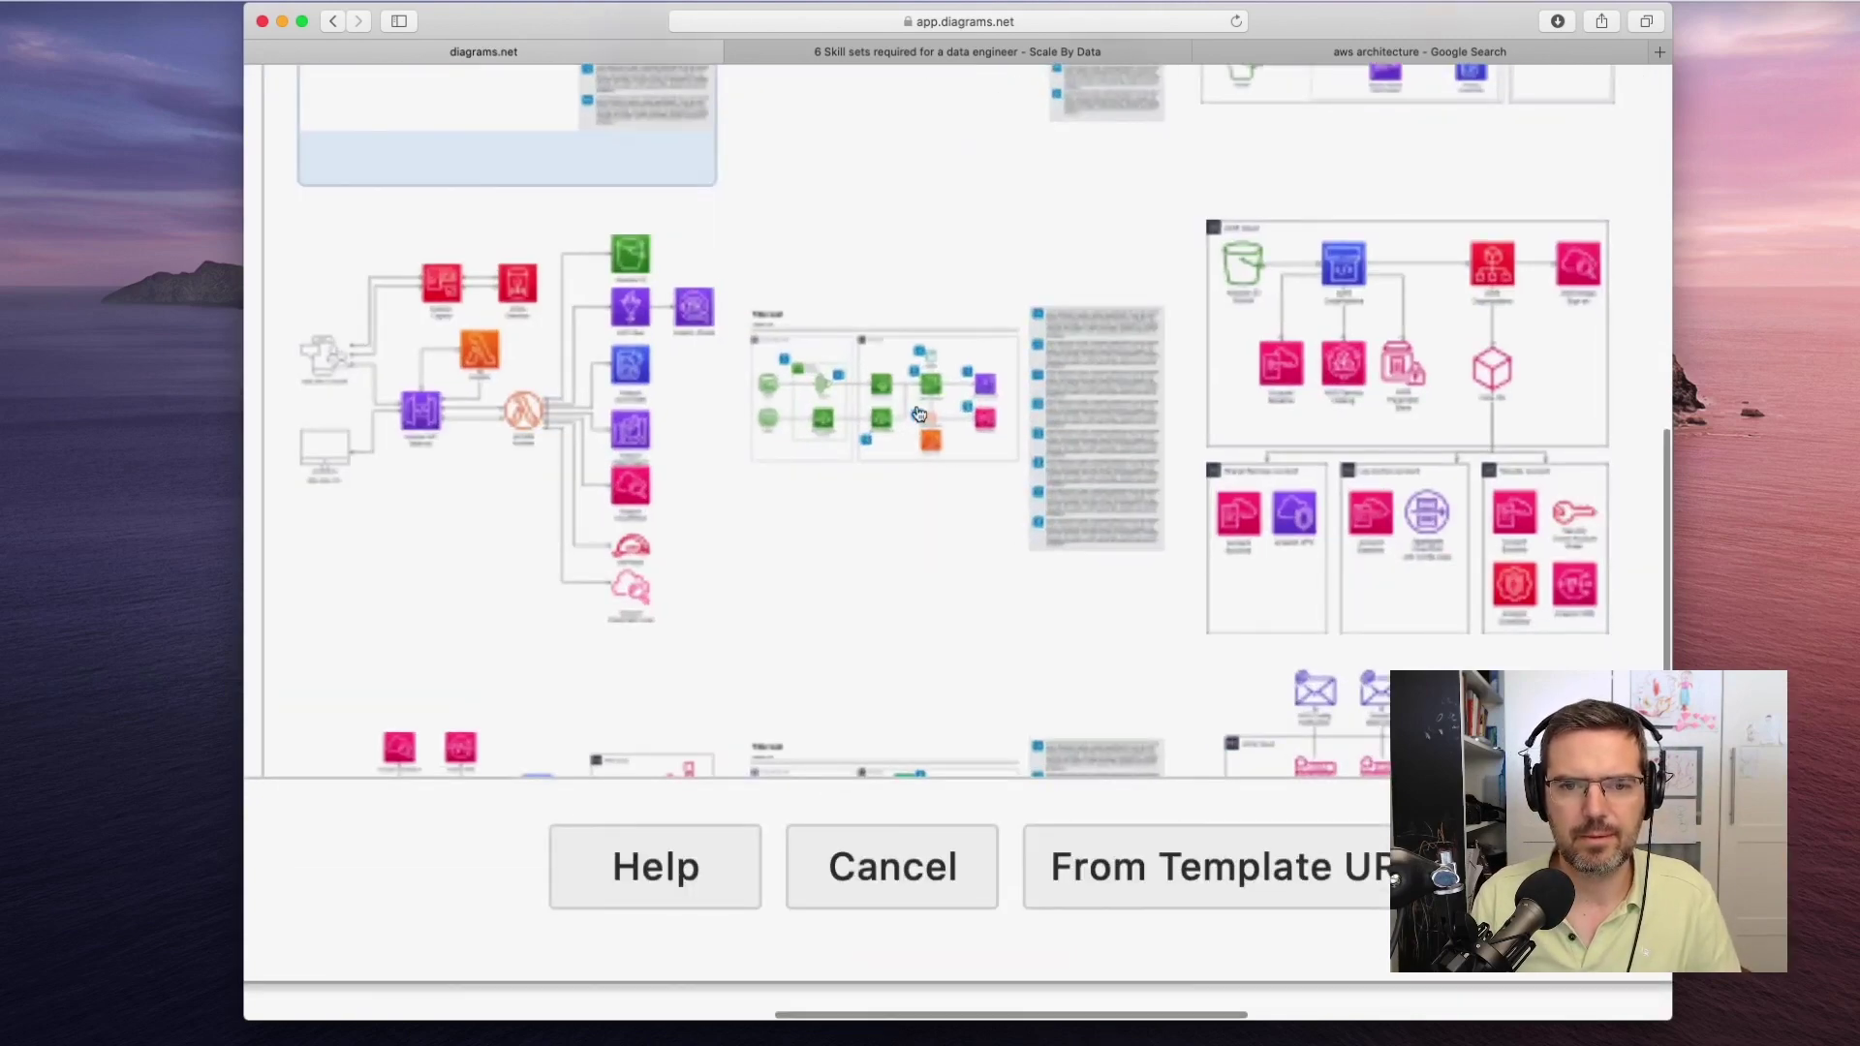
{"action": "scroll", "coordinate": [935, 421], "scroll_direction": "up", "scroll_amount": 4}
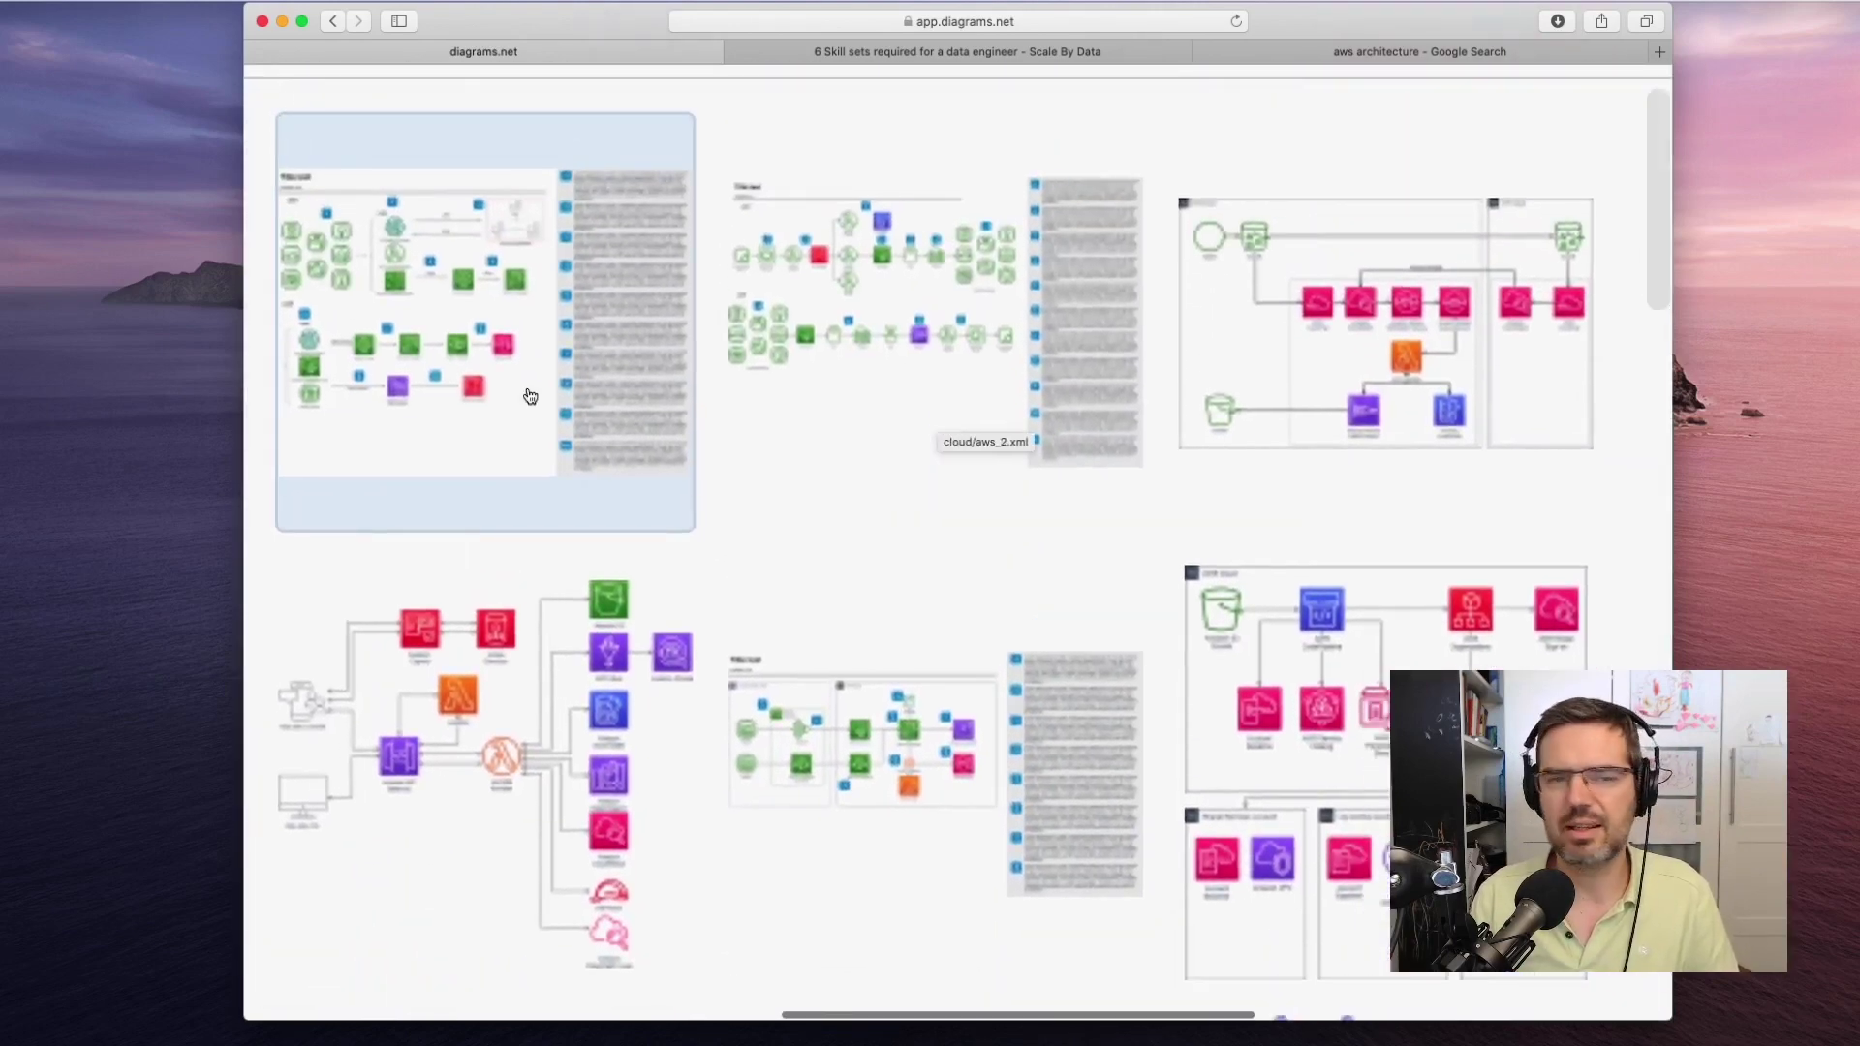
{"action": "scroll", "coordinate": [528, 392], "scroll_direction": "left", "scroll_amount": 3}
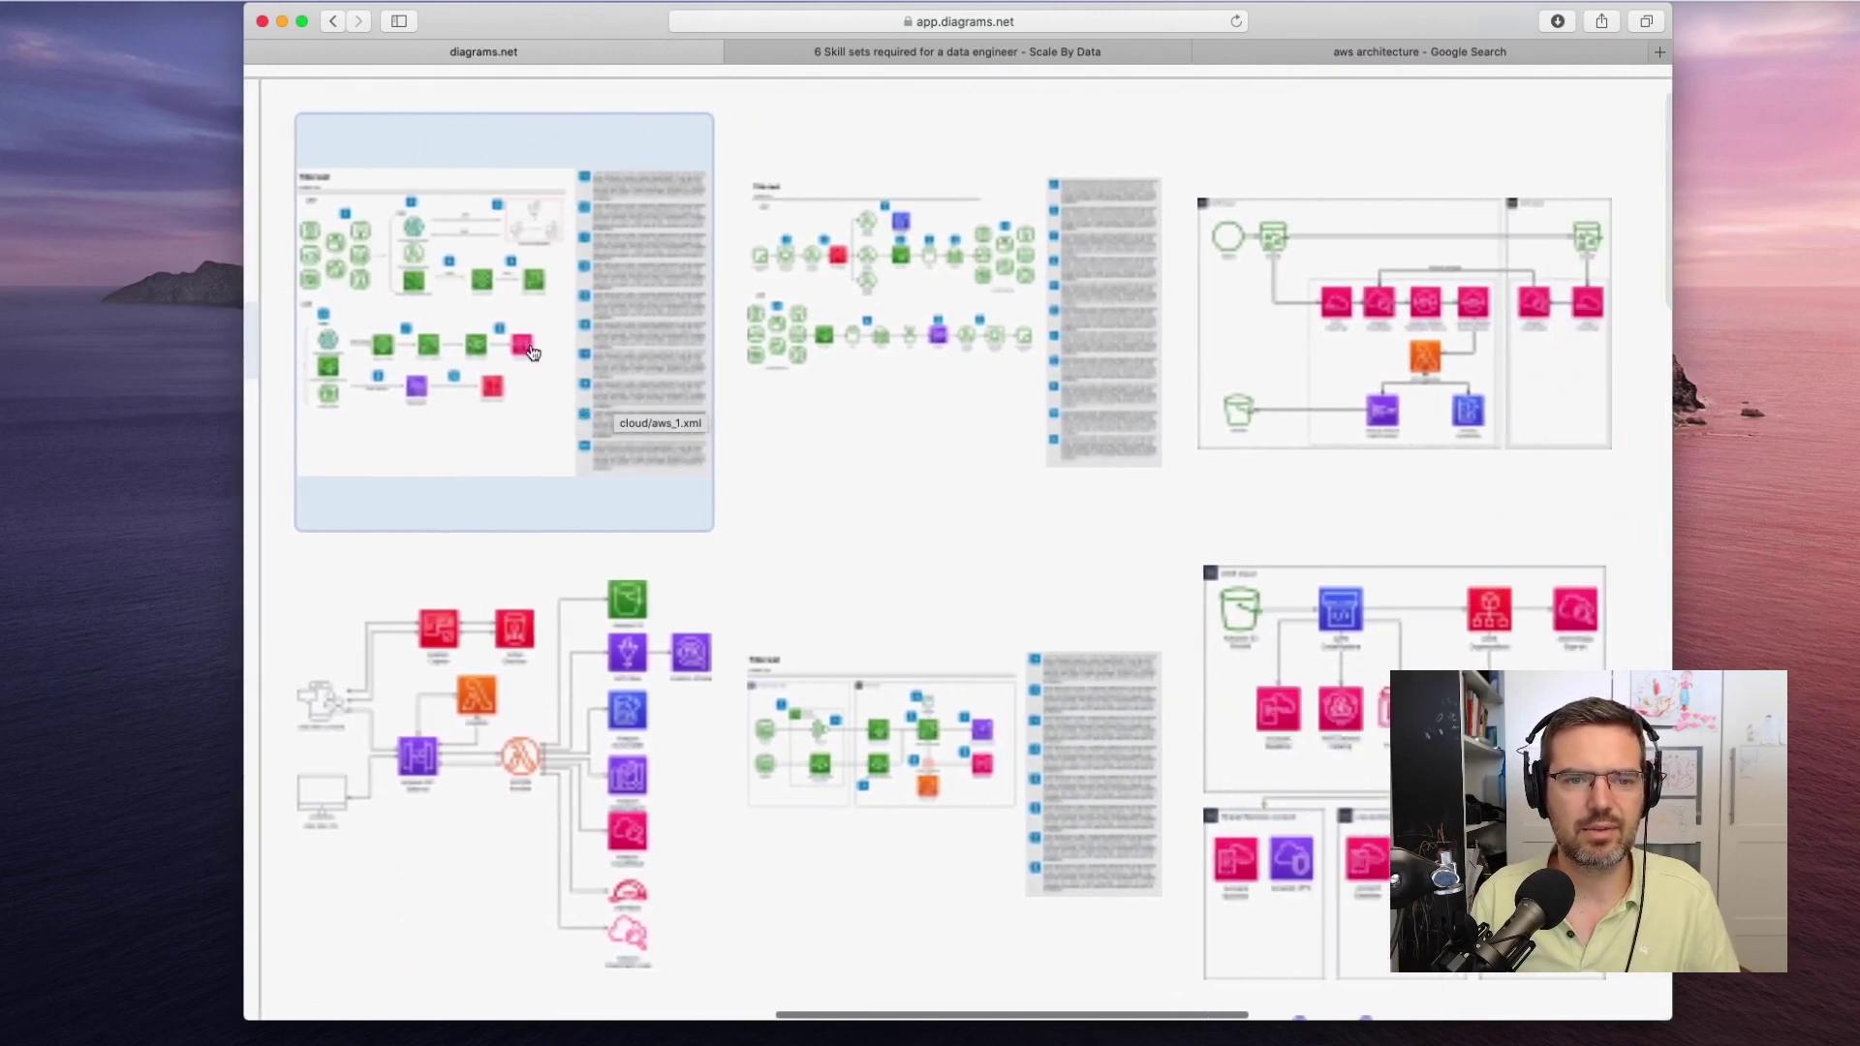
{"action": "scroll", "coordinate": [752, 469], "scroll_direction": "down", "scroll_amount": 10}
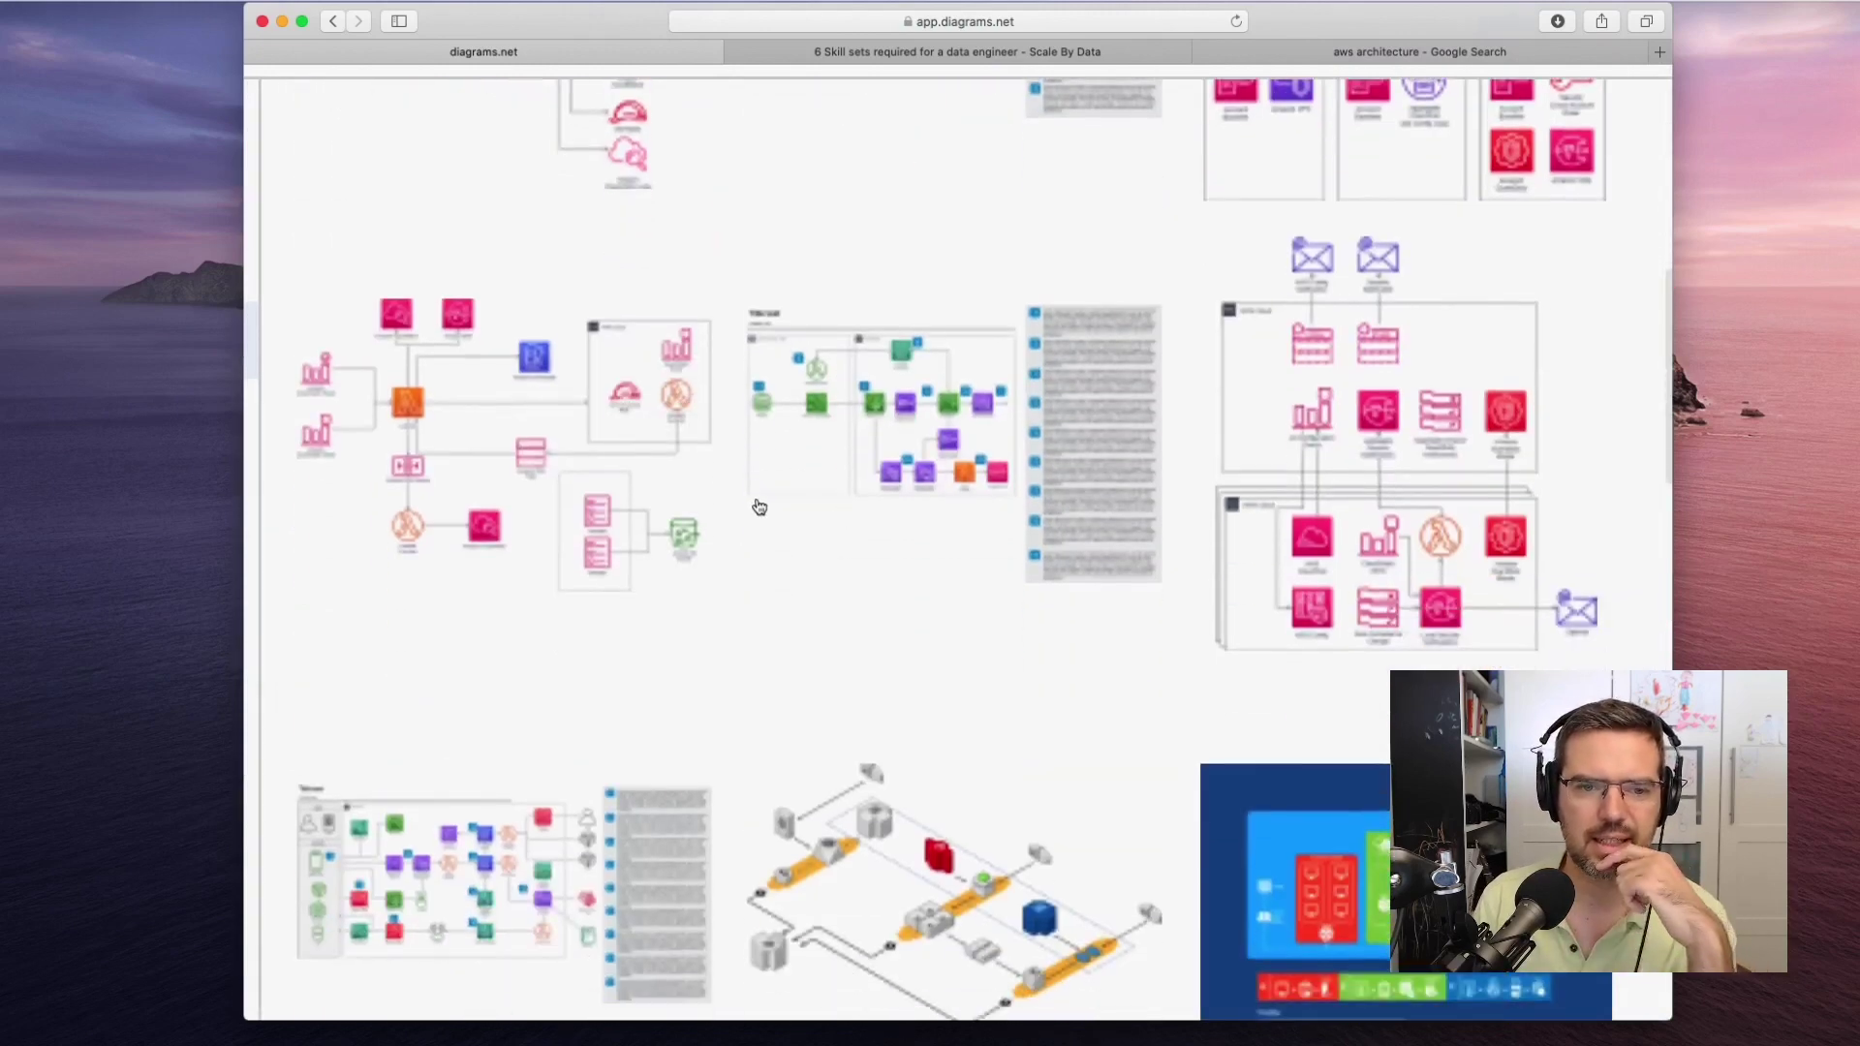
{"action": "scroll", "coordinate": [853, 533], "scroll_direction": "down", "scroll_amount": 4}
{"action": "scroll", "coordinate": [873, 546], "scroll_direction": "up", "scroll_amount": 3}
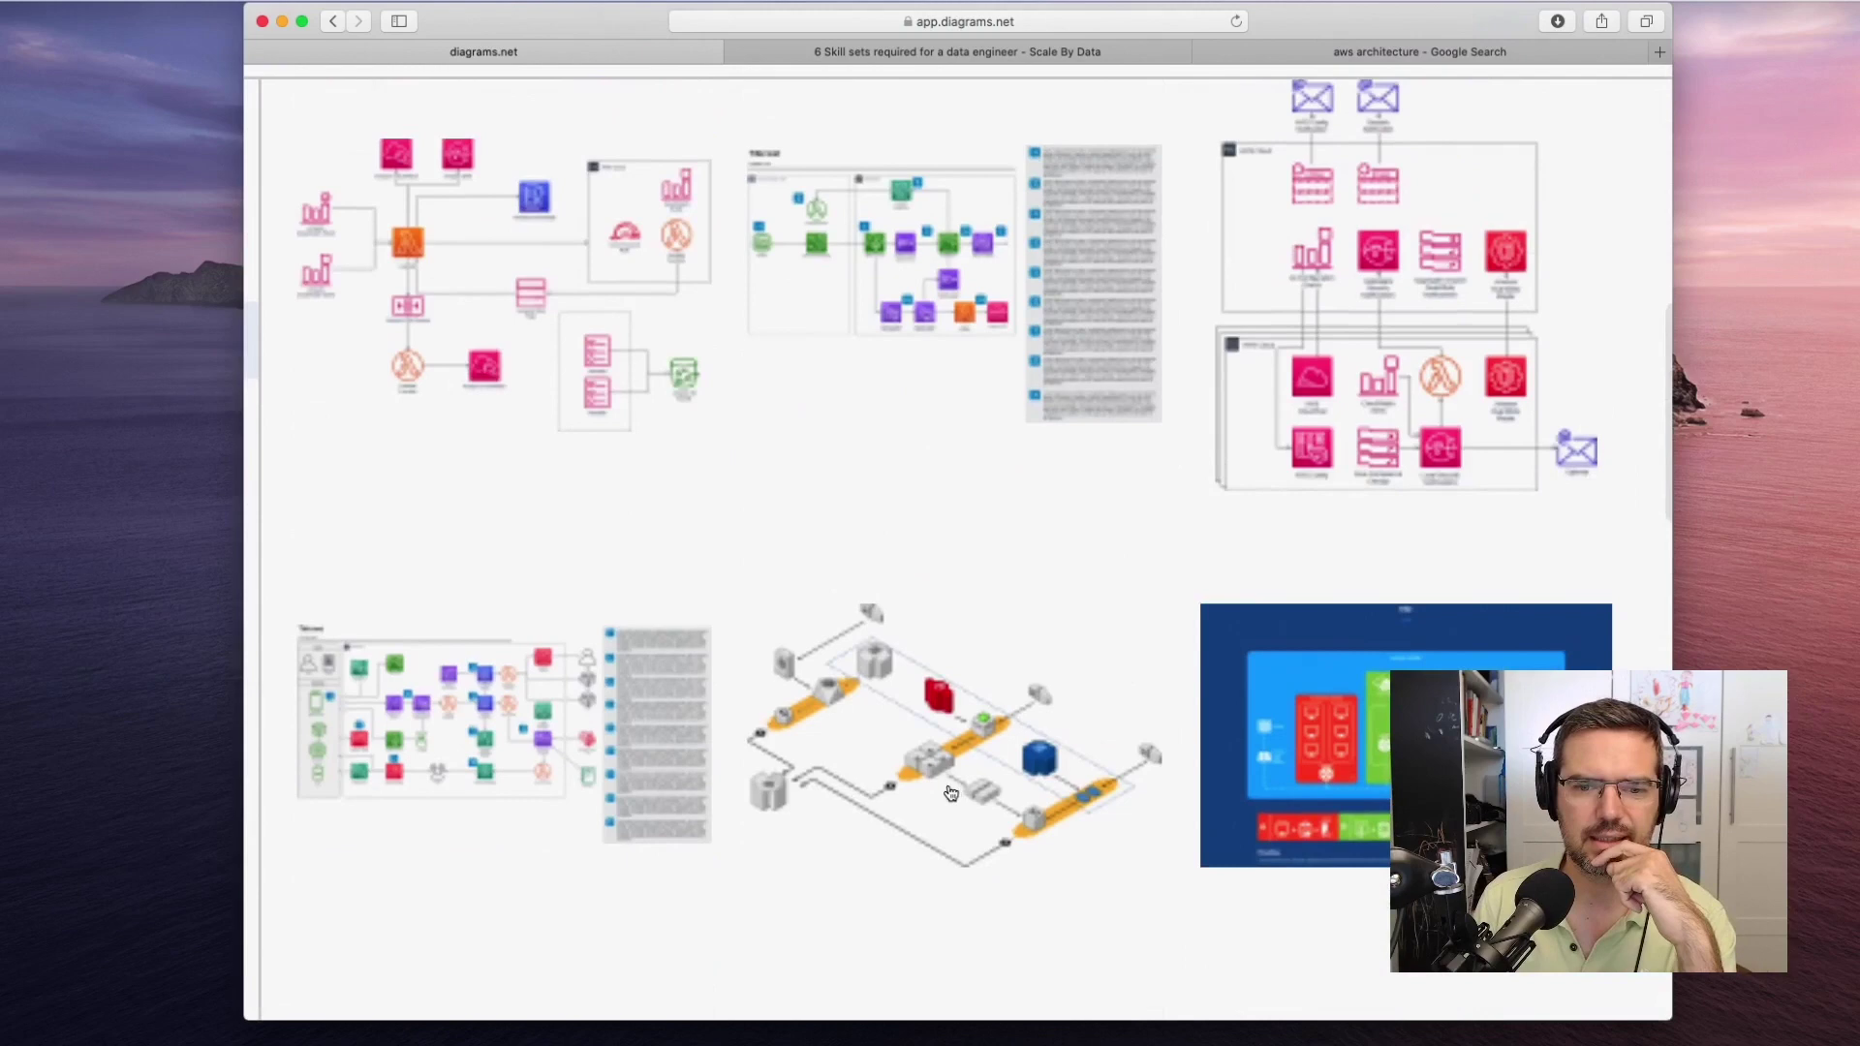
{"action": "scroll", "coordinate": [951, 792], "scroll_direction": "down", "scroll_amount": 9}
{"action": "scroll", "coordinate": [804, 610], "scroll_direction": "up", "scroll_amount": 6}
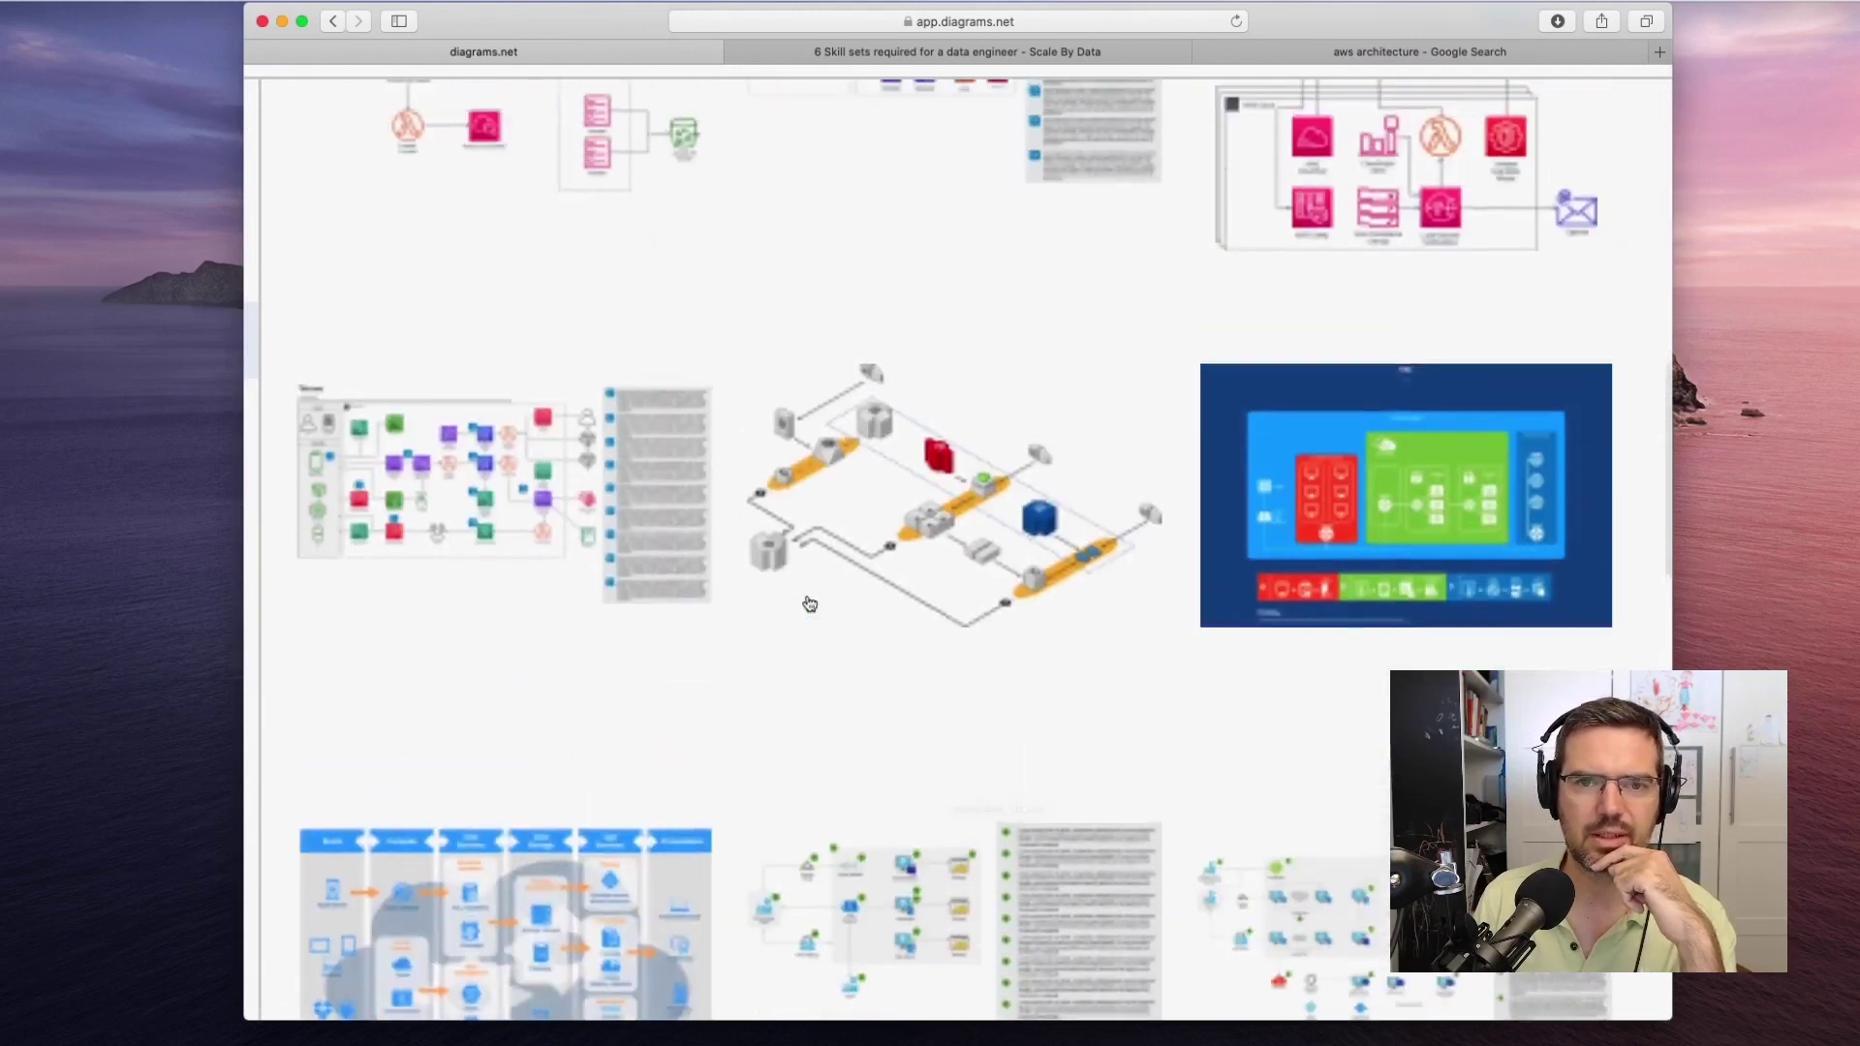
{"action": "scroll", "coordinate": [809, 605], "scroll_direction": "up", "scroll_amount": 2}
{"action": "scroll", "coordinate": [922, 652], "scroll_direction": "down", "scroll_amount": 1}
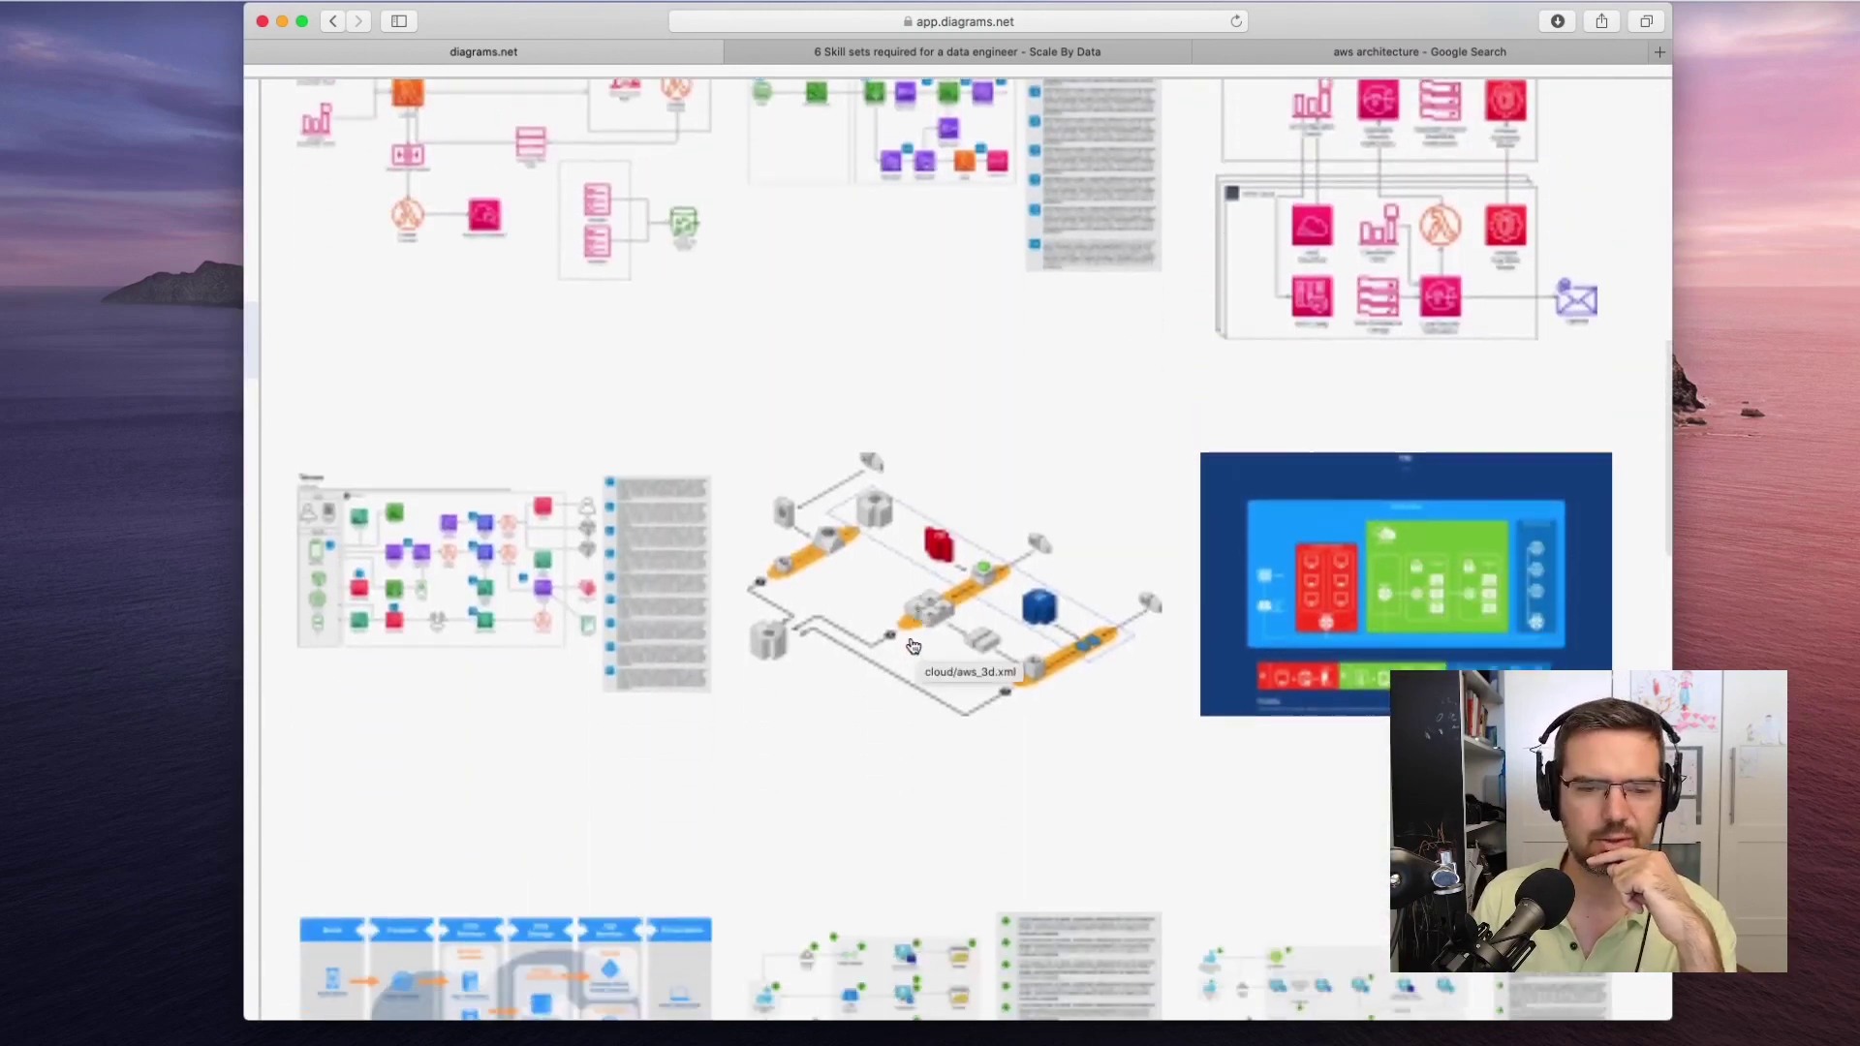
{"action": "scroll", "coordinate": [921, 652], "scroll_direction": "down", "scroll_amount": 10}
{"action": "scroll", "coordinate": [915, 652], "scroll_direction": "up", "scroll_amount": 4}
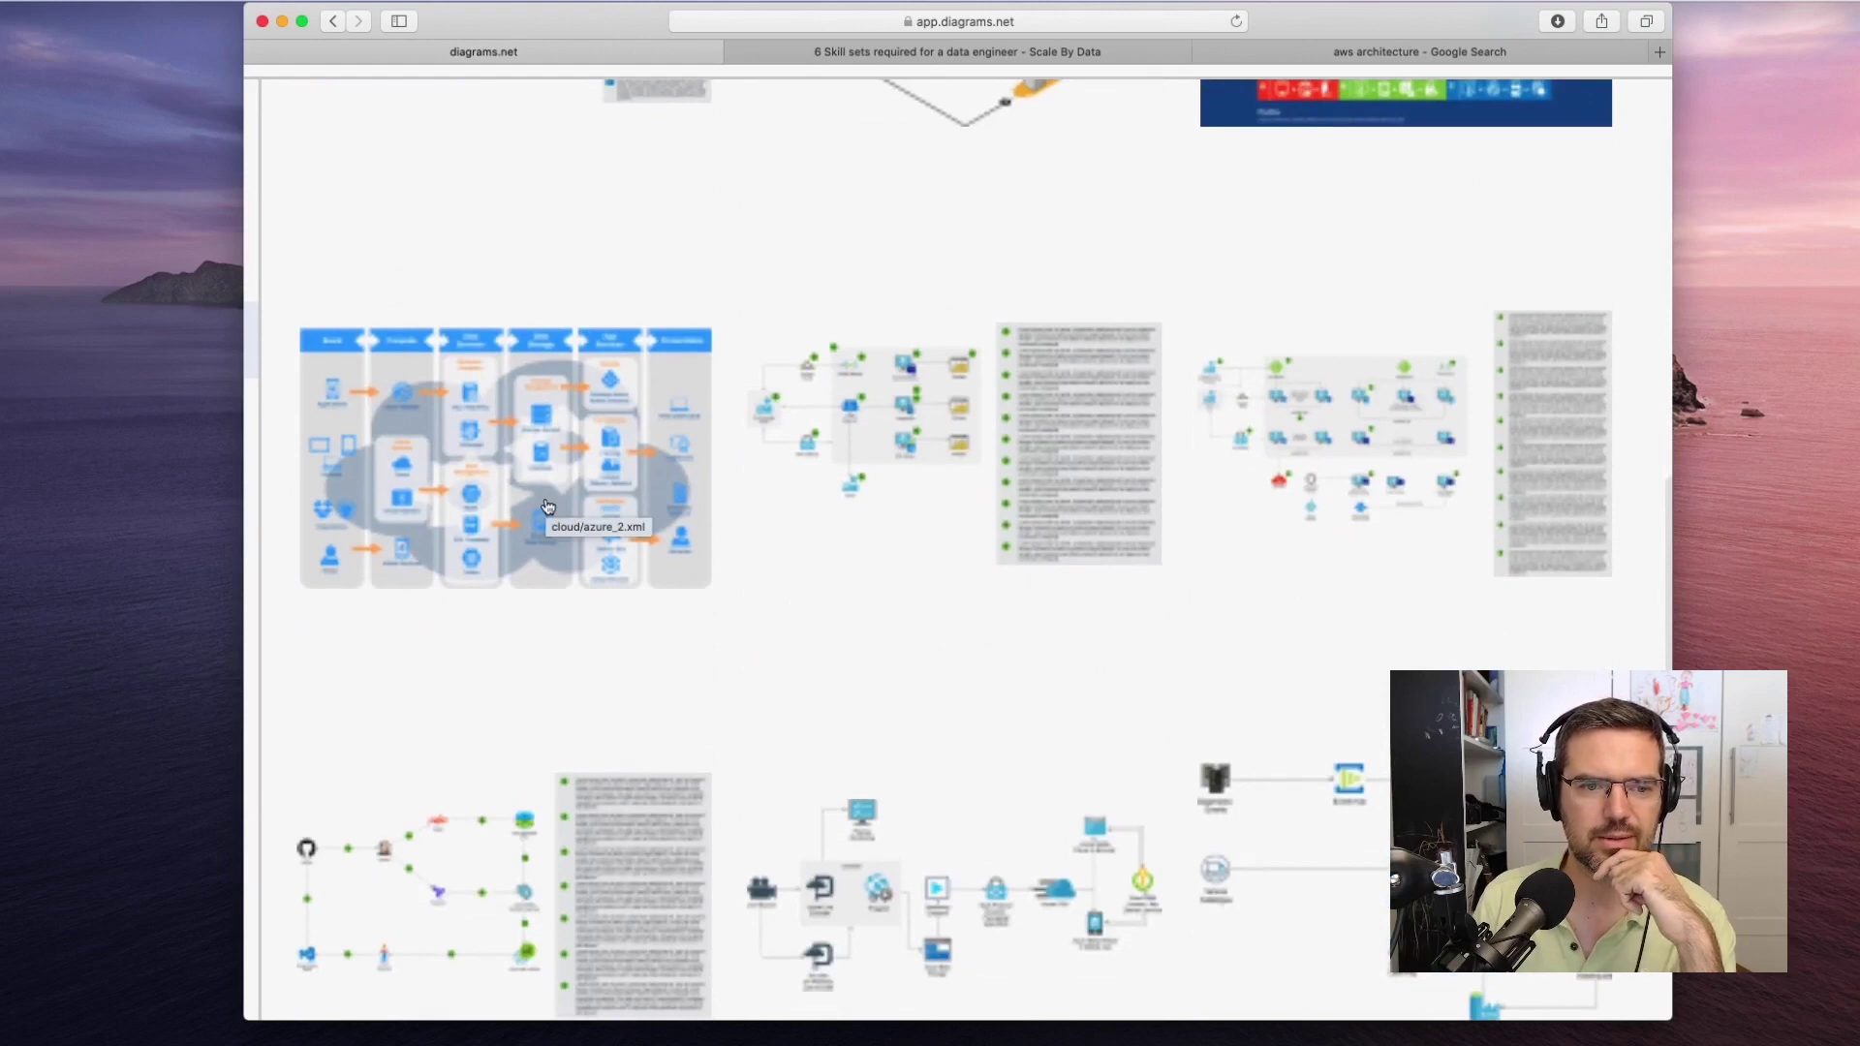
{"action": "scroll", "coordinate": [1262, 507], "scroll_direction": "down", "scroll_amount": 5}
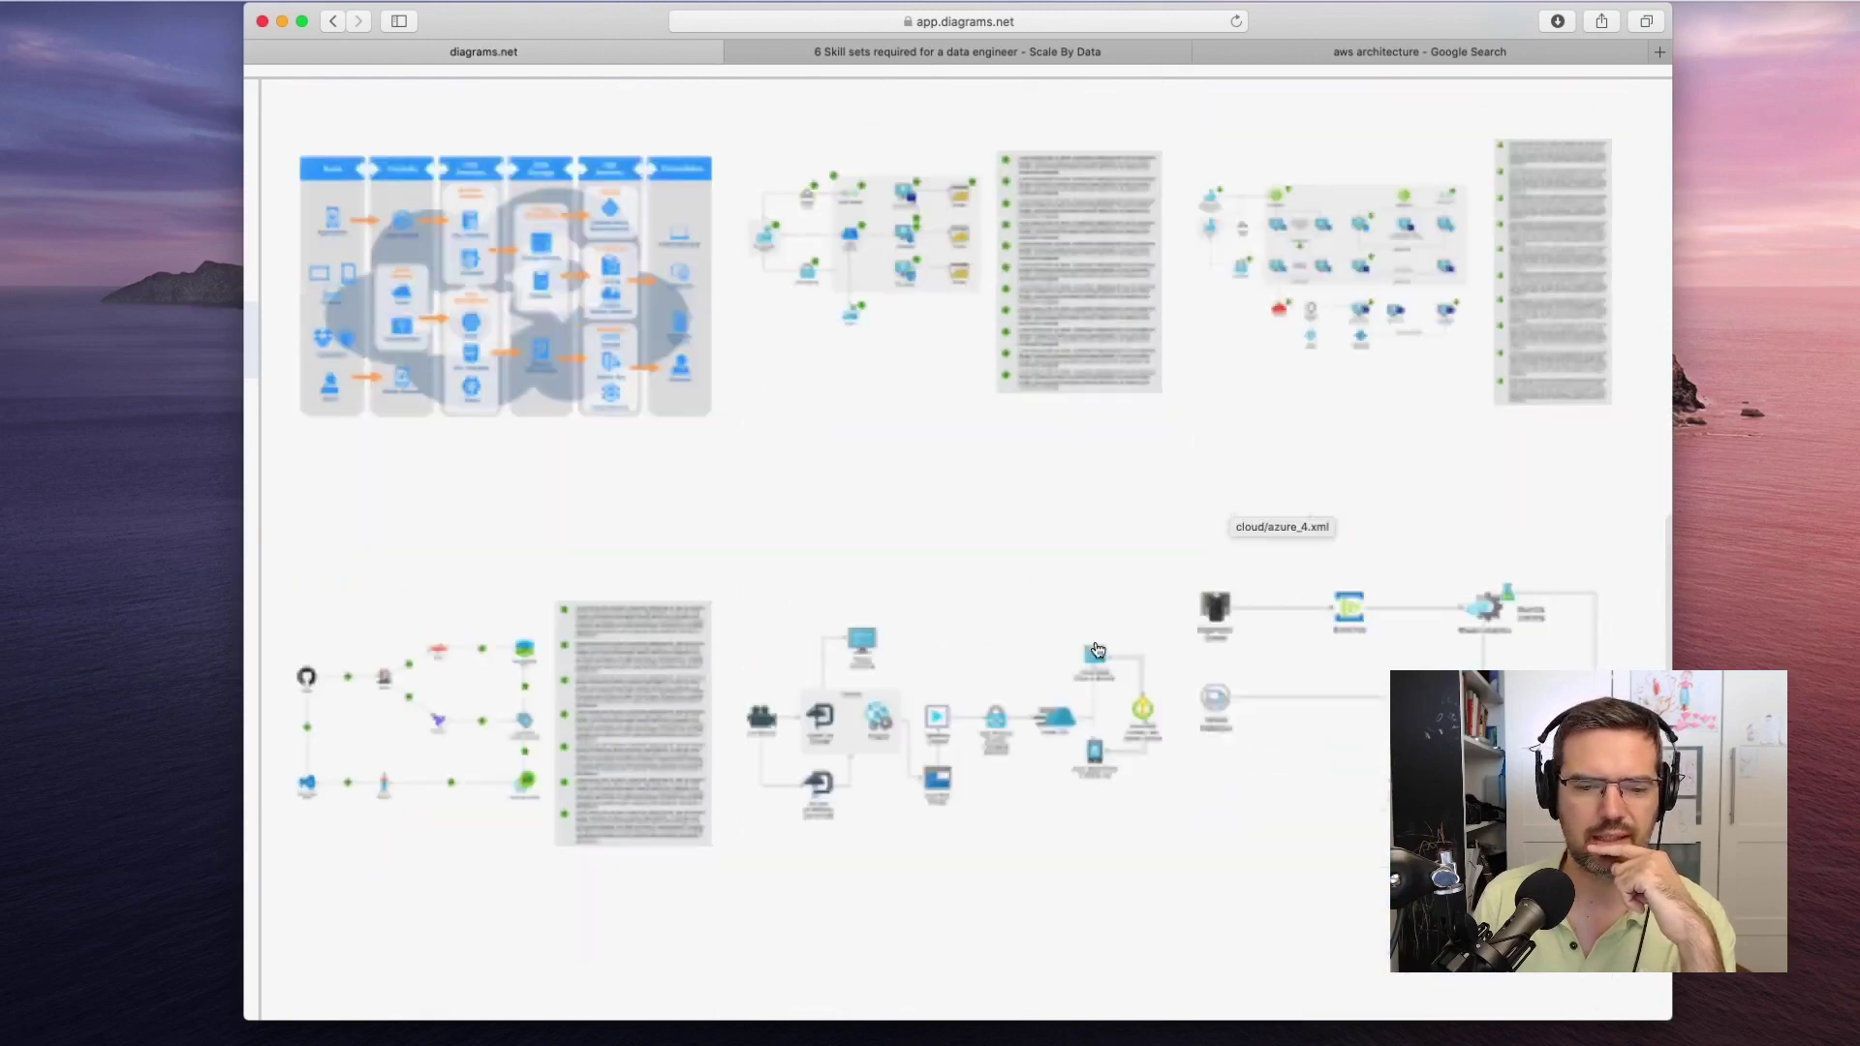
{"action": "scroll", "coordinate": [960, 679], "scroll_direction": "up", "scroll_amount": 5}
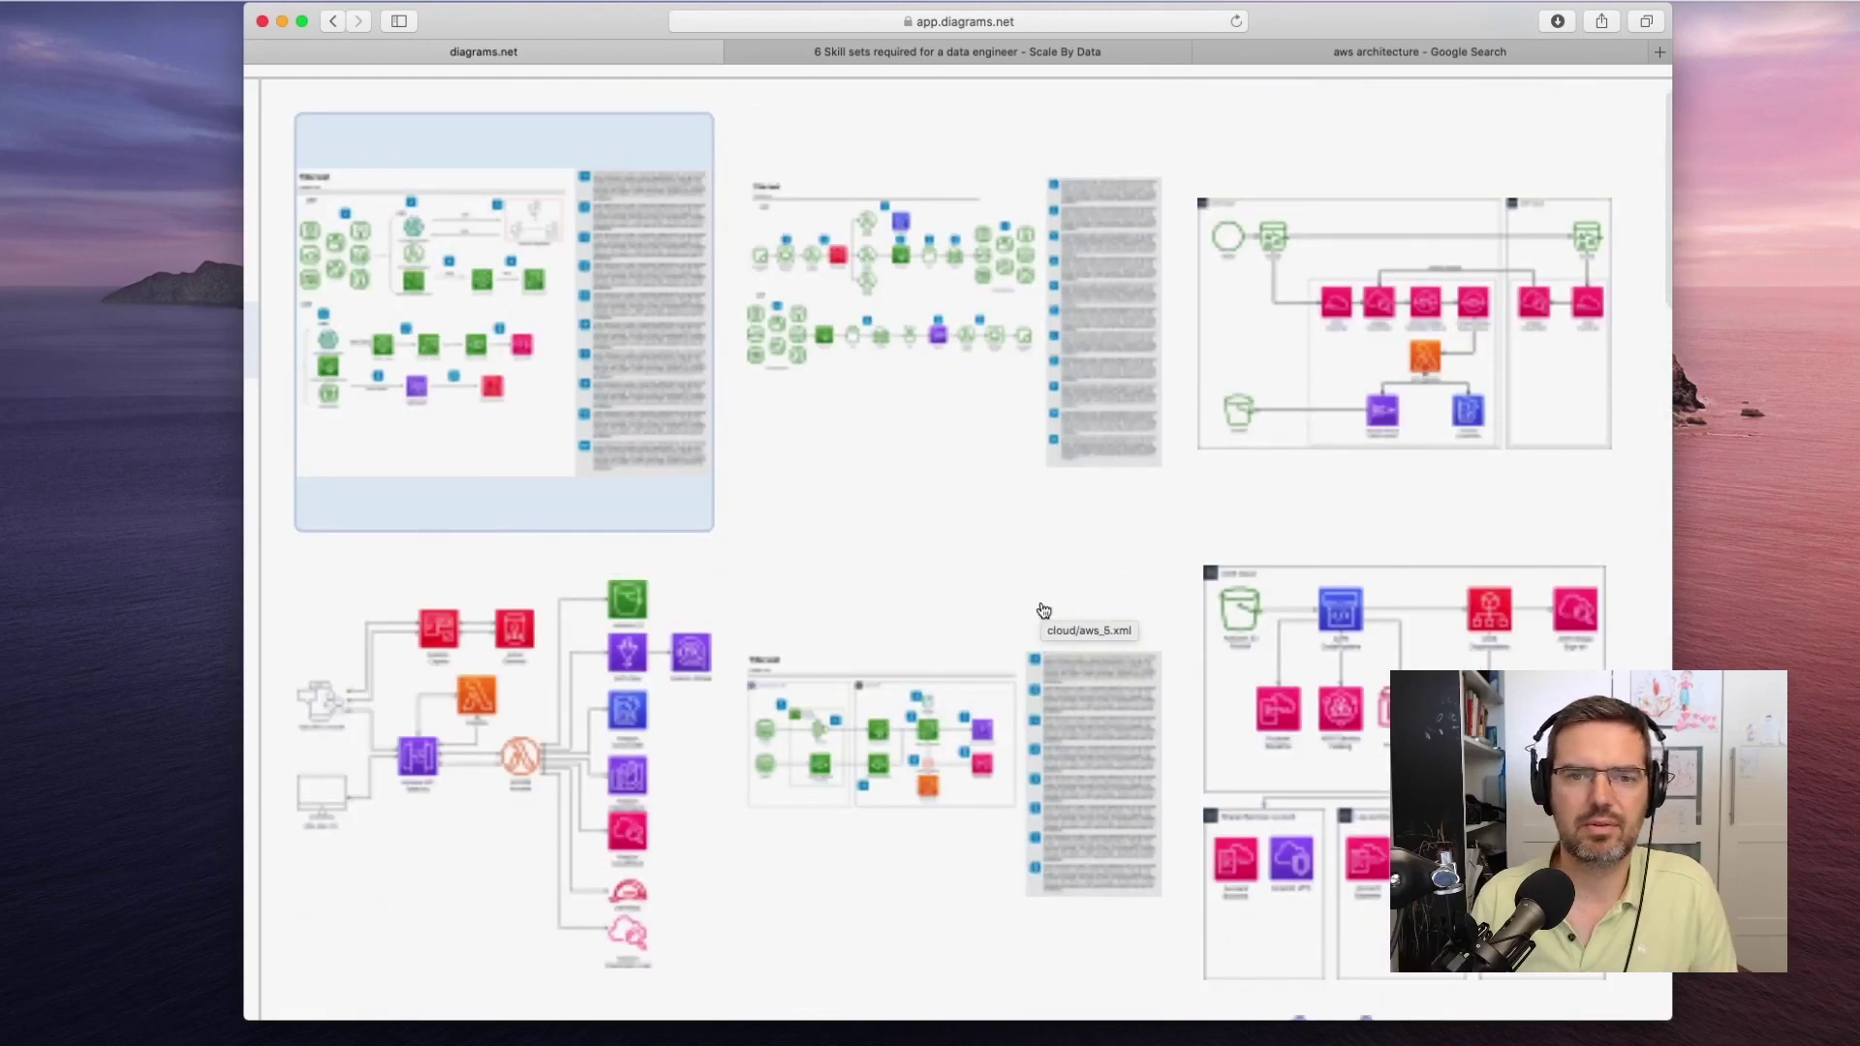
{"action": "scroll", "coordinate": [1043, 610], "scroll_direction": "down", "scroll_amount": 5}
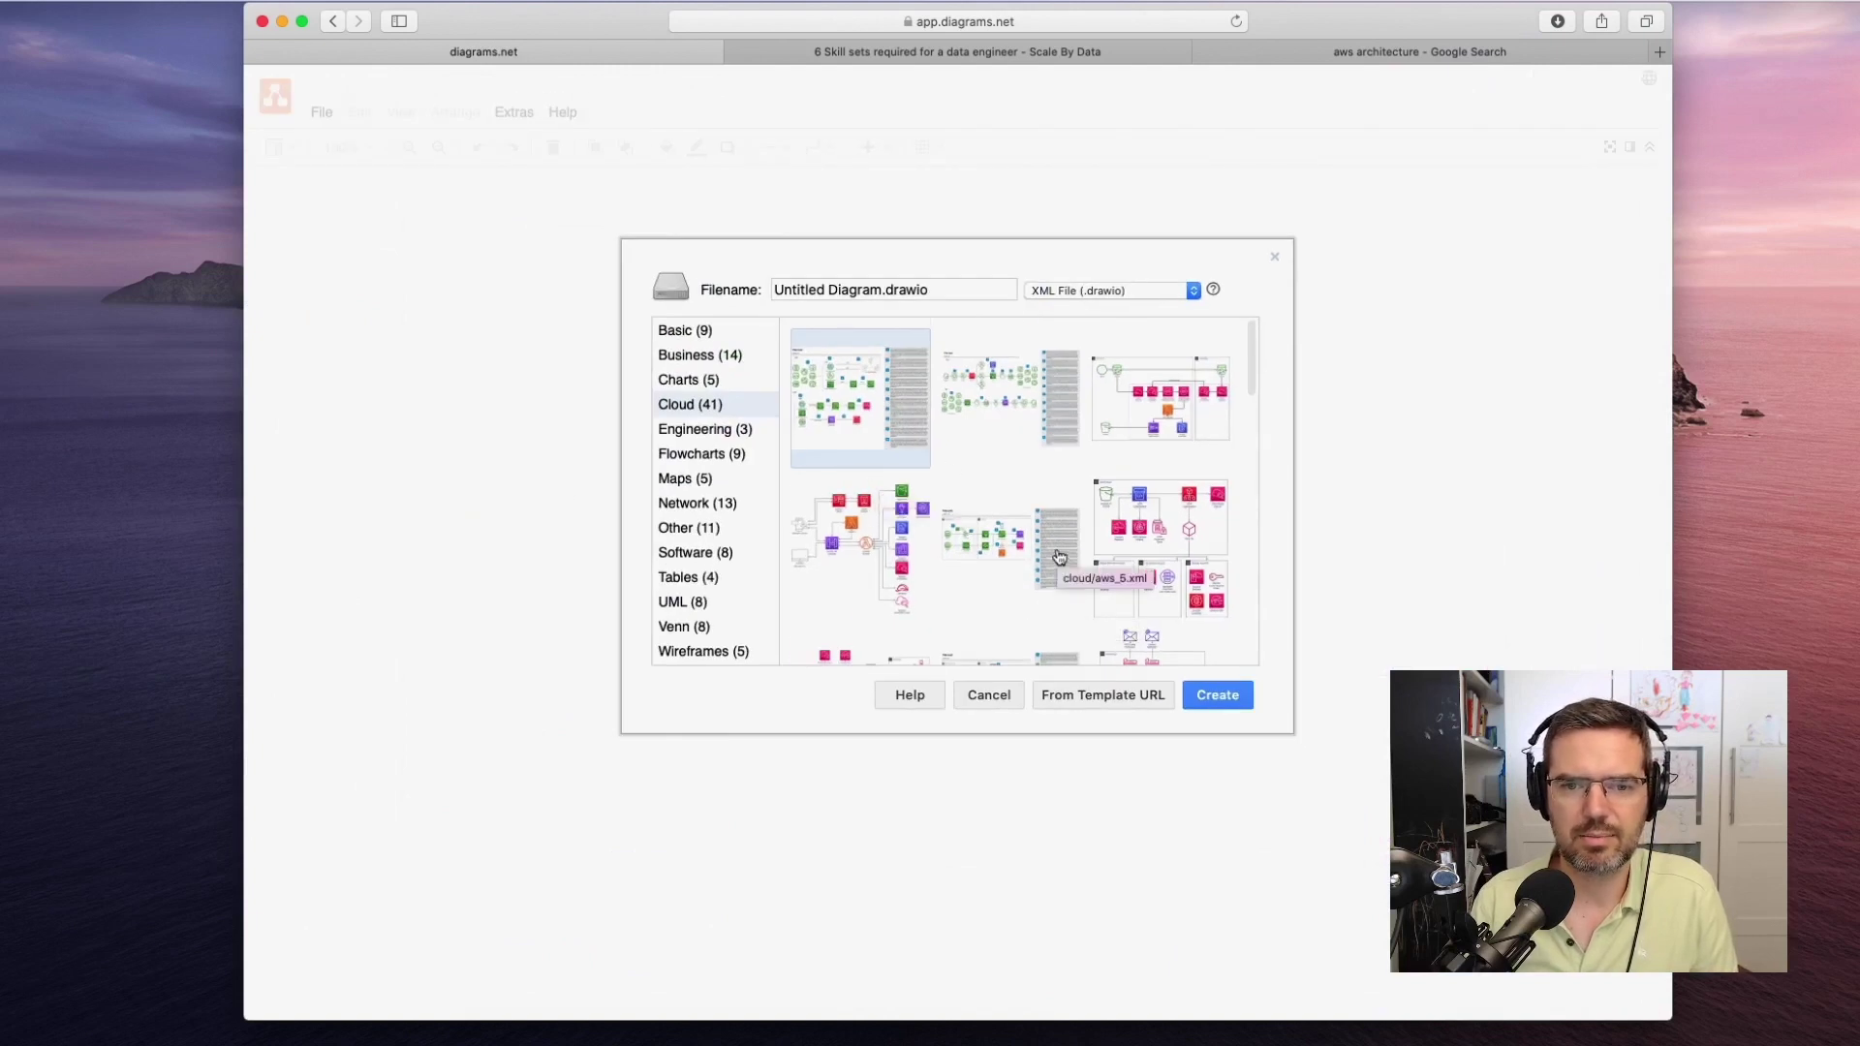
{"action": "left_click", "coordinate": [1158, 397]}
{"action": "left_click", "coordinate": [1216, 693]}
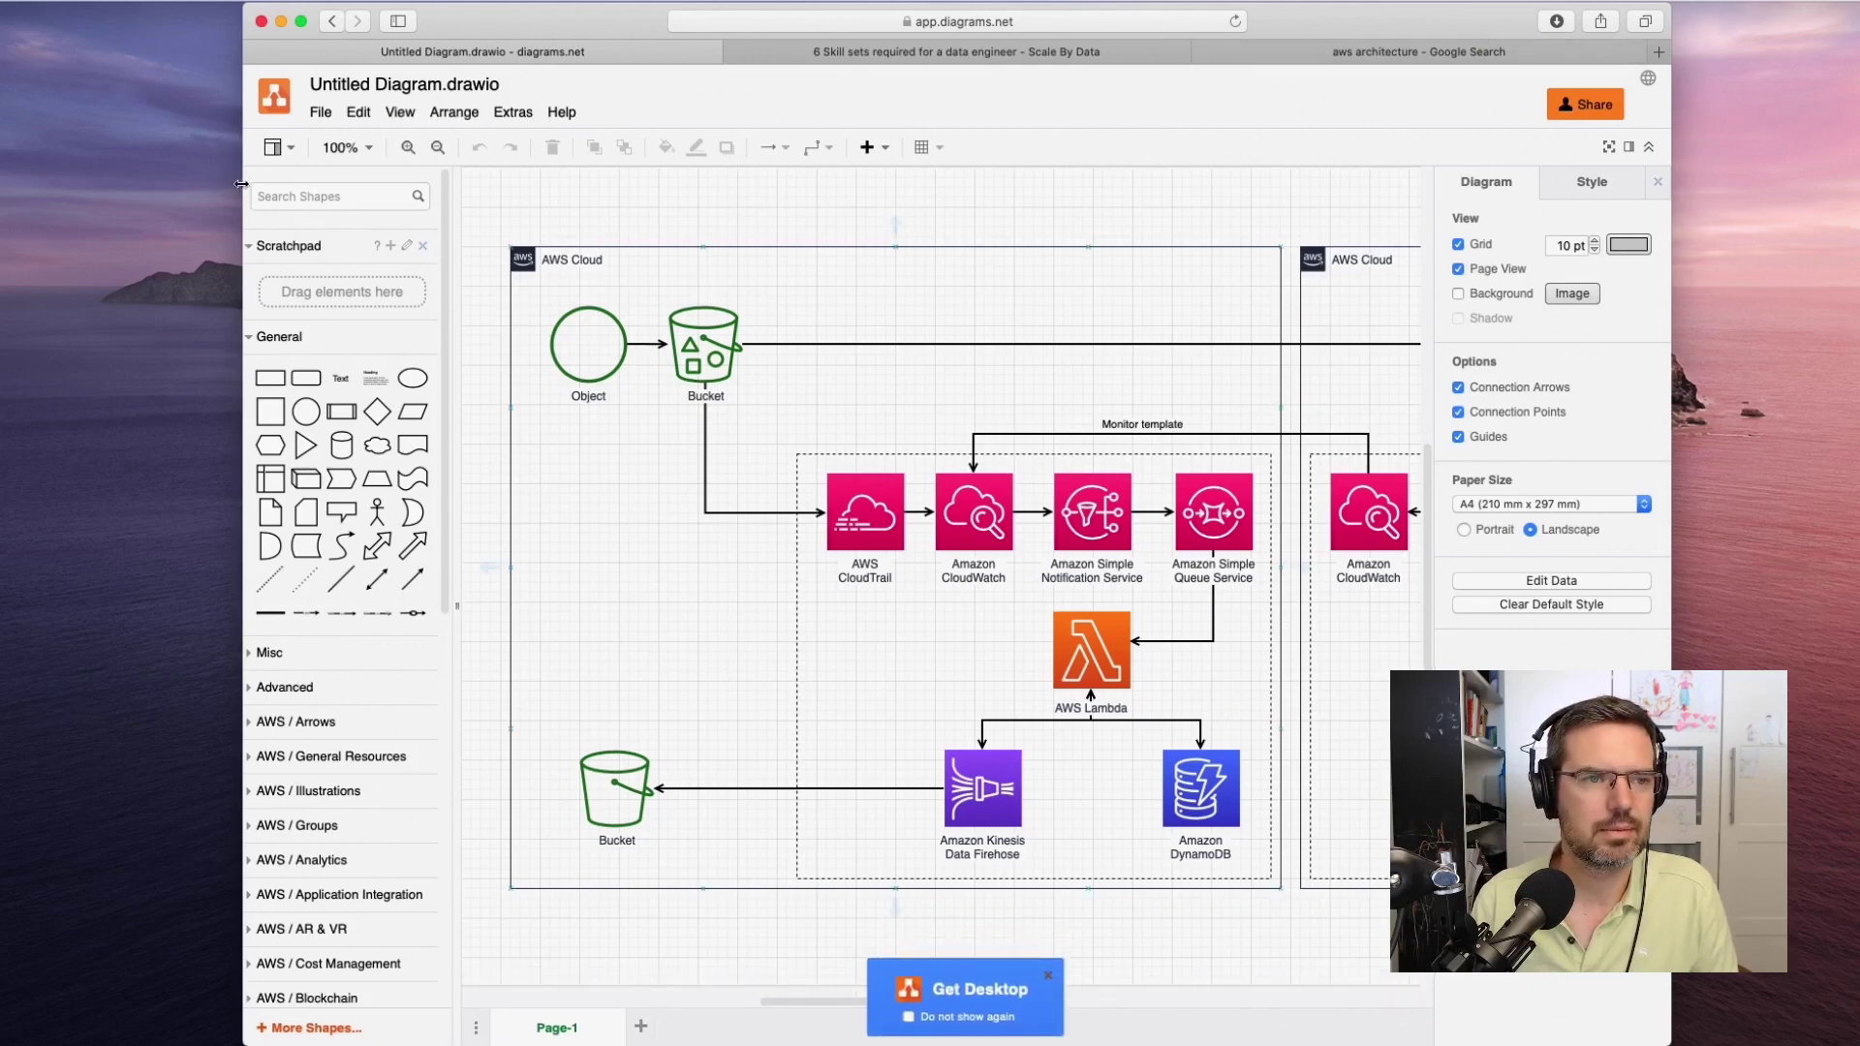
{"action": "left_click_drag", "start_coordinate": [240, 184], "coordinate": [0, 184]}
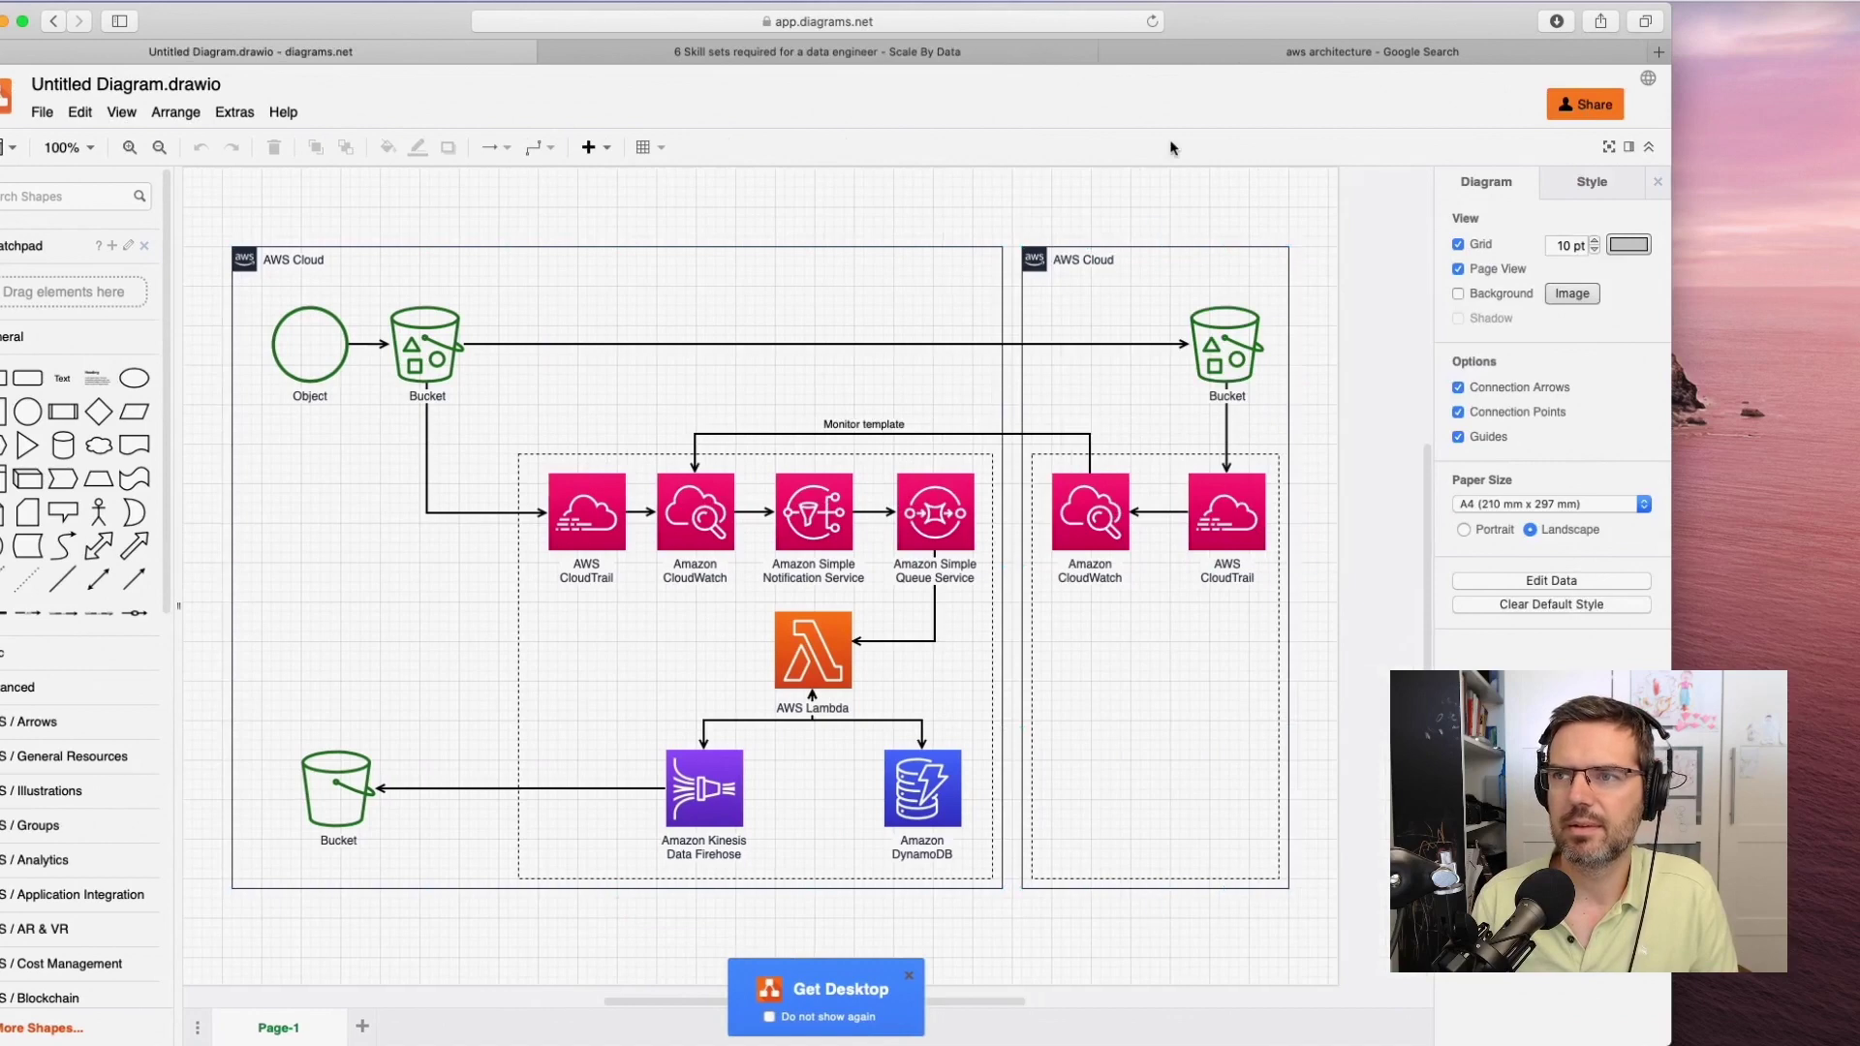
{"action": "scroll", "coordinate": [742, 433], "scroll_direction": "down", "scroll_amount": 3}
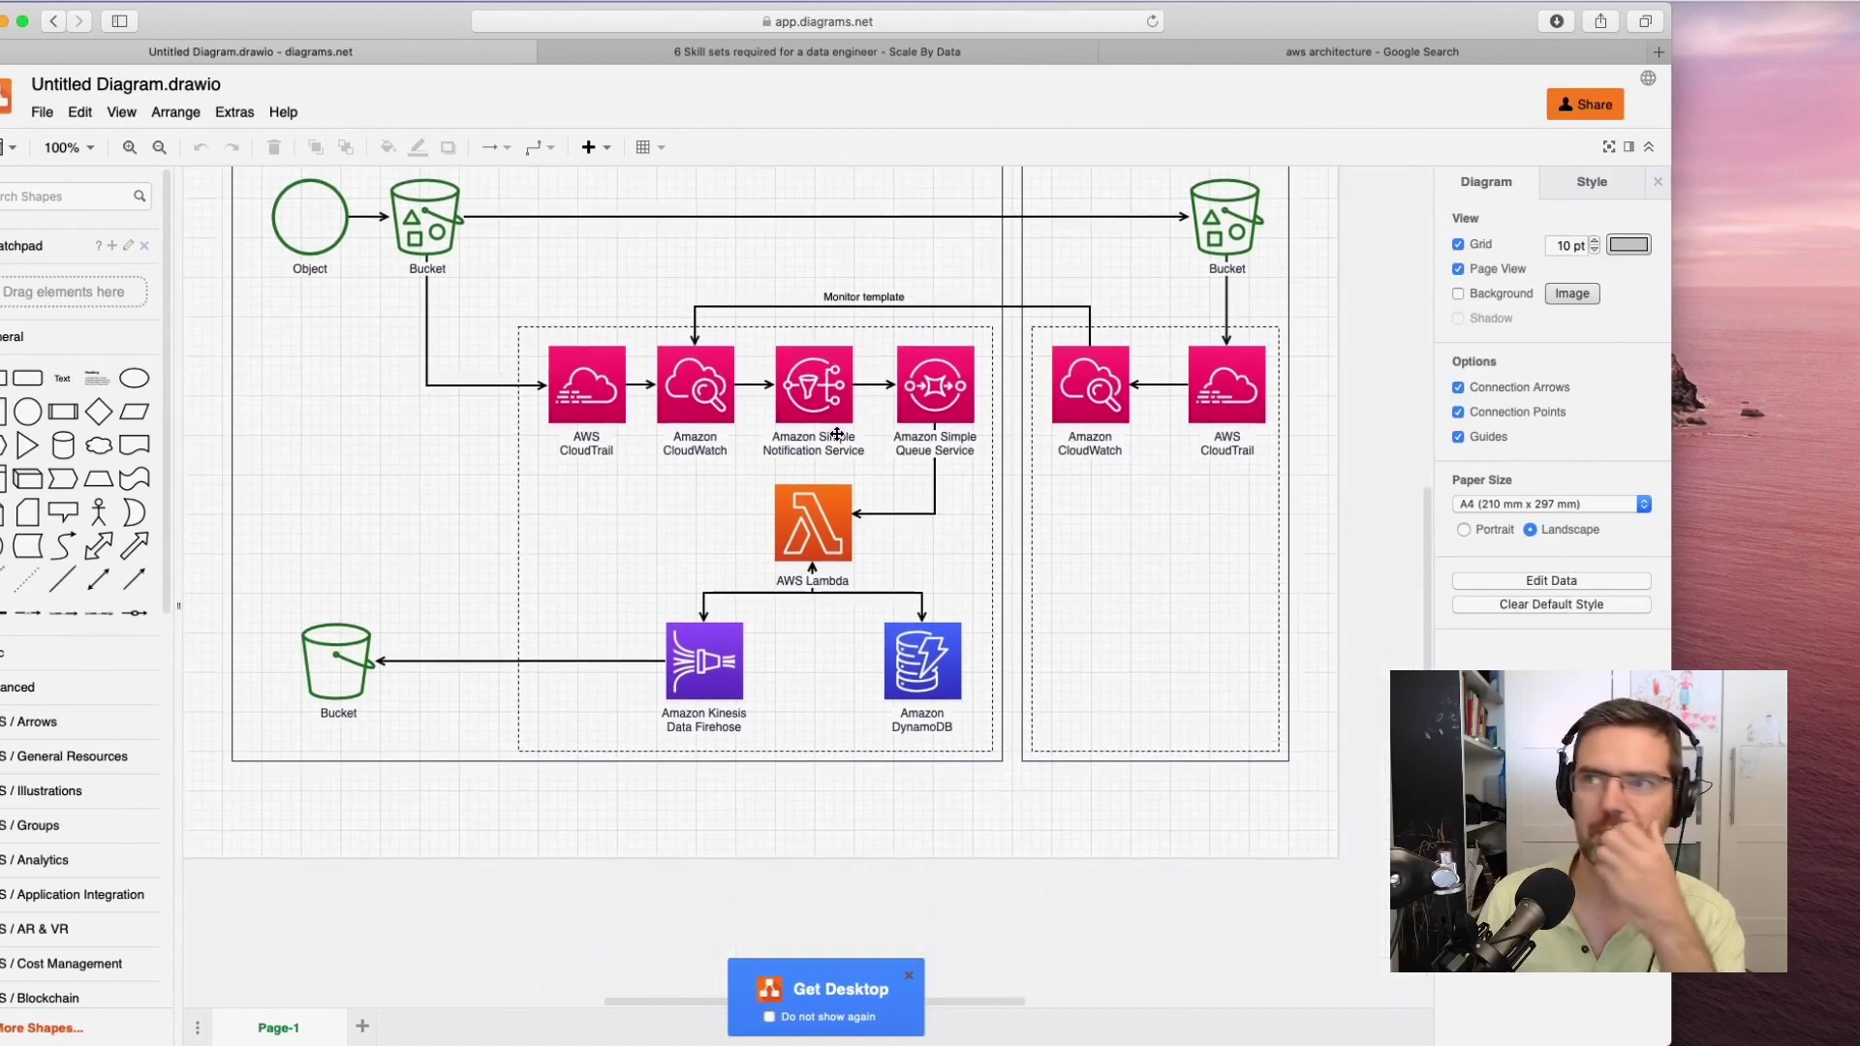
{"action": "scroll", "coordinate": [852, 431], "scroll_direction": "up", "scroll_amount": 2}
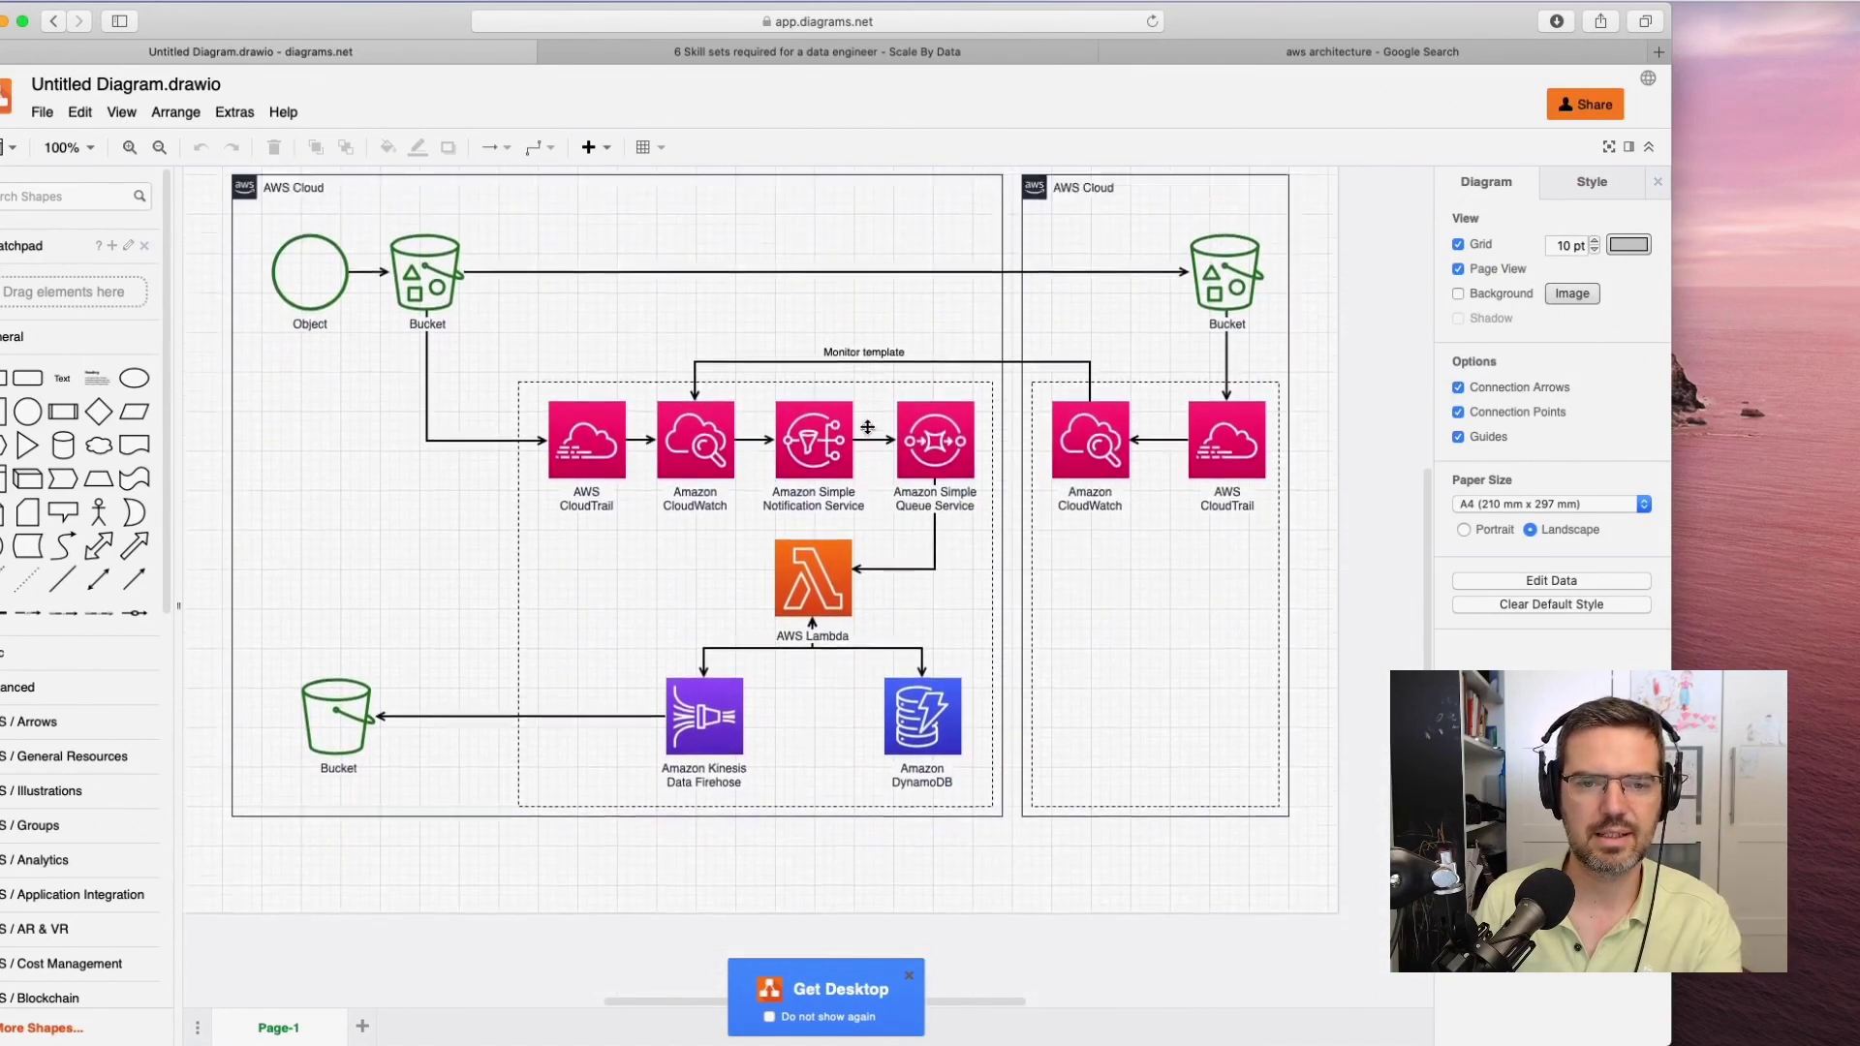
{"action": "scroll", "coordinate": [867, 427], "scroll_direction": "up", "scroll_amount": 2}
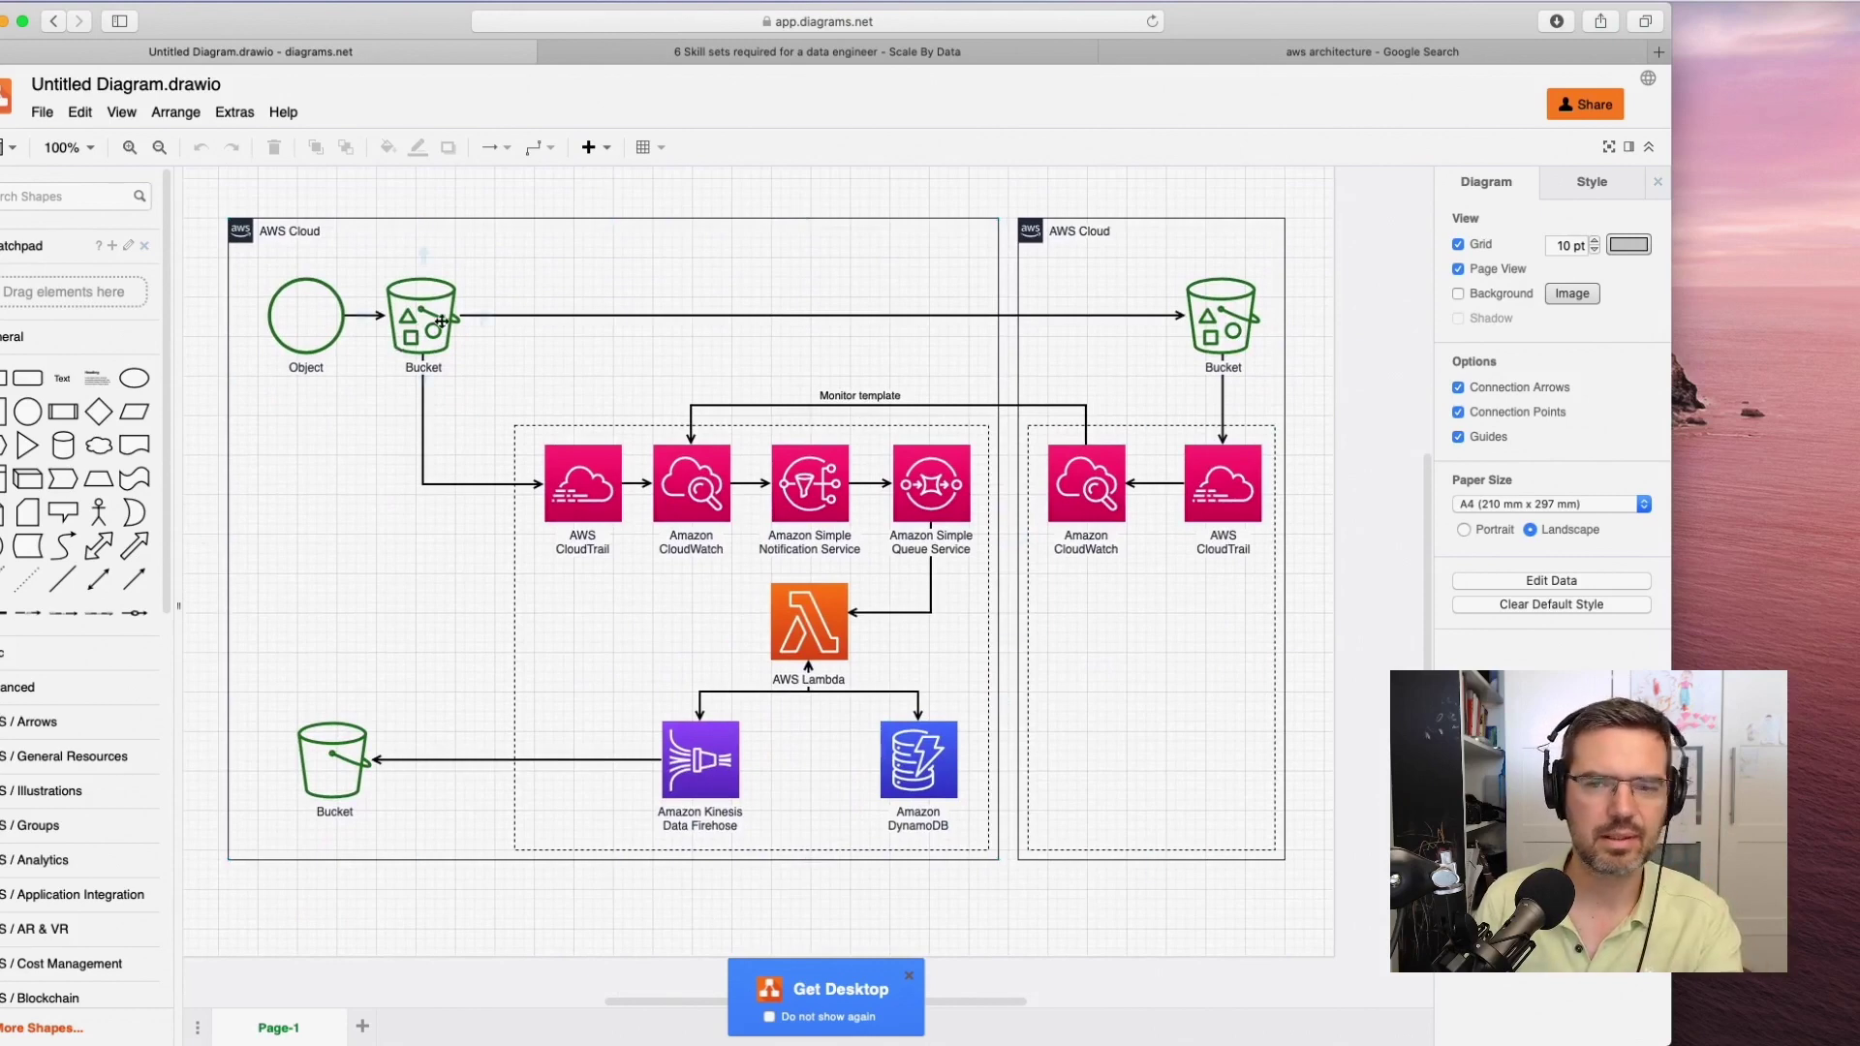
{"action": "scroll", "coordinate": [70, 797], "scroll_direction": "down", "scroll_amount": 10}
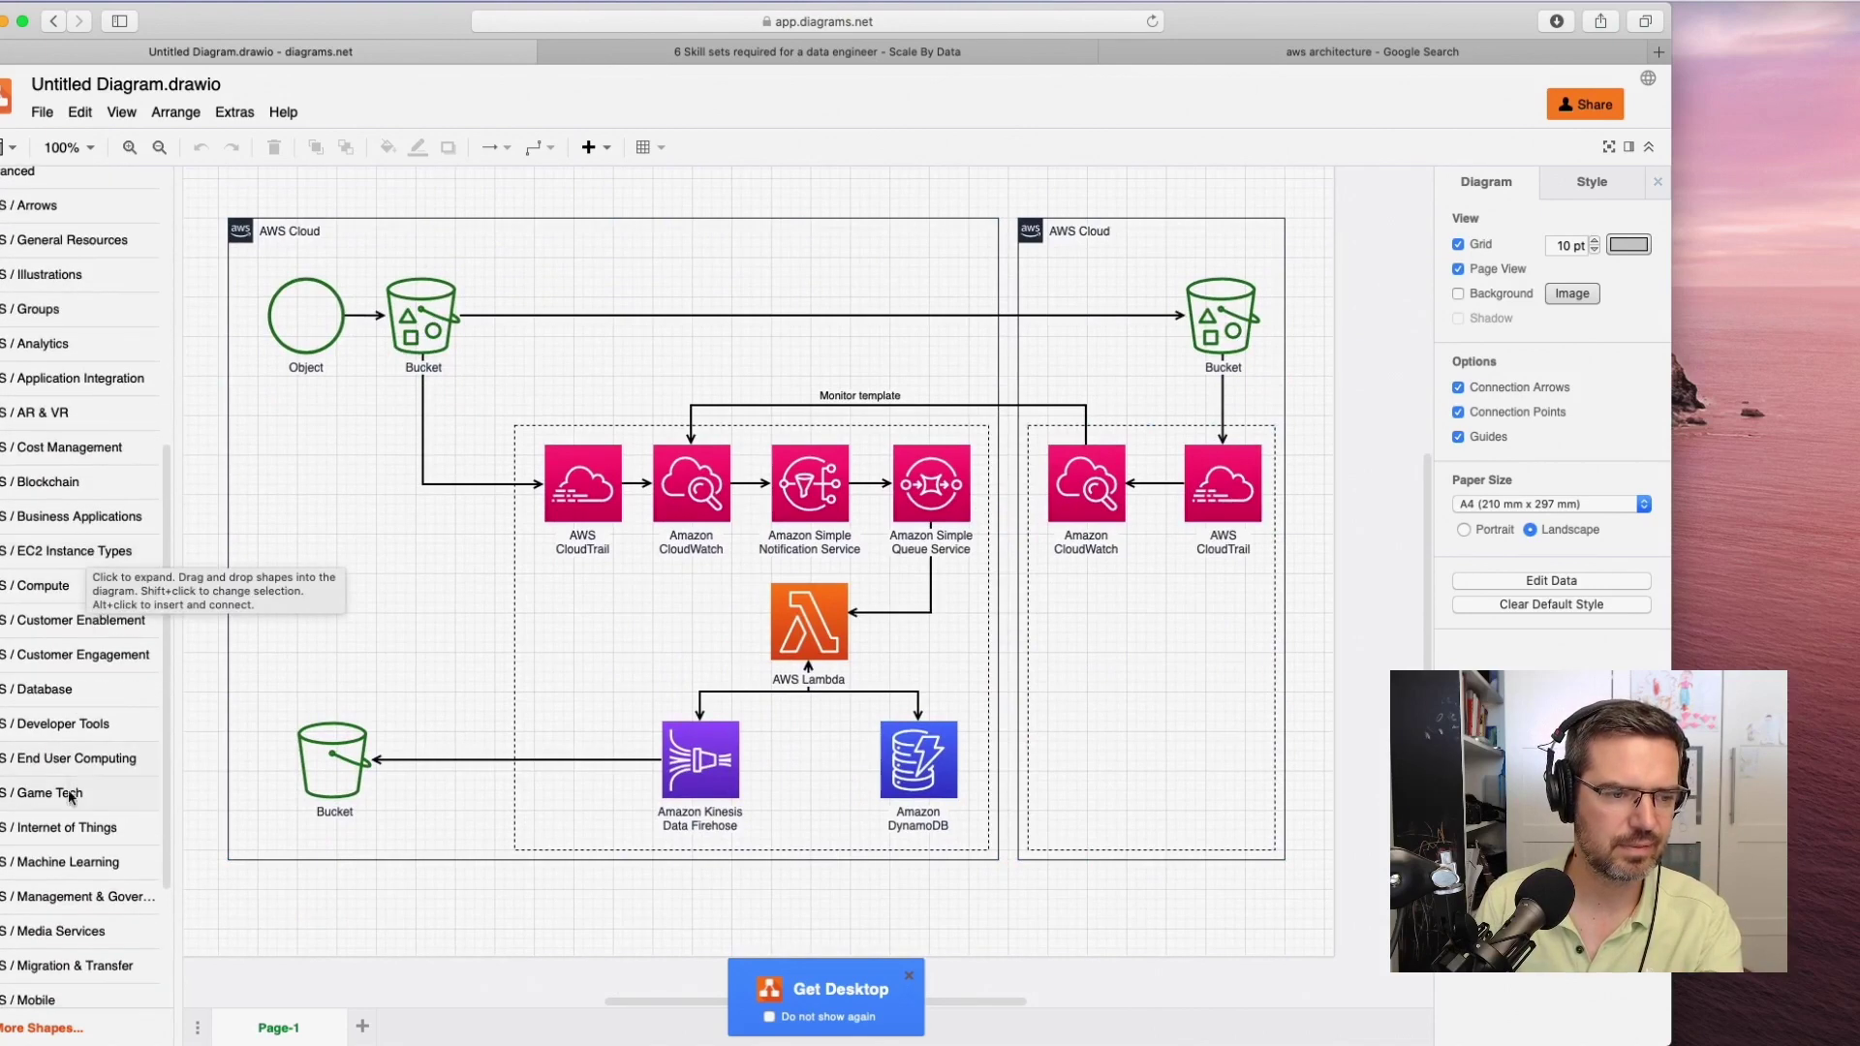
Drag a Database shape from the AWS / Database palette next to Amazon DynamoDB.
{"action": "left_click", "coordinate": [58, 688]}
{"action": "scroll", "coordinate": [60, 800], "scroll_direction": "down", "scroll_amount": 7}
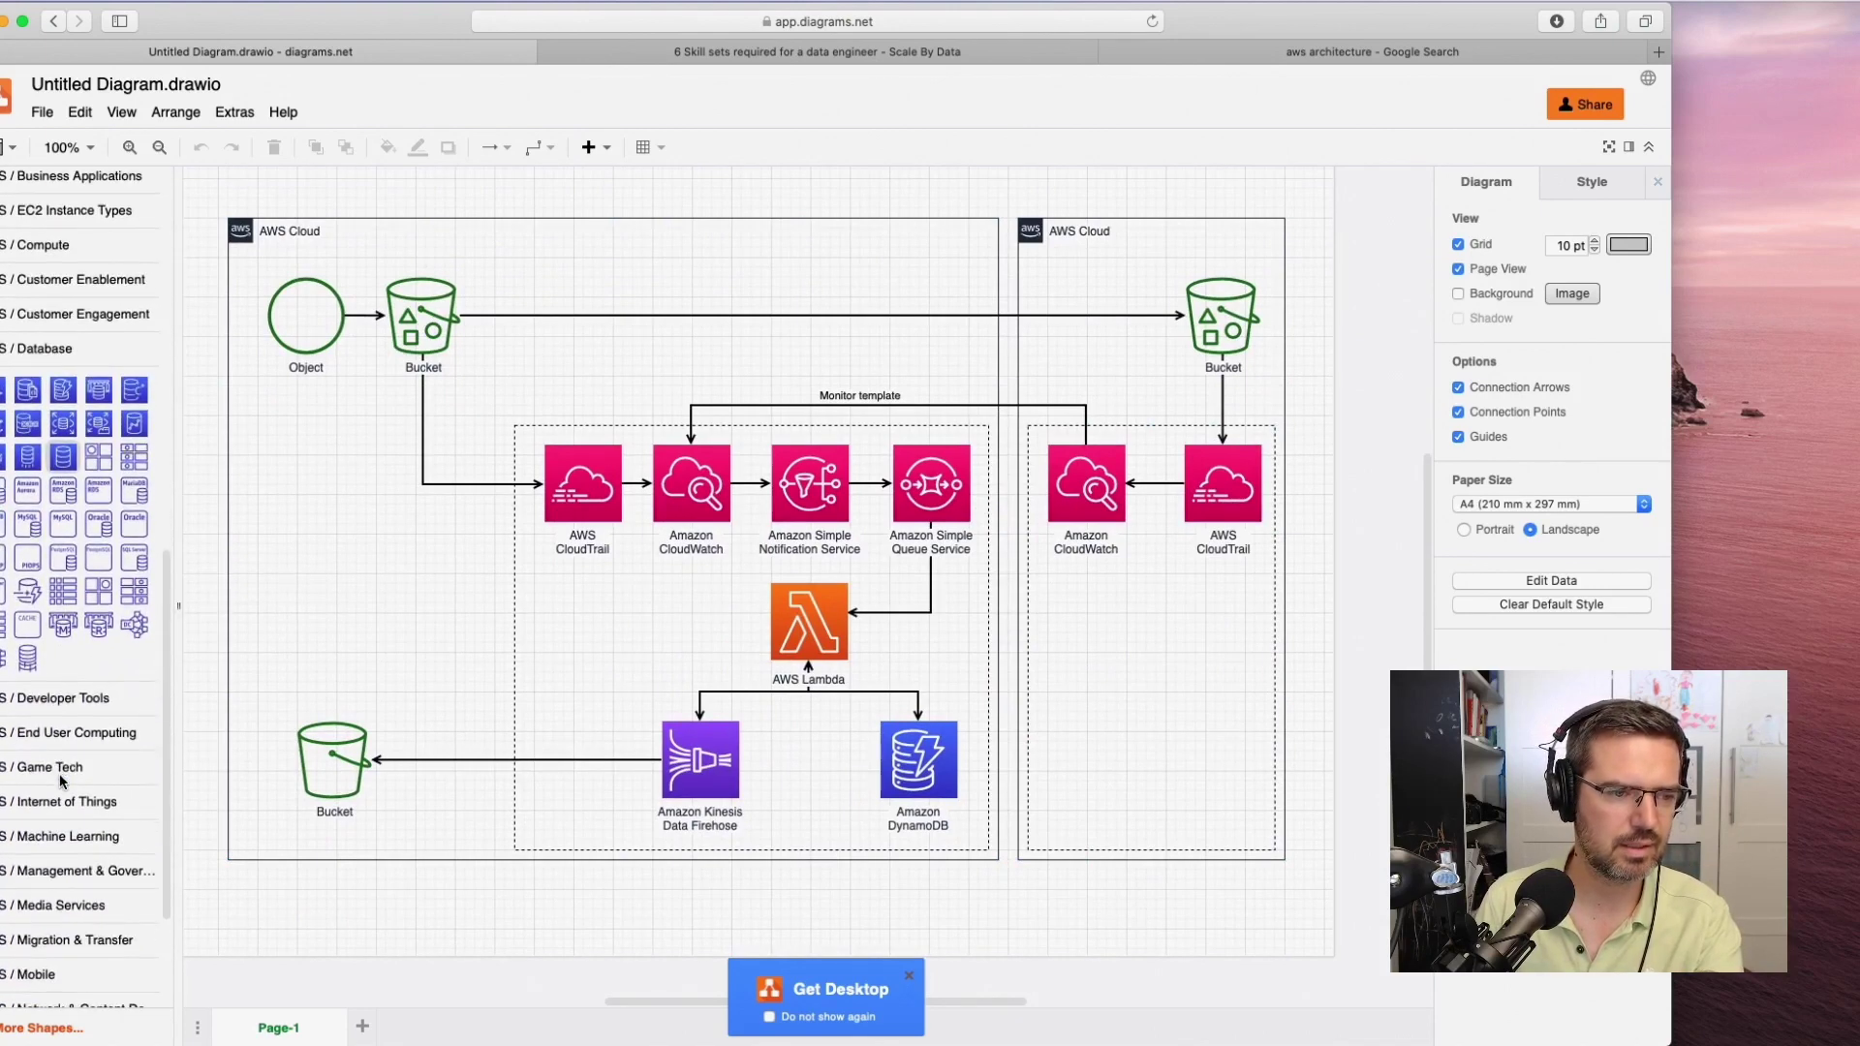
{"action": "mouse_move", "coordinate": [68, 482]}
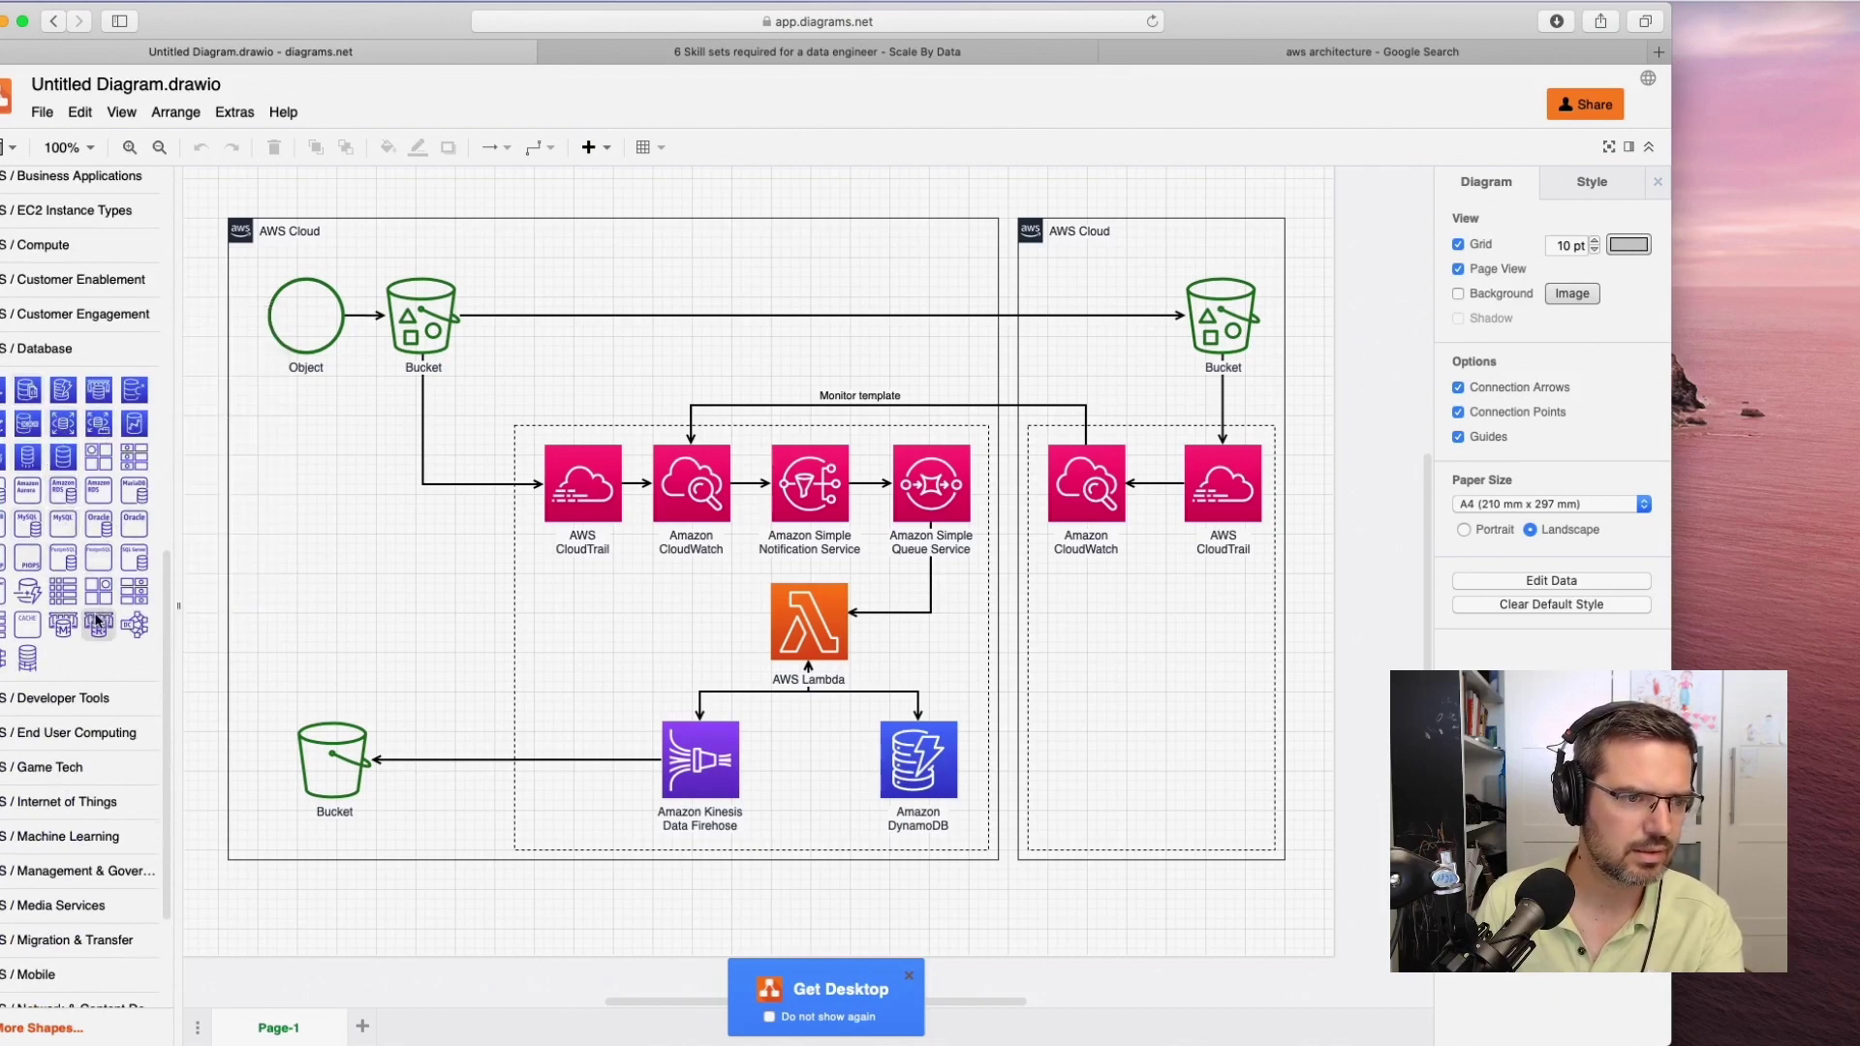
{"action": "scroll", "coordinate": [58, 417], "scroll_direction": "down", "scroll_amount": 2}
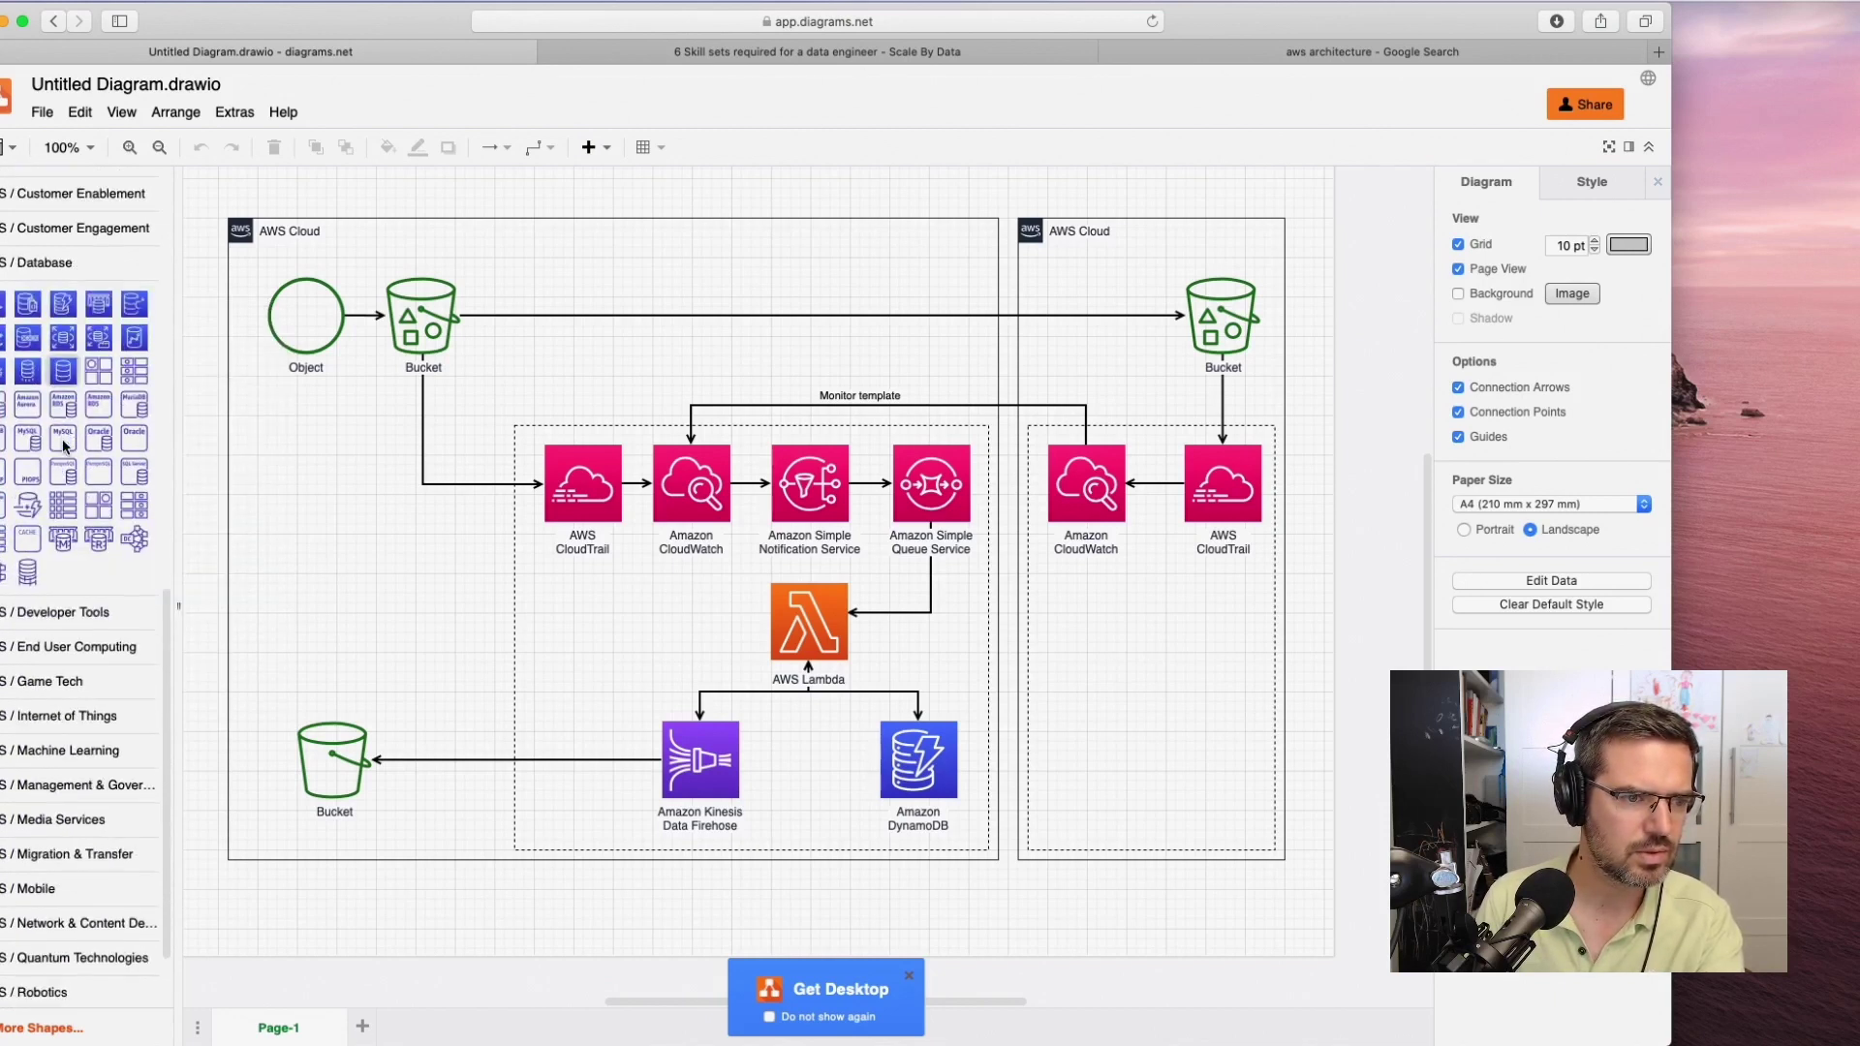
{"action": "scroll", "coordinate": [58, 368], "scroll_direction": "up", "scroll_amount": 1}
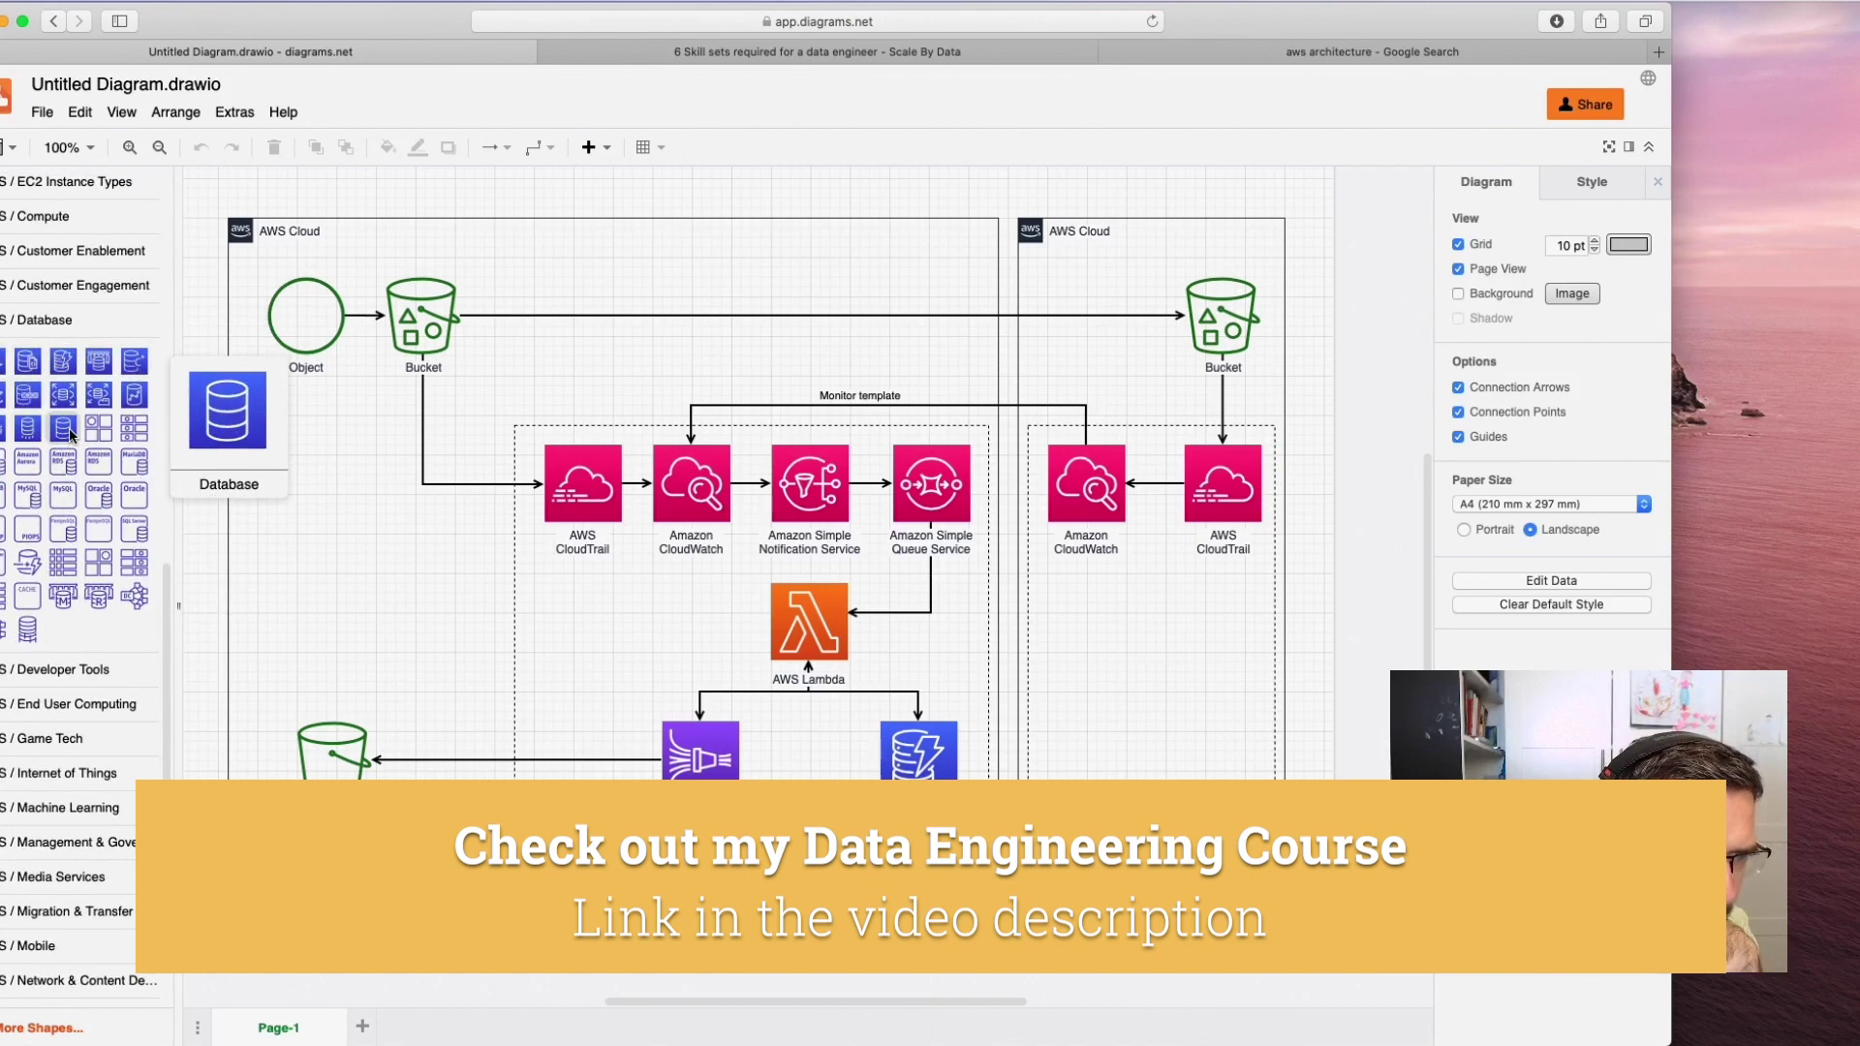
{"action": "left_click_drag", "start_coordinate": [69, 434], "coordinate": [850, 758]}
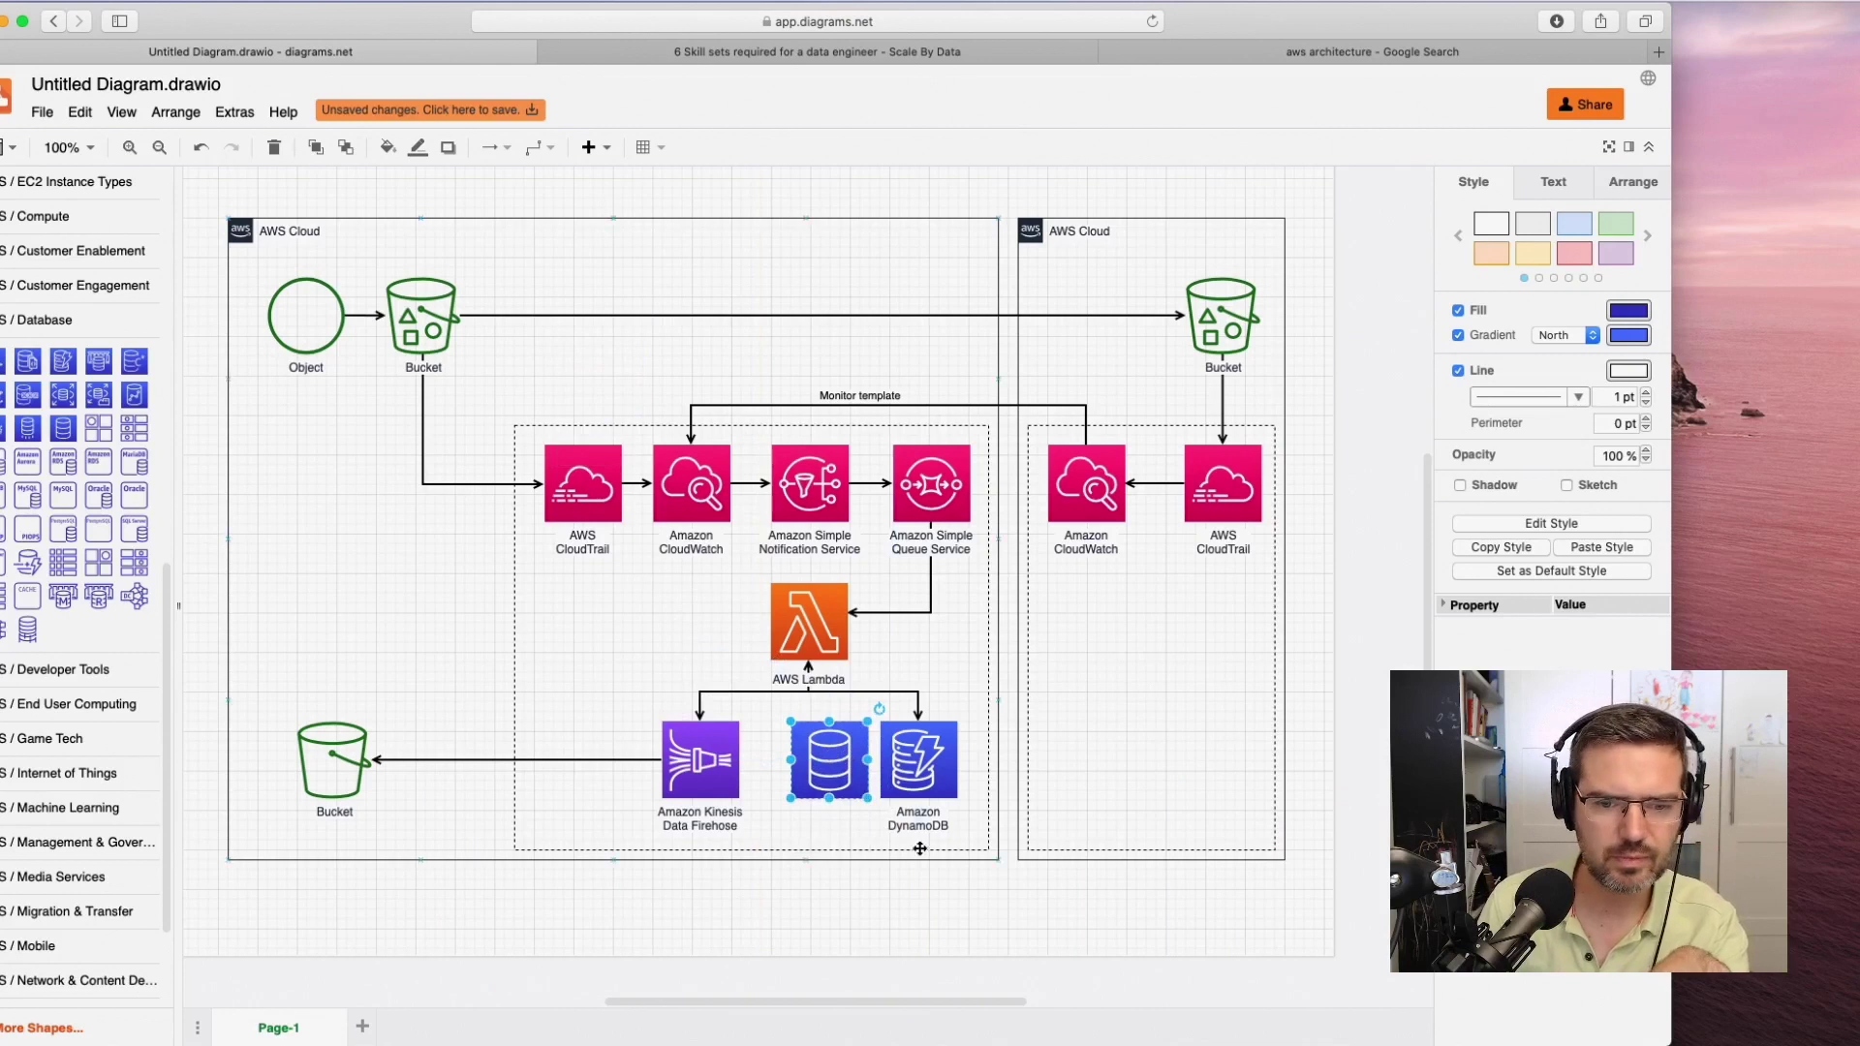
Label the new database shape 'RDS DB'.
{"action": "double_click", "coordinate": [834, 780]}
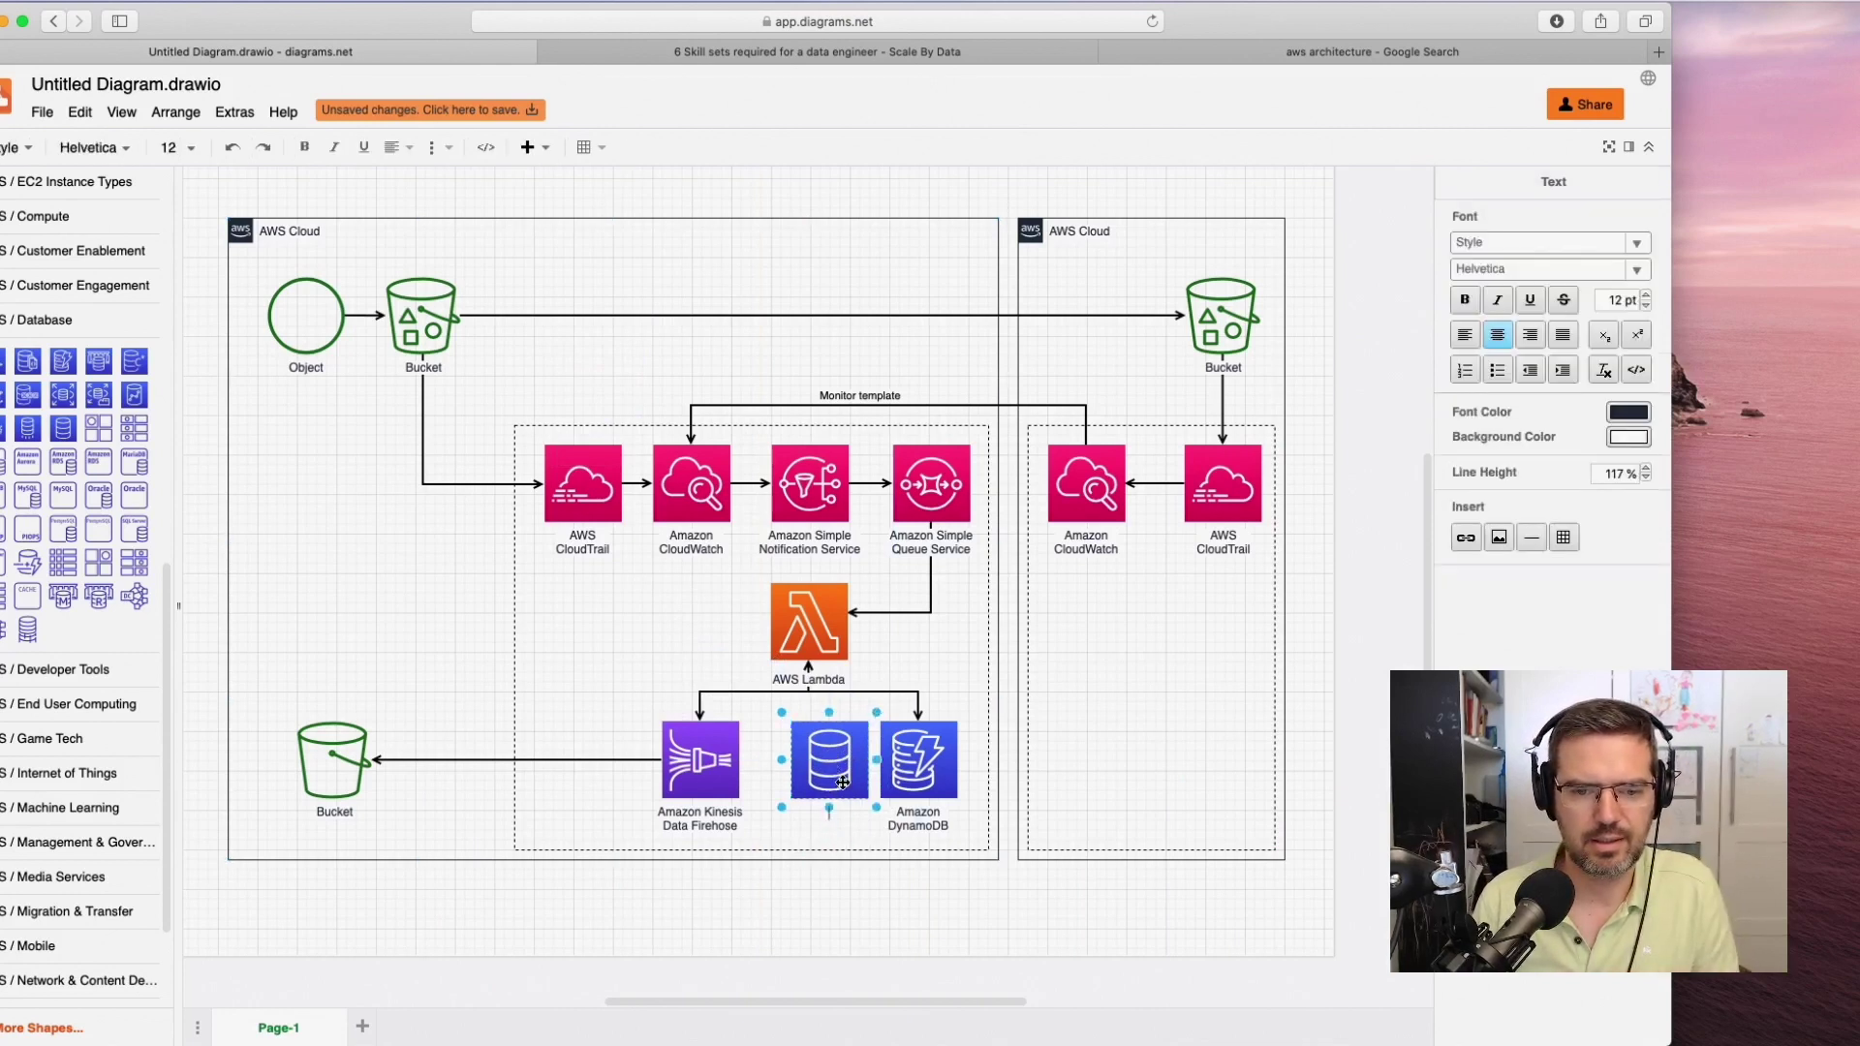
{"action": "type", "text": "RDS DB"}
{"action": "key", "text": "Return"}
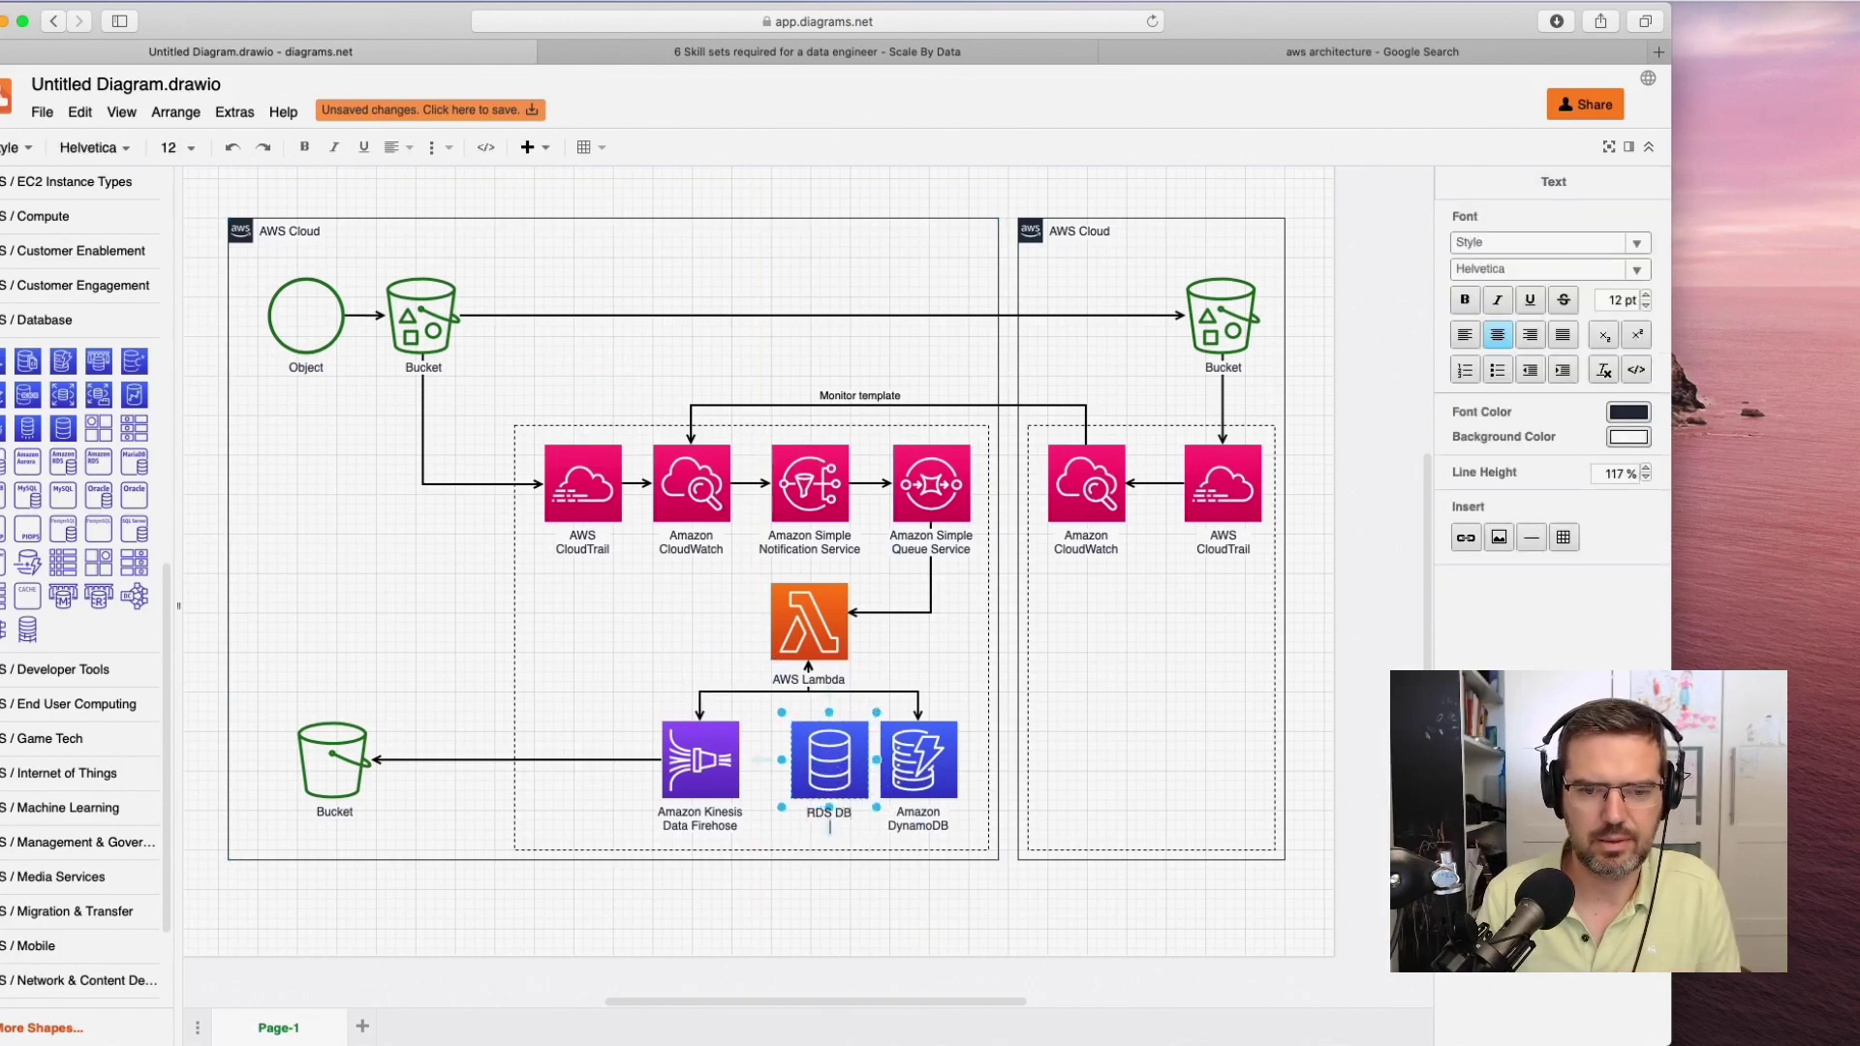
{"action": "left_click", "coordinate": [1228, 752]}
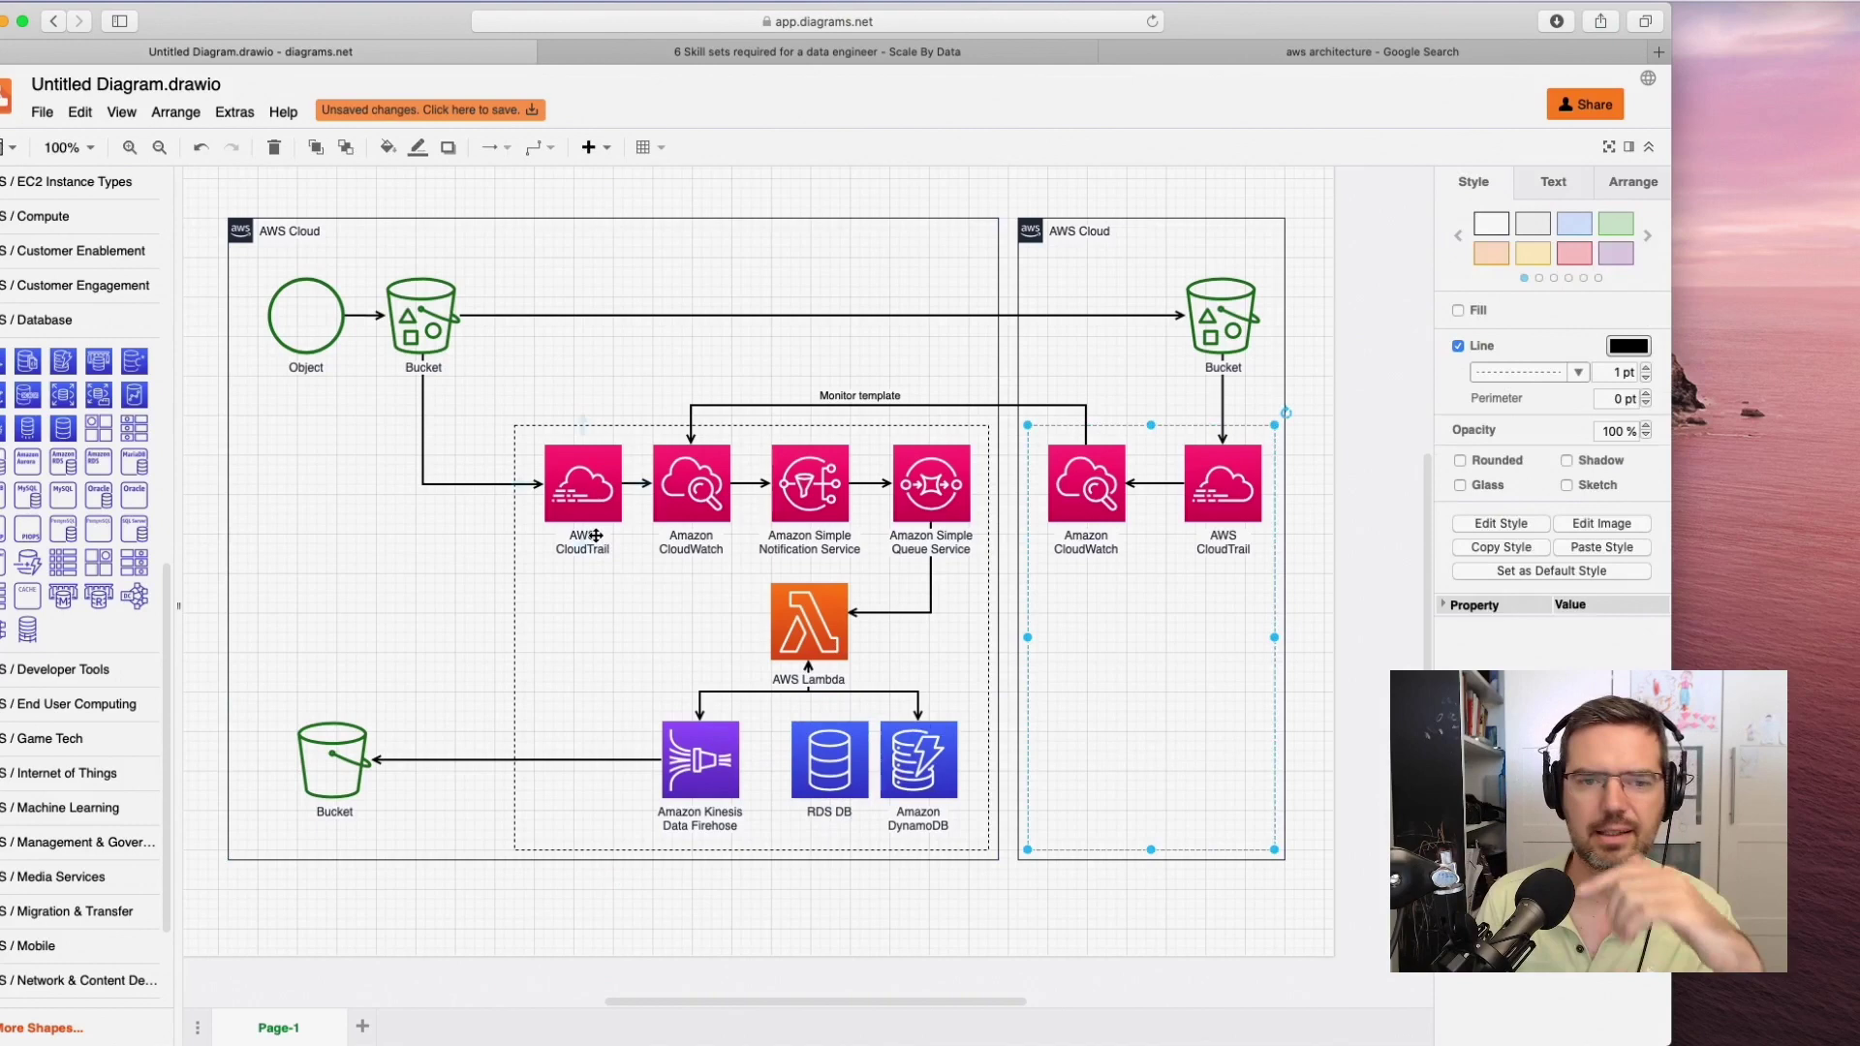
{"action": "scroll", "coordinate": [298, 317], "scroll_direction": "up", "scroll_amount": 2}
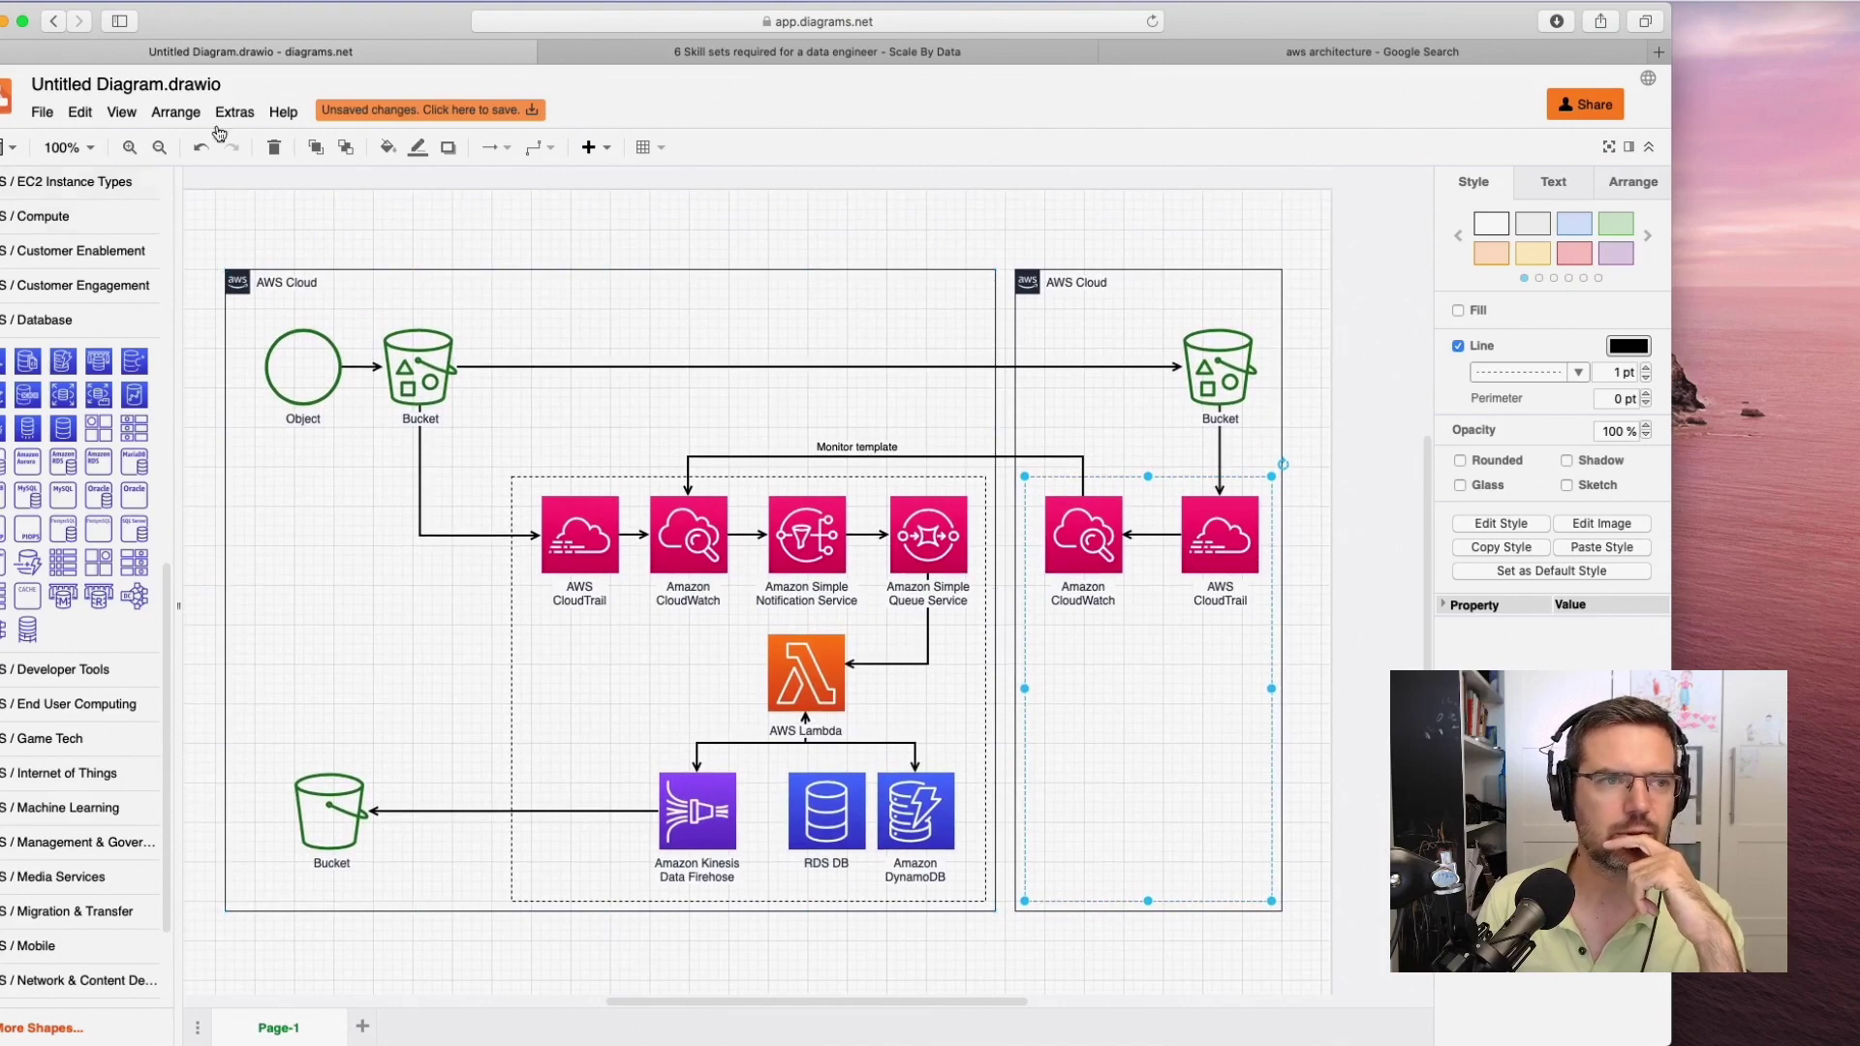
Create a new diagram from a Cloud template via File > New, opened in a separate tab.
{"action": "left_click", "coordinate": [42, 111]}
{"action": "left_click", "coordinate": [75, 143]}
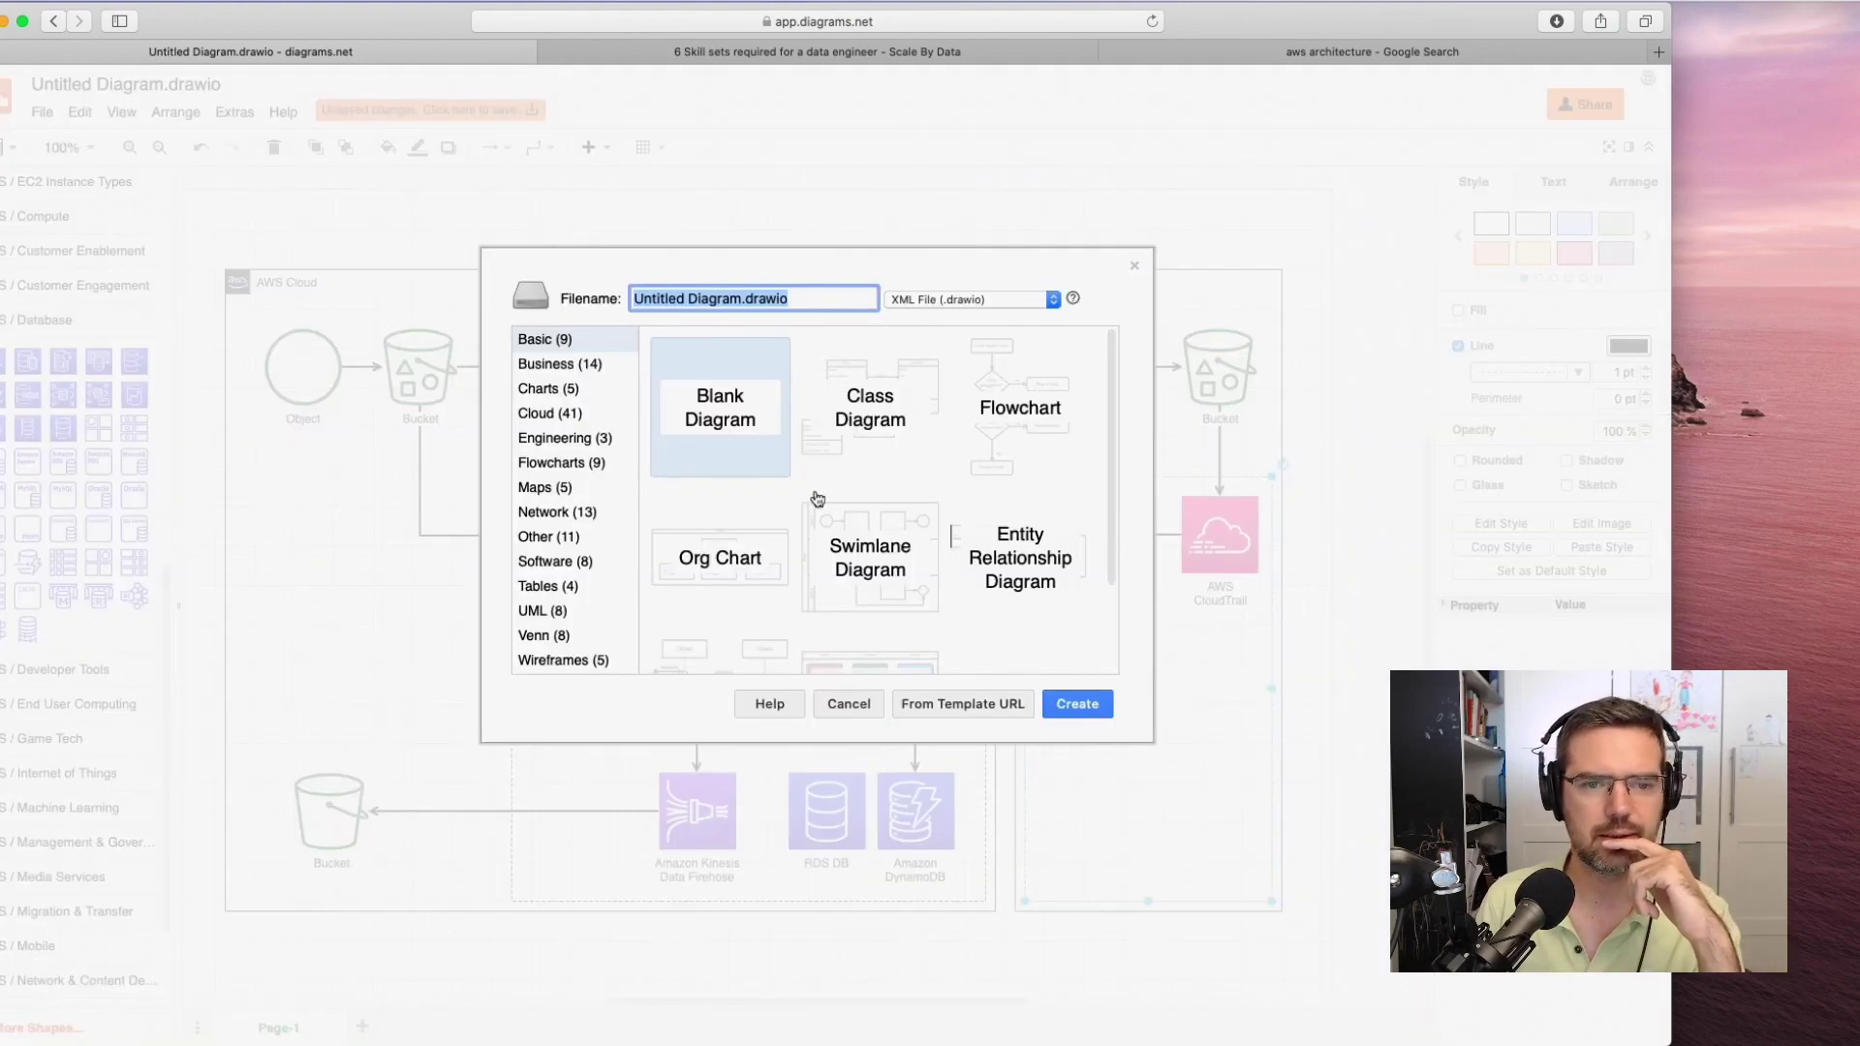
{"action": "left_click", "coordinate": [549, 417]}
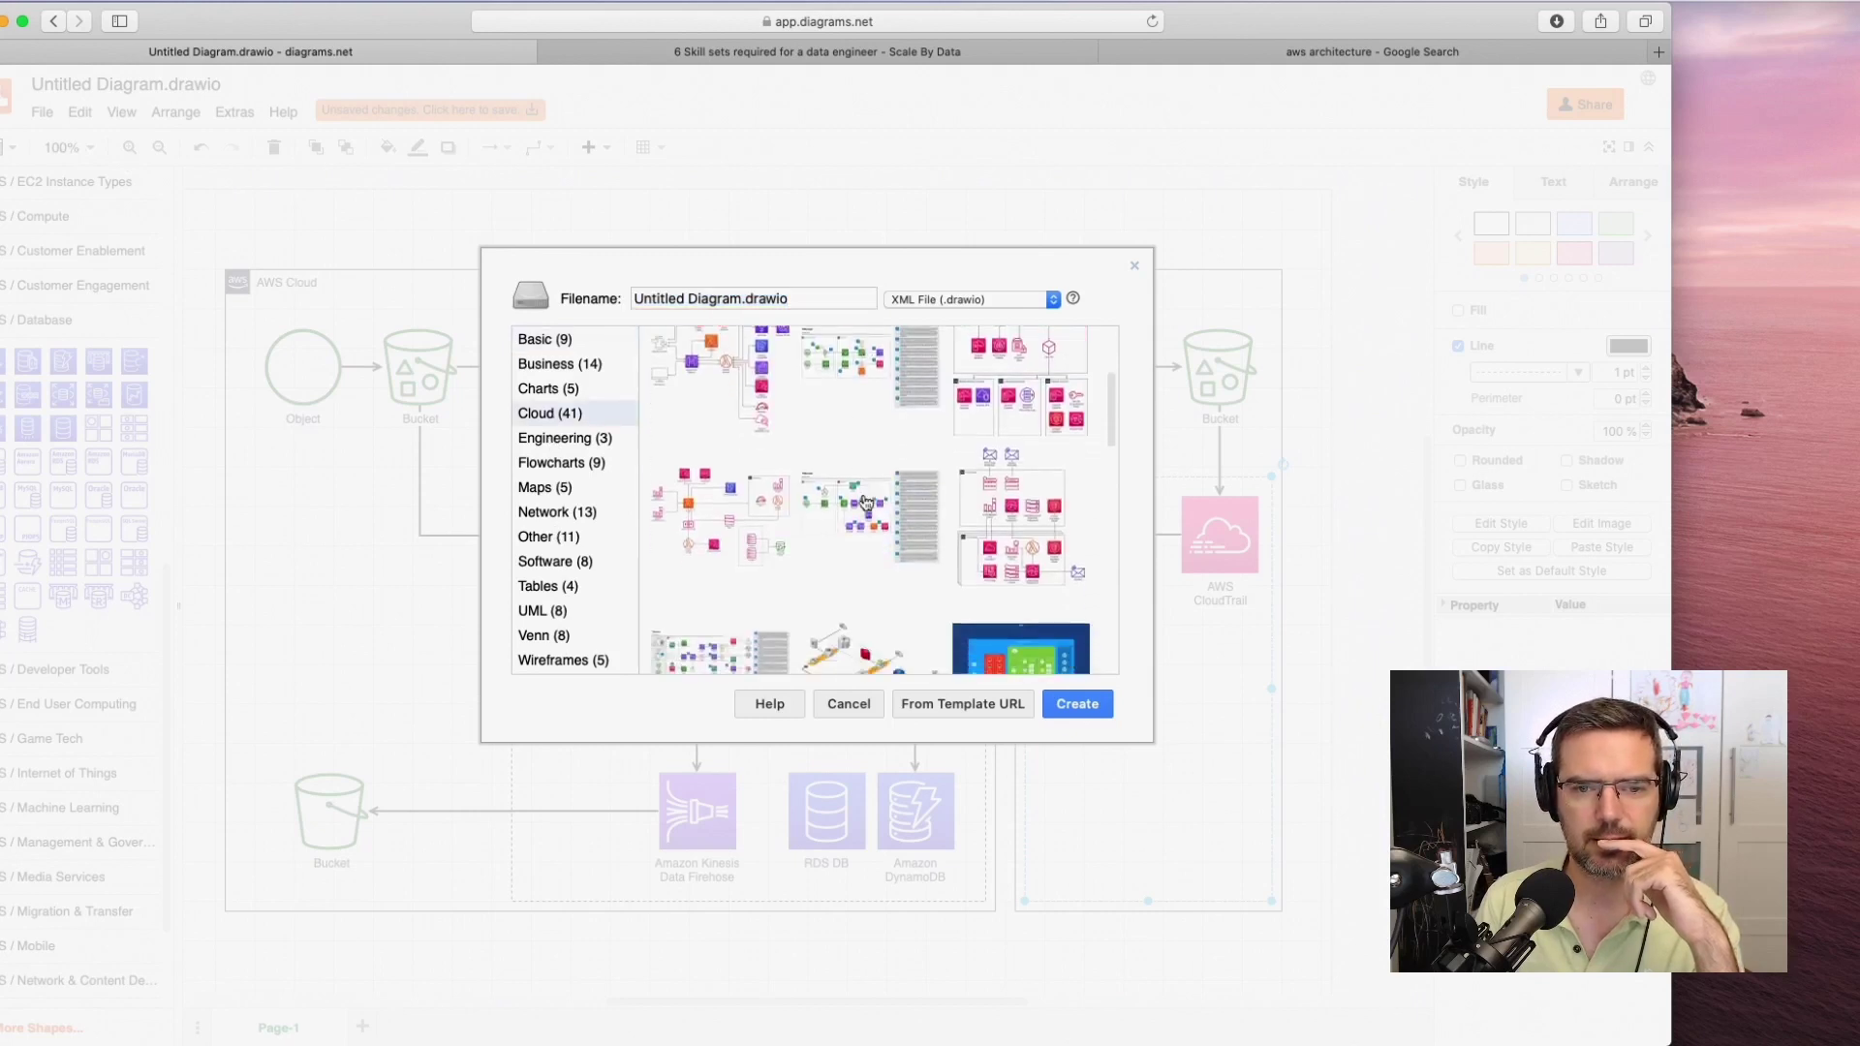
{"action": "scroll", "coordinate": [865, 523], "scroll_direction": "down", "scroll_amount": 3}
{"action": "double_click", "coordinate": [865, 538]}
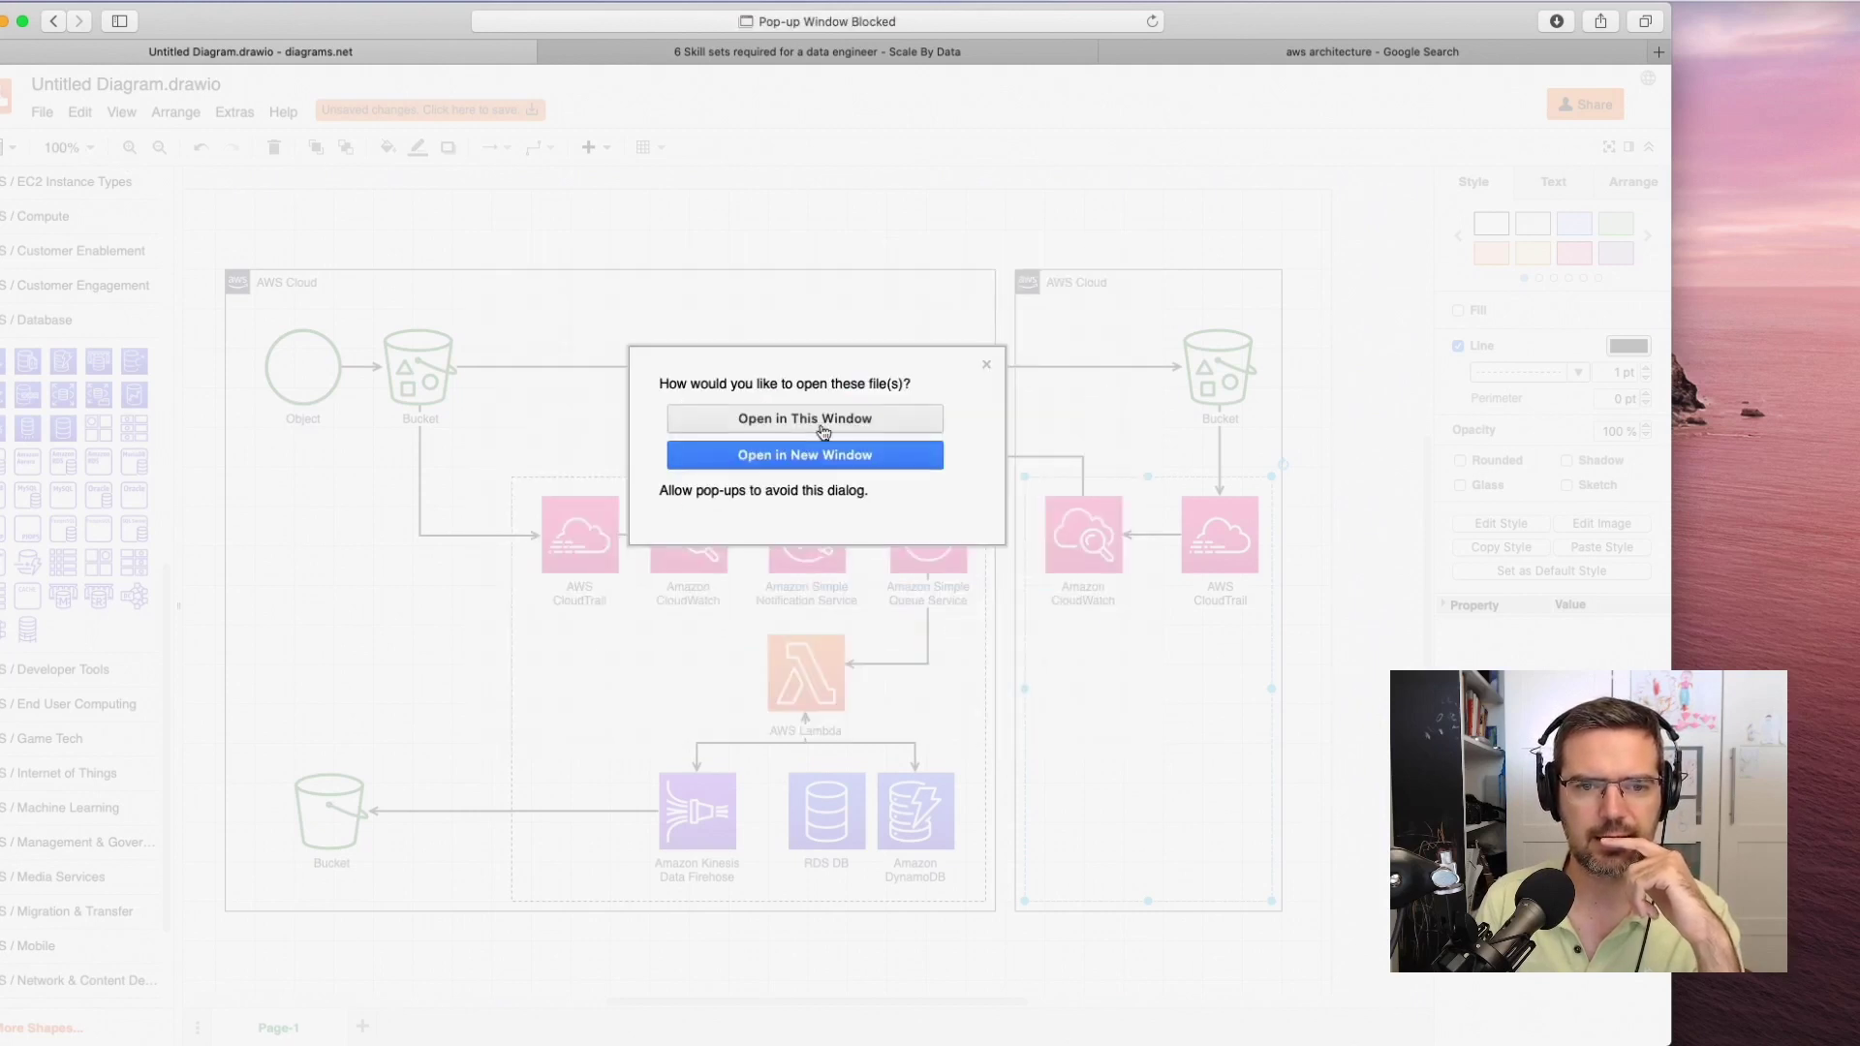
{"action": "left_click", "coordinate": [829, 456]}
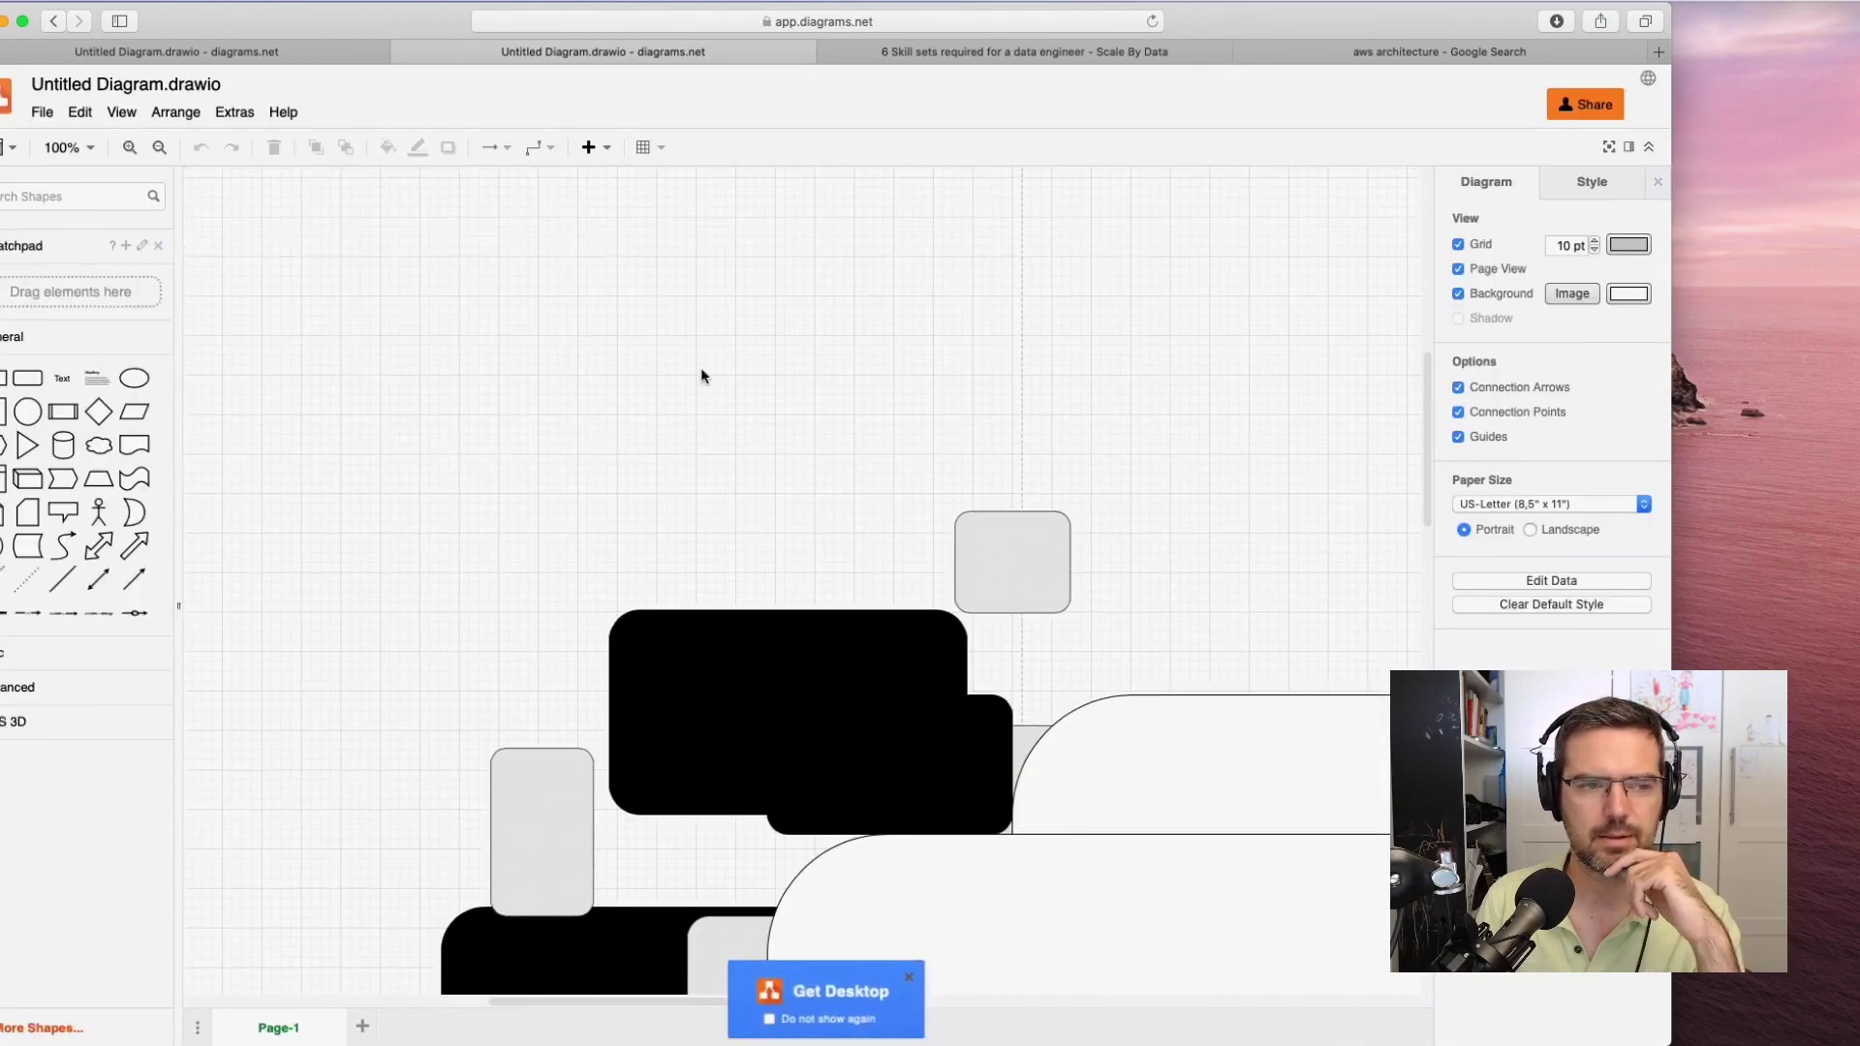
Zoom out to view the whole new diagram, check the AWS tab, then return.
{"action": "scroll", "coordinate": [751, 352], "scroll_direction": "right", "scroll_amount": 5}
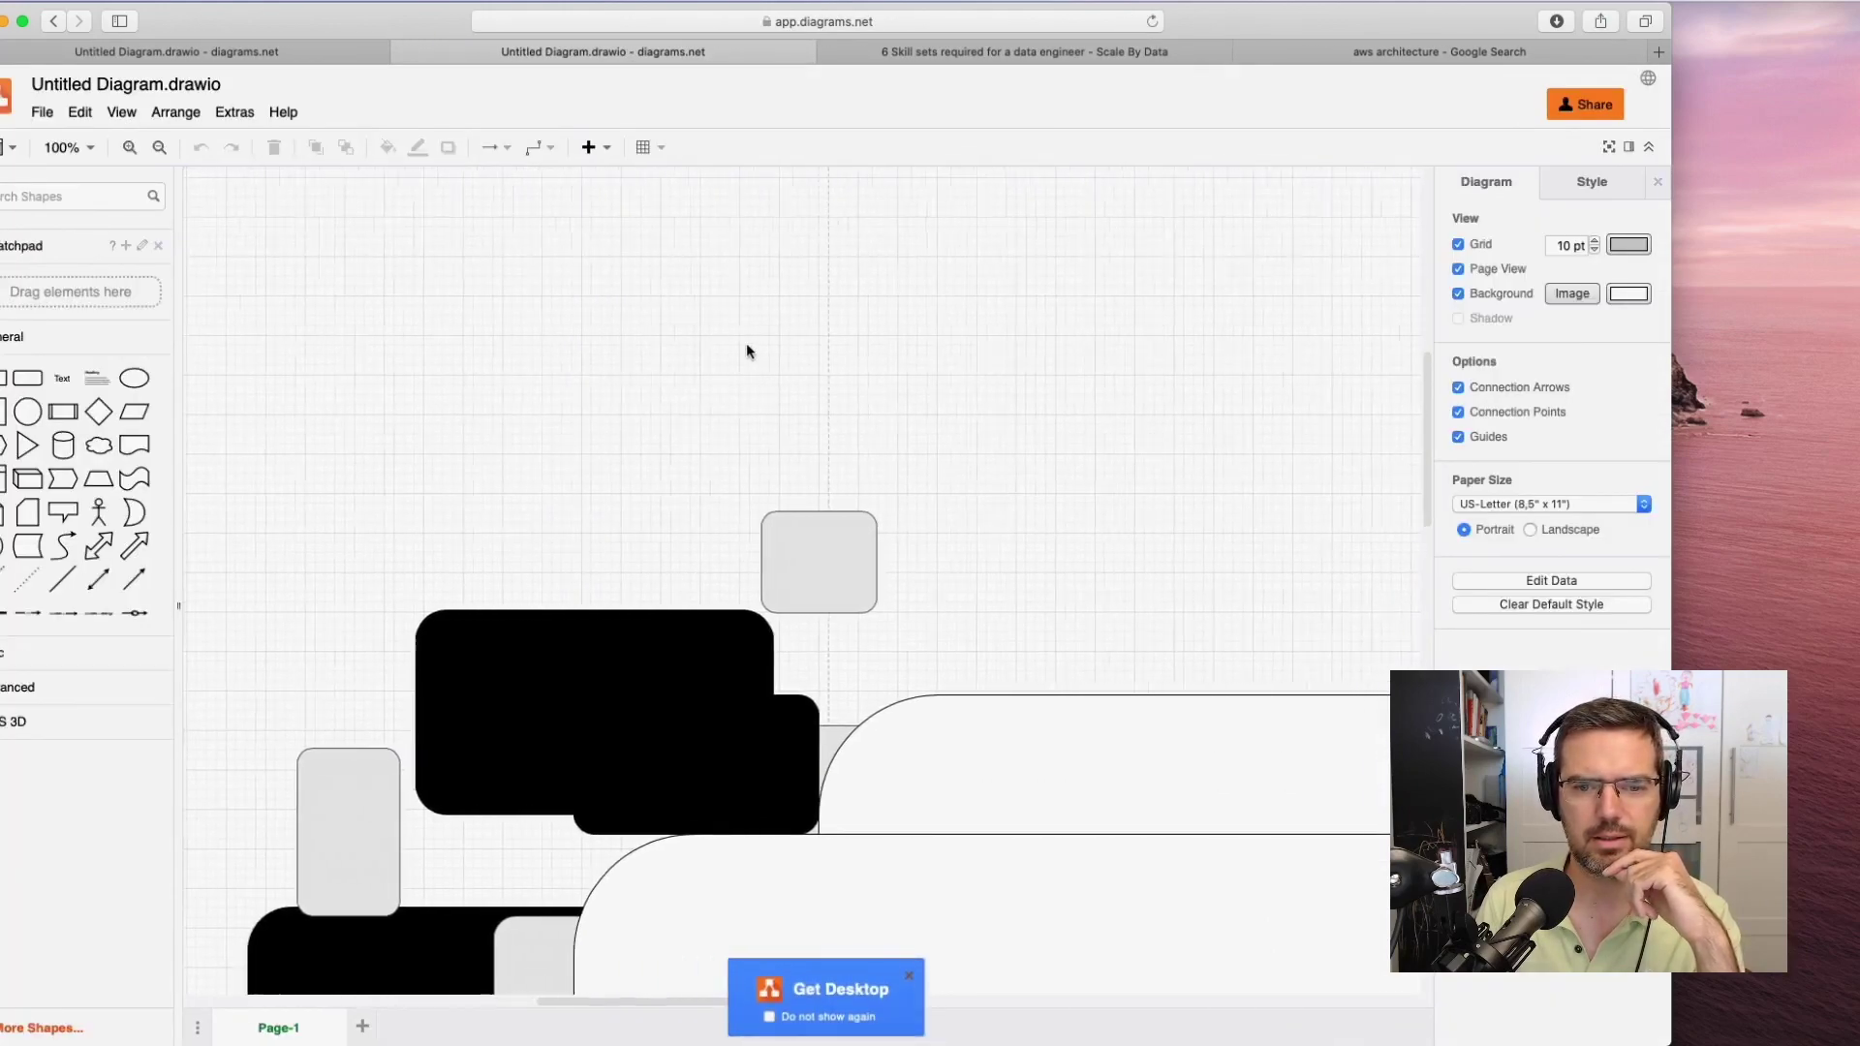
{"action": "scroll", "coordinate": [746, 343], "scroll_direction": "down", "scroll_amount": 10}
{"action": "scroll", "coordinate": [743, 345], "scroll_direction": "right", "scroll_amount": 5}
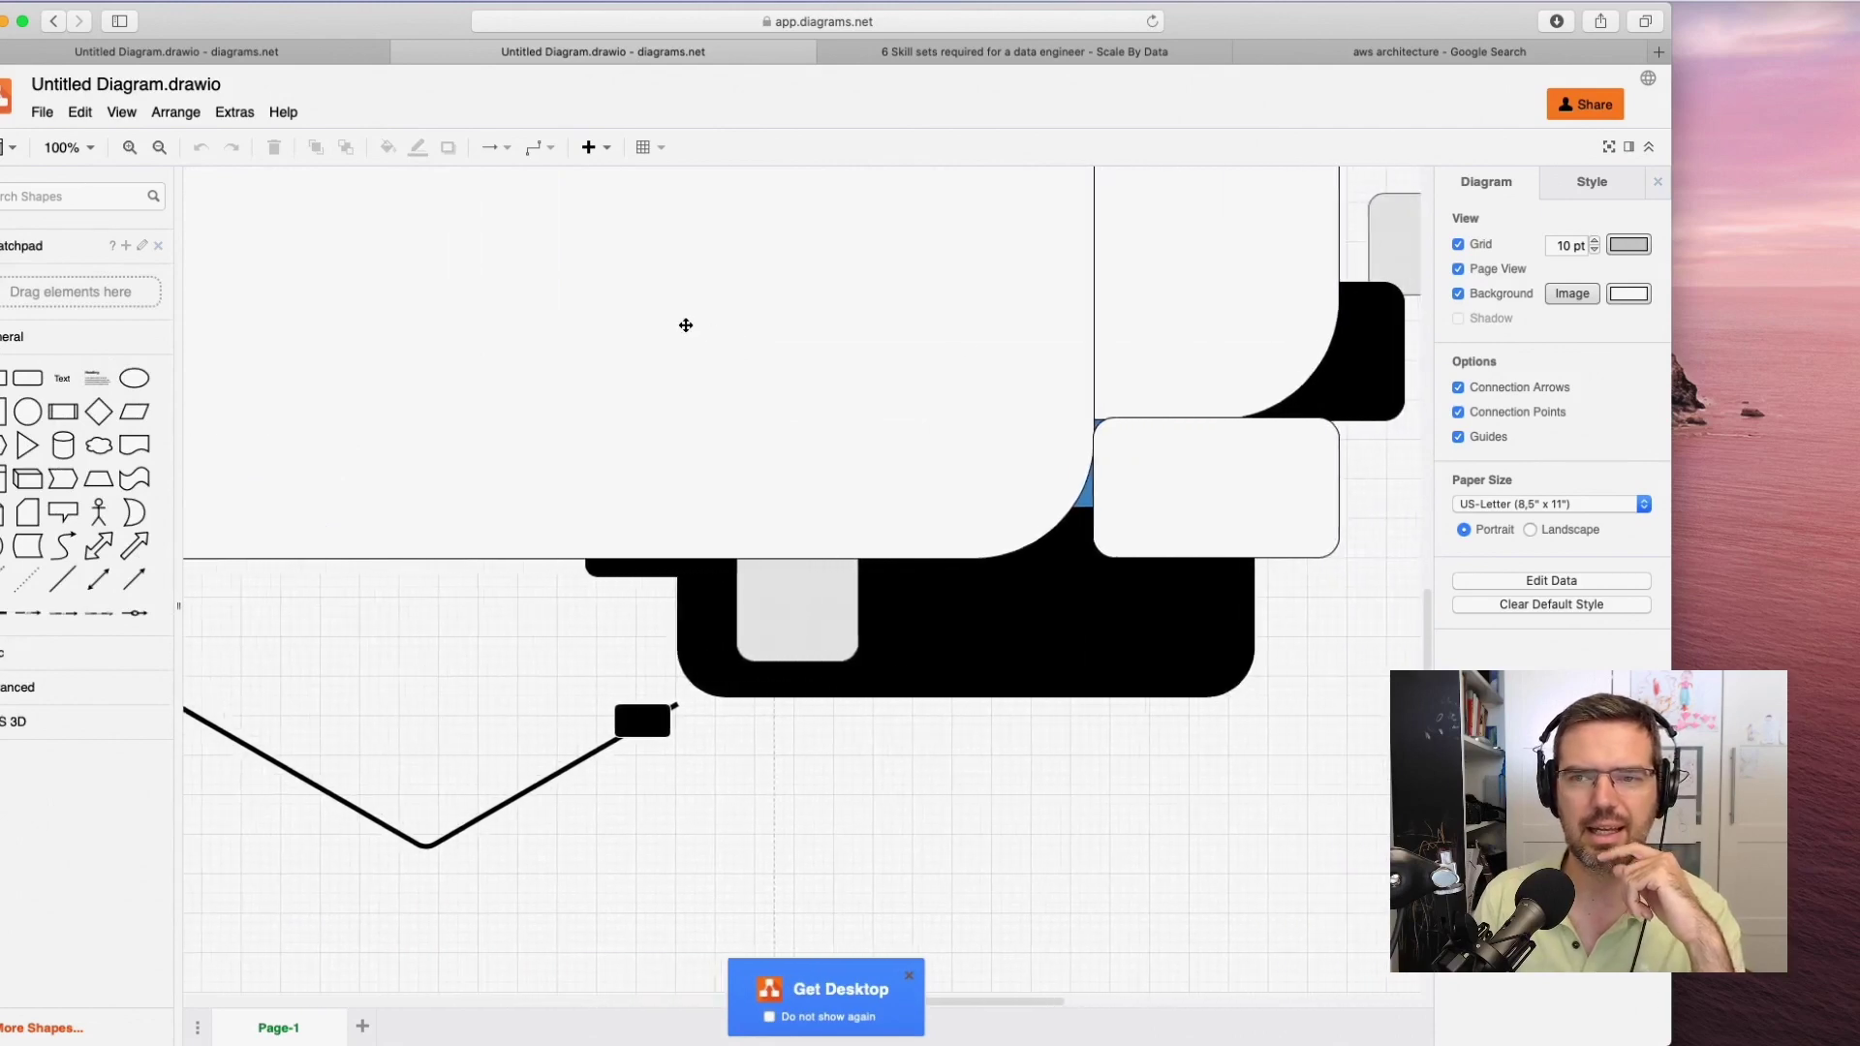
{"action": "scroll", "coordinate": [1059, 348], "scroll_direction": "up", "scroll_amount": 5}
{"action": "scroll", "coordinate": [1058, 356], "scroll_direction": "up", "scroll_amount": 2}
{"action": "scroll", "coordinate": [1027, 349], "scroll_direction": "left", "scroll_amount": 2}
{"action": "left_click", "coordinate": [160, 147]}
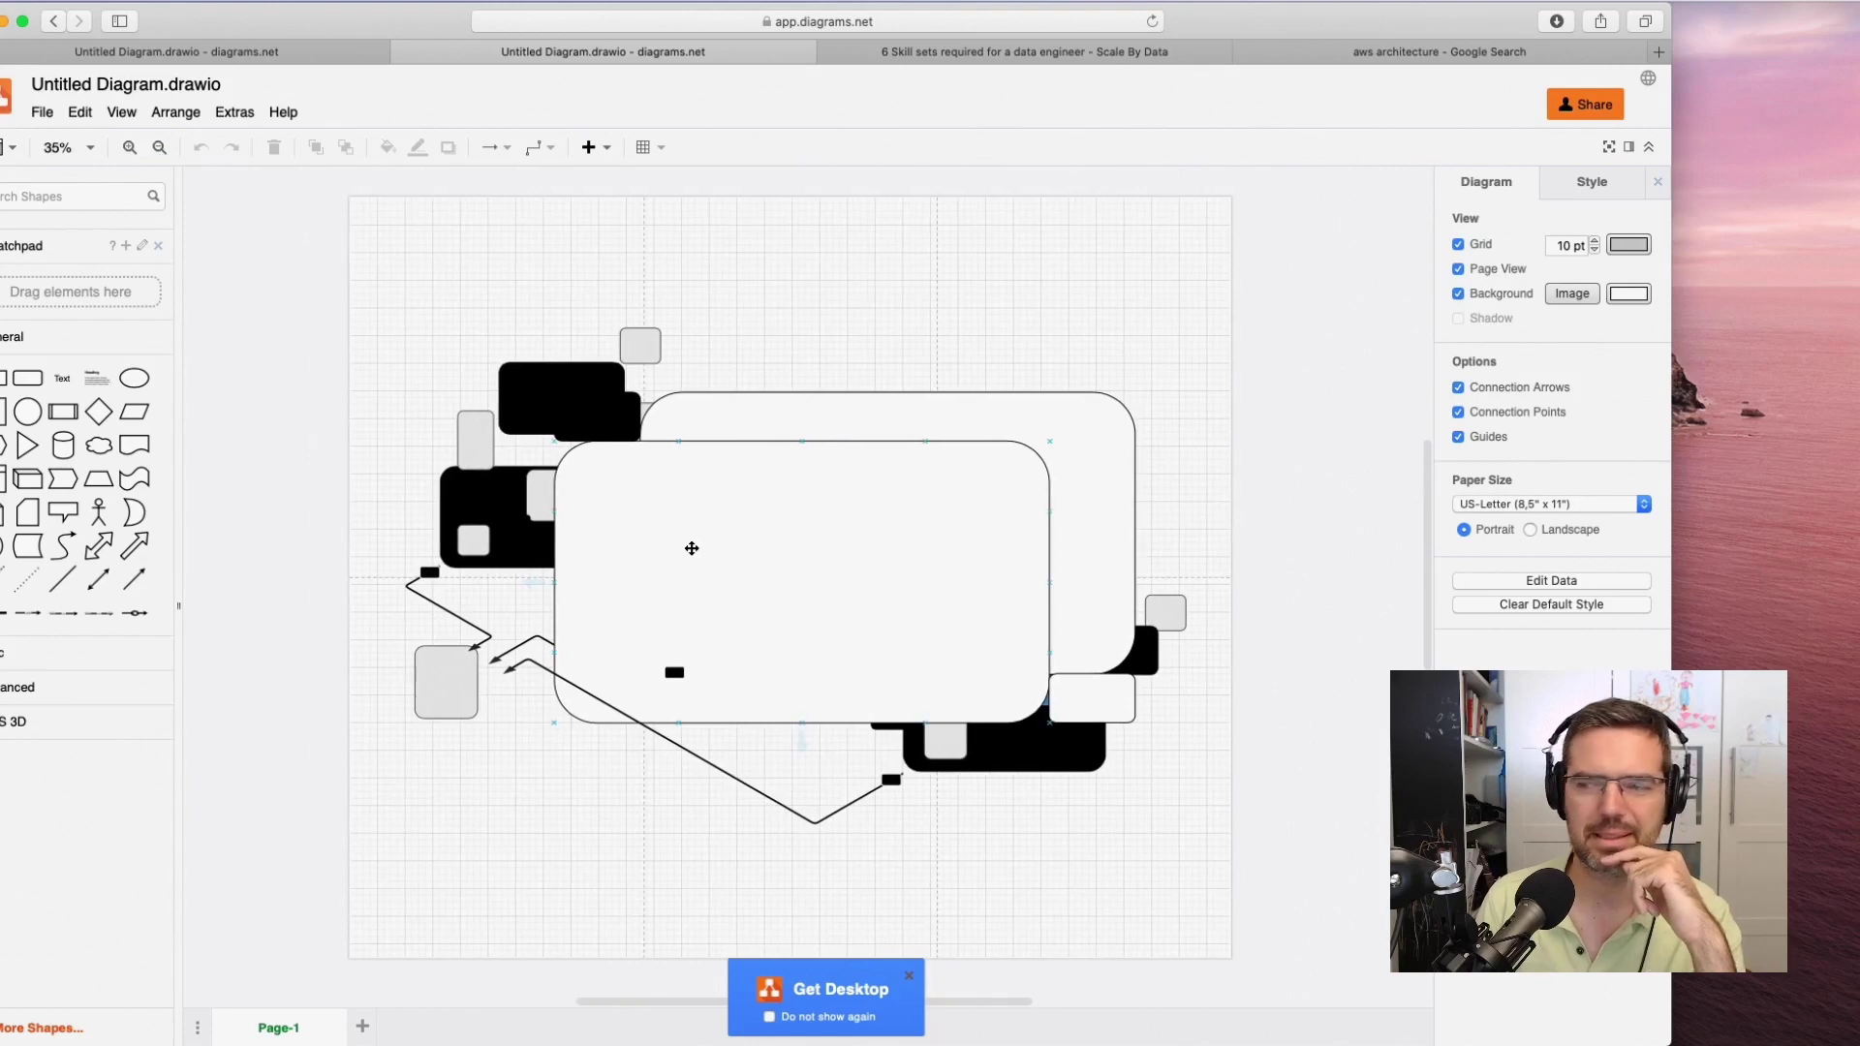
{"action": "scroll", "coordinate": [652, 540], "scroll_direction": "down", "scroll_amount": 1}
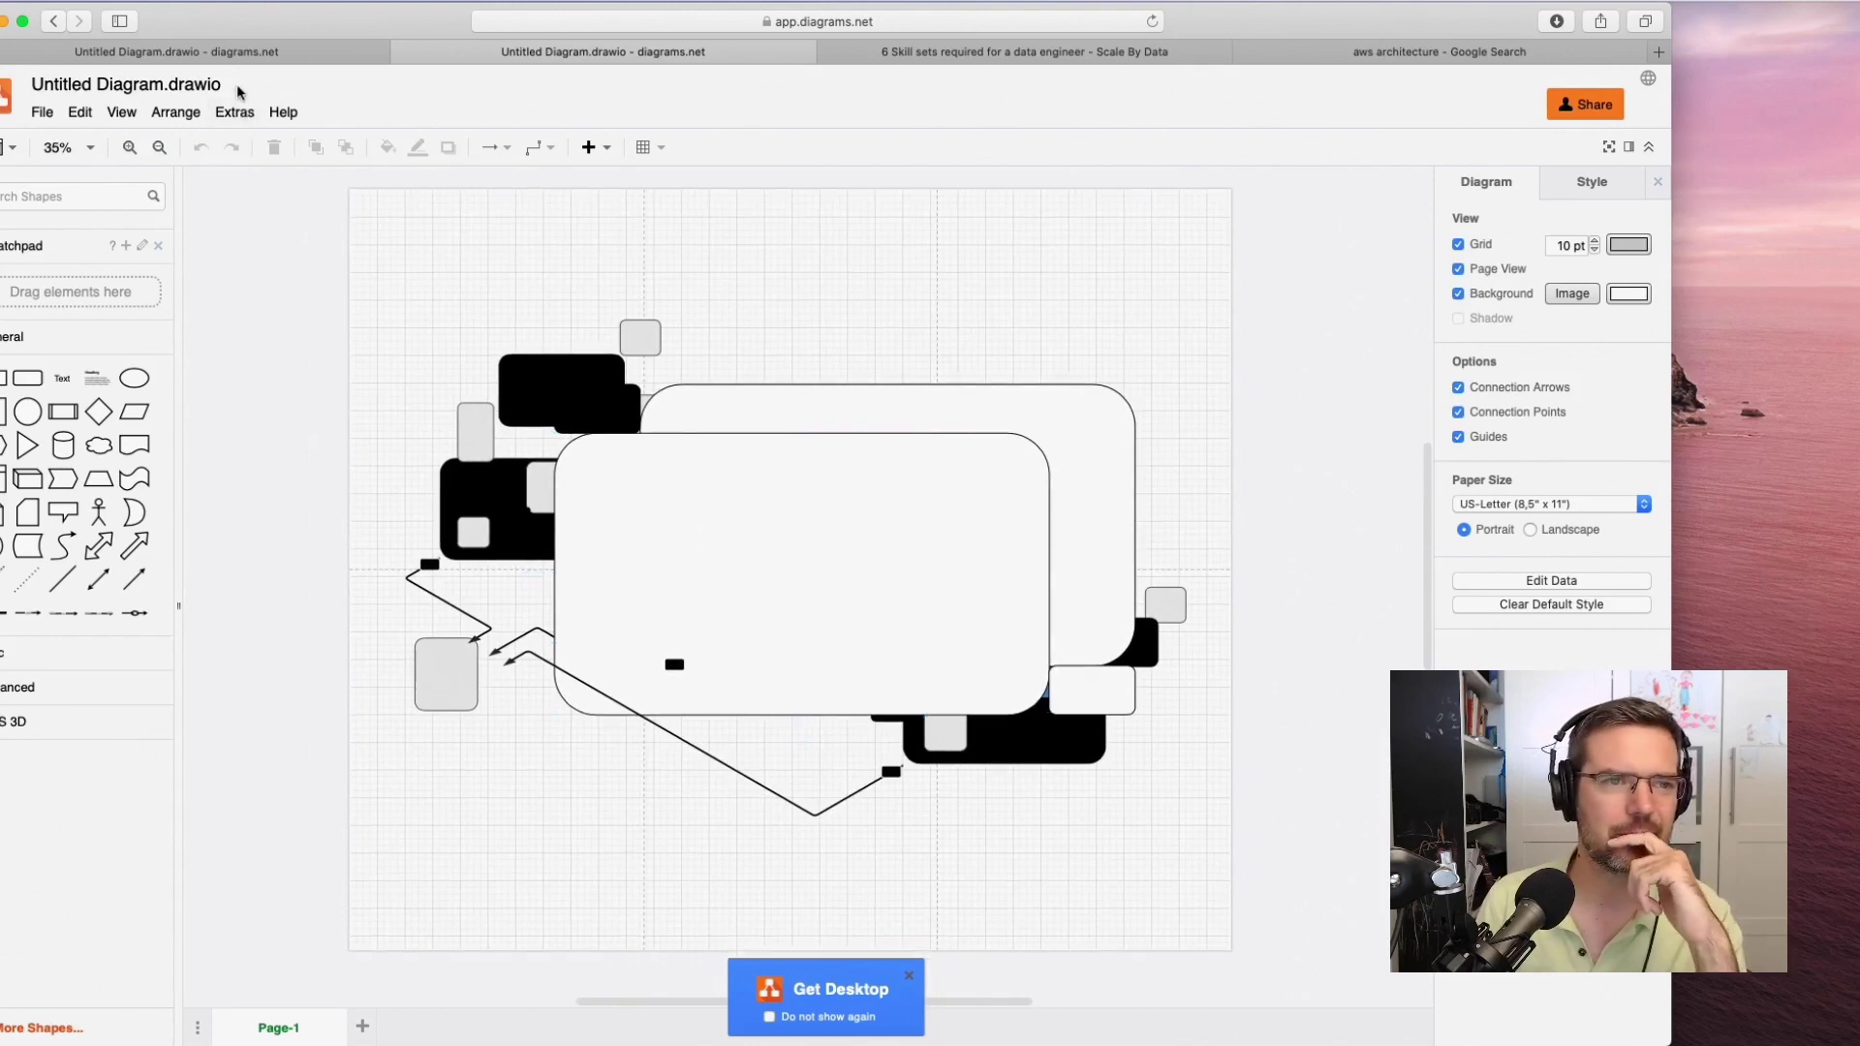
{"action": "left_click", "coordinate": [245, 54]}
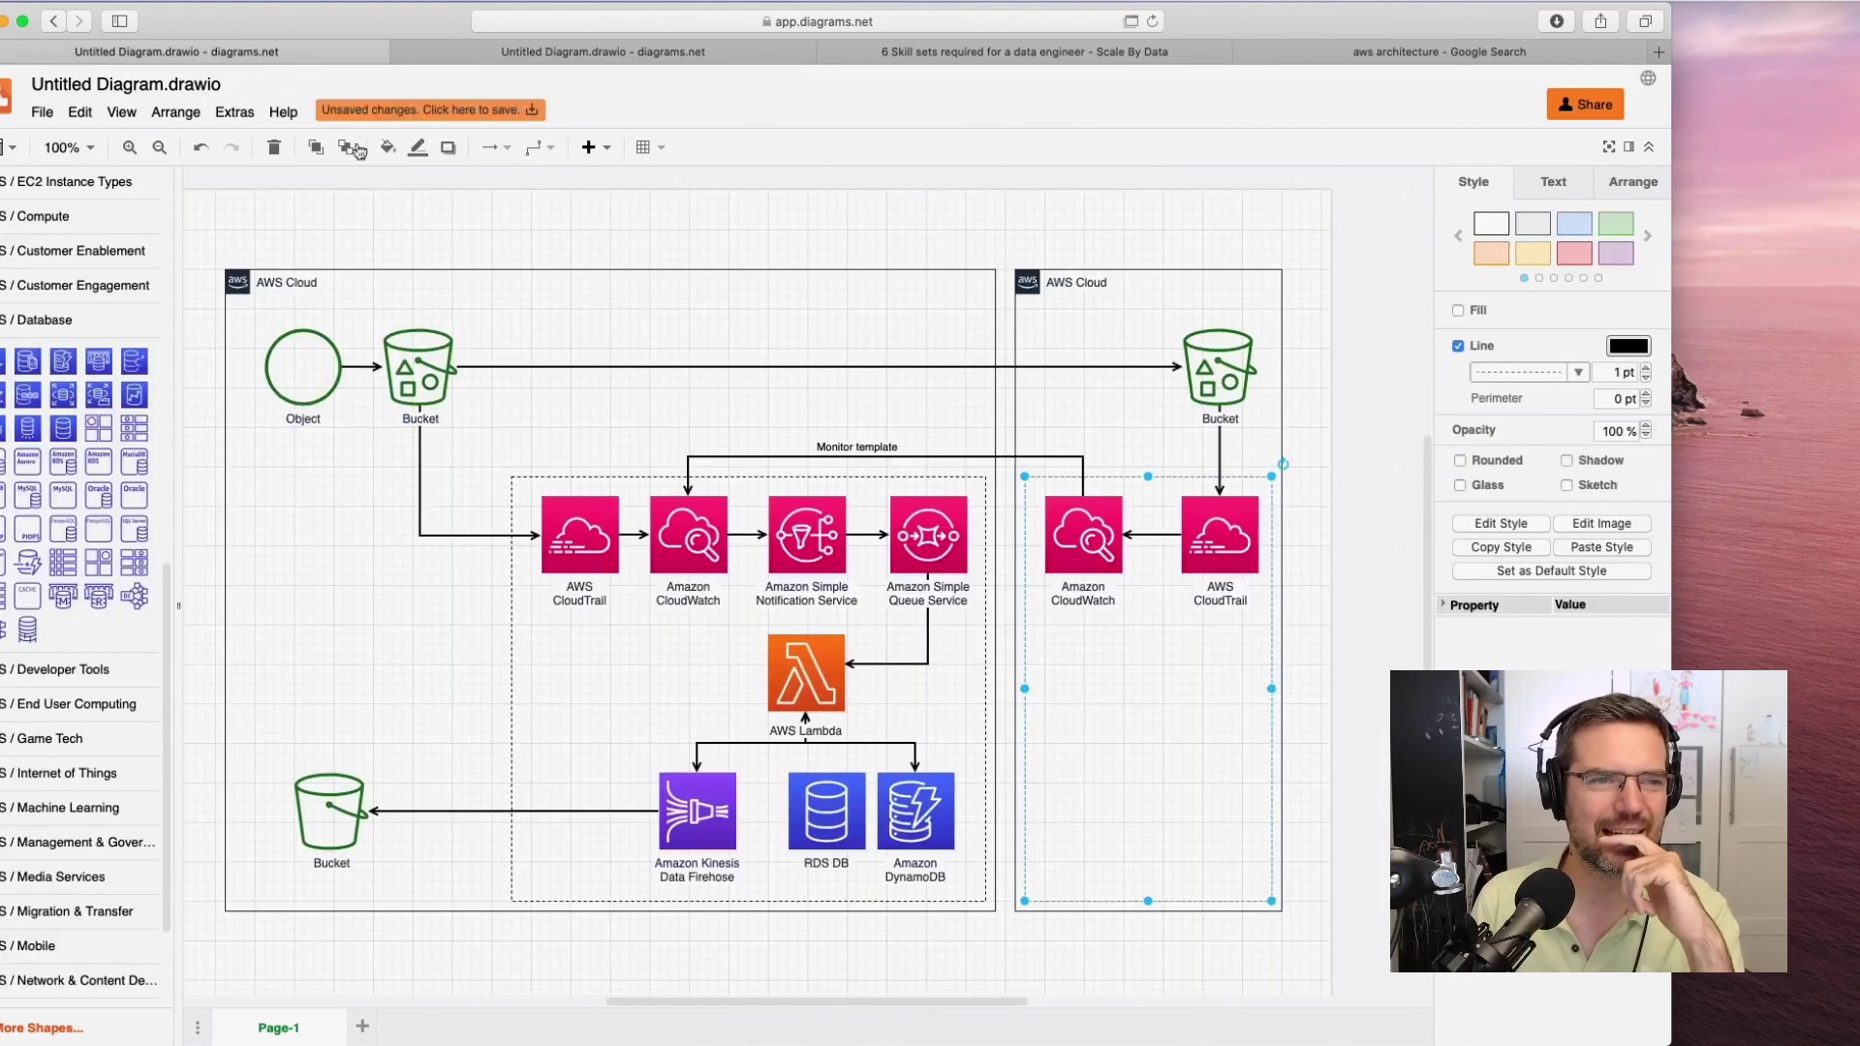
{"action": "key", "text": "ctrl+Tab"}
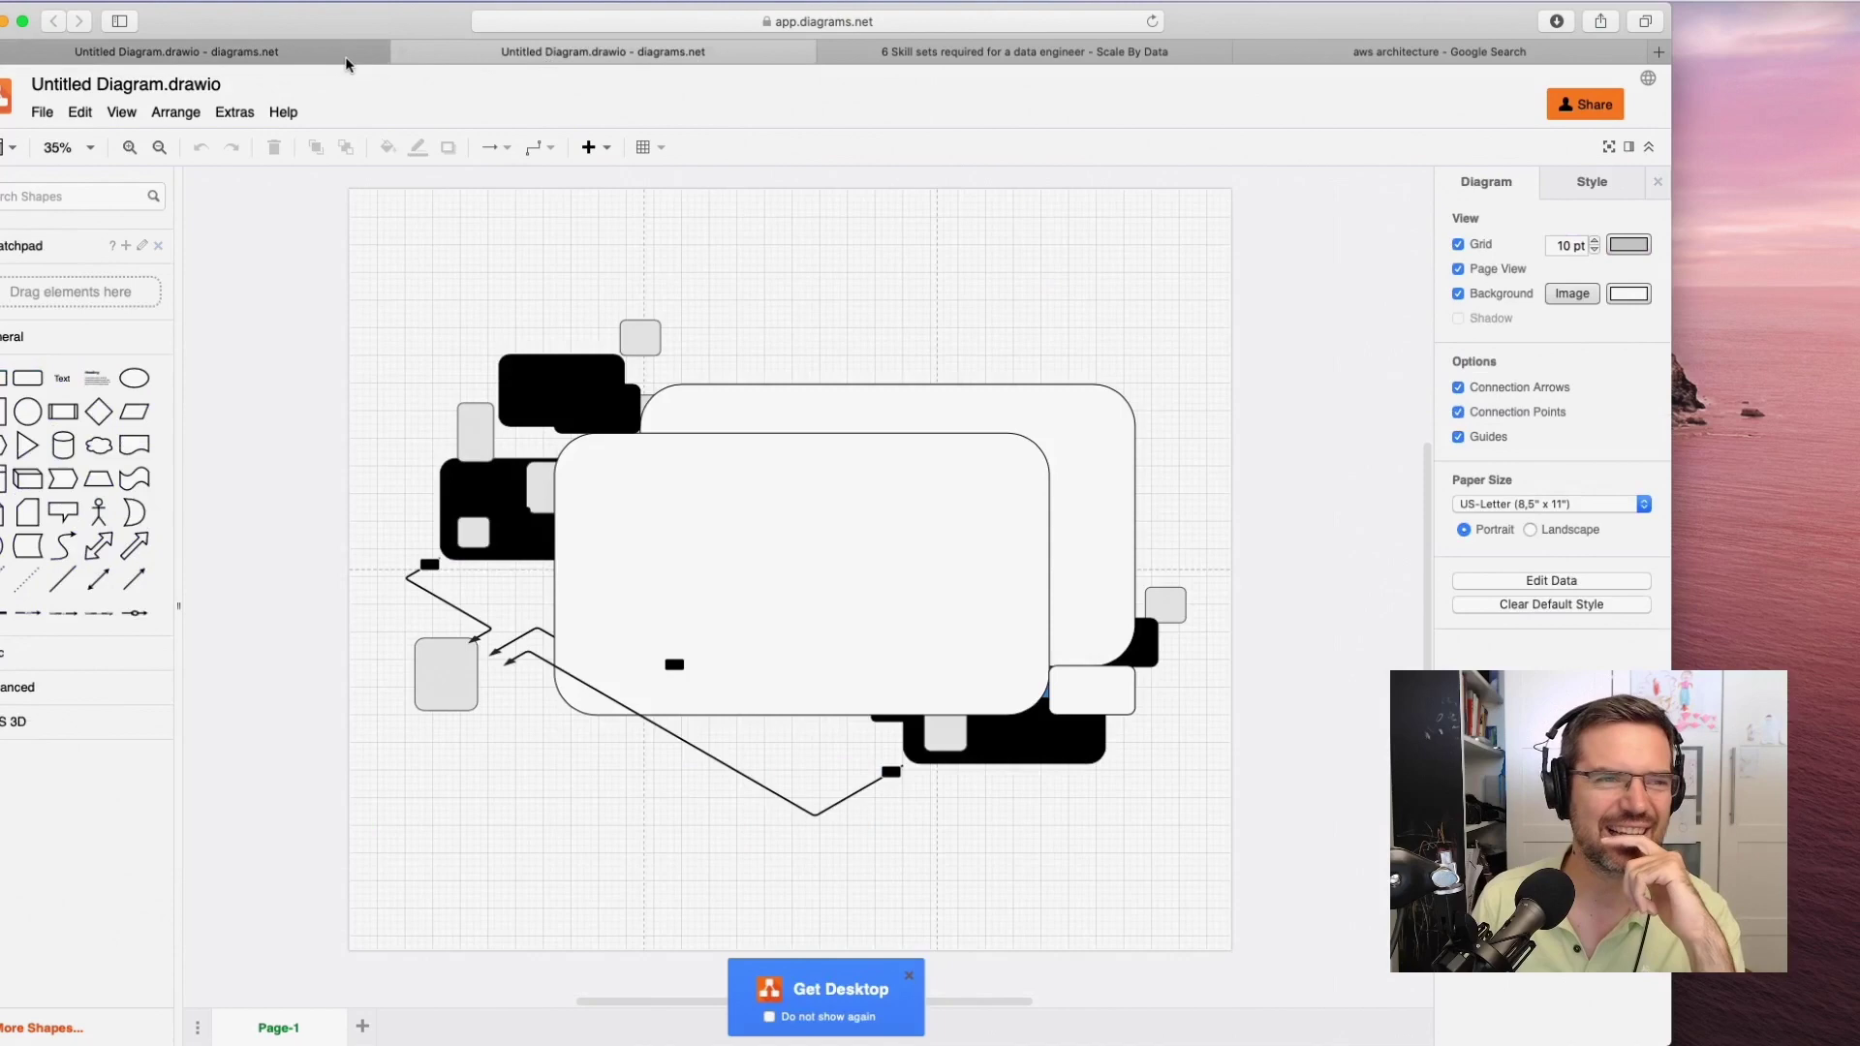
Create a diagram from the Azure cloud template with load balancers, Active Directory and Office 365 in a new tab.
{"action": "left_click", "coordinate": [43, 114]}
{"action": "left_click", "coordinate": [61, 142]}
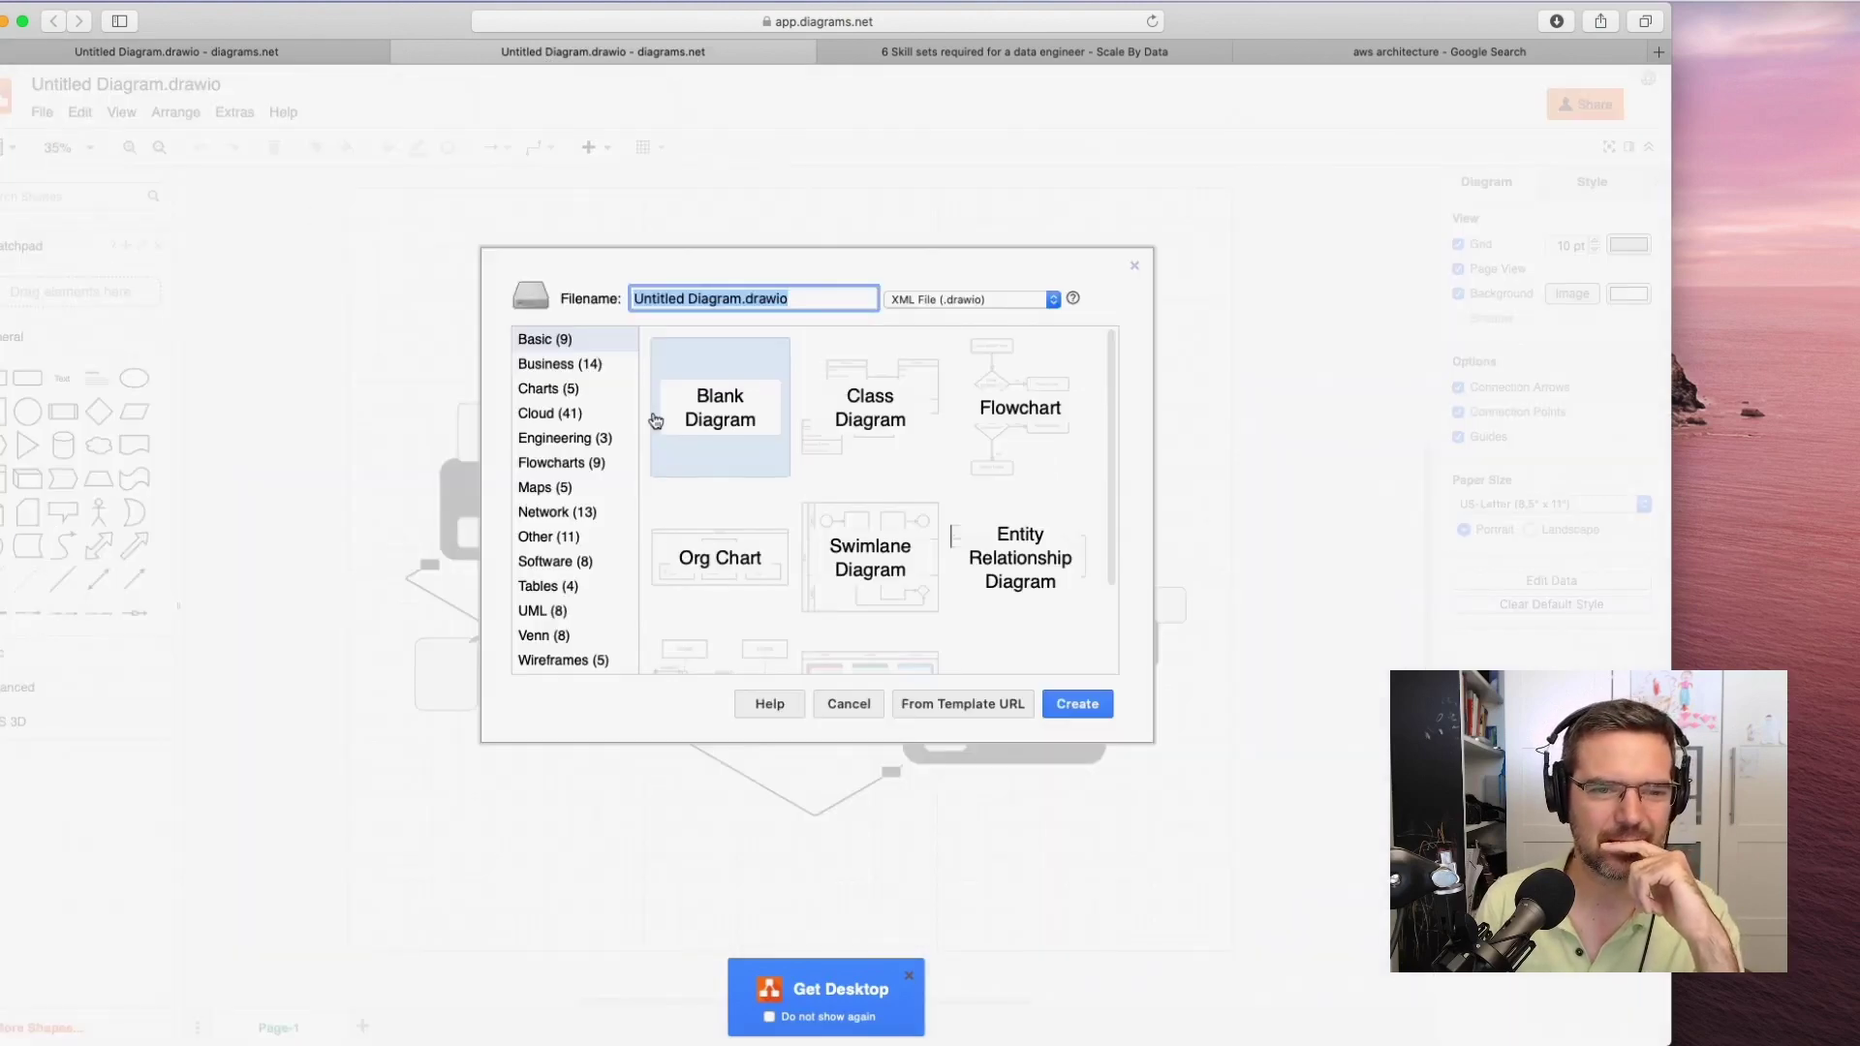
{"action": "left_click", "coordinate": [560, 418]}
{"action": "scroll", "coordinate": [929, 596], "scroll_direction": "down", "scroll_amount": 5}
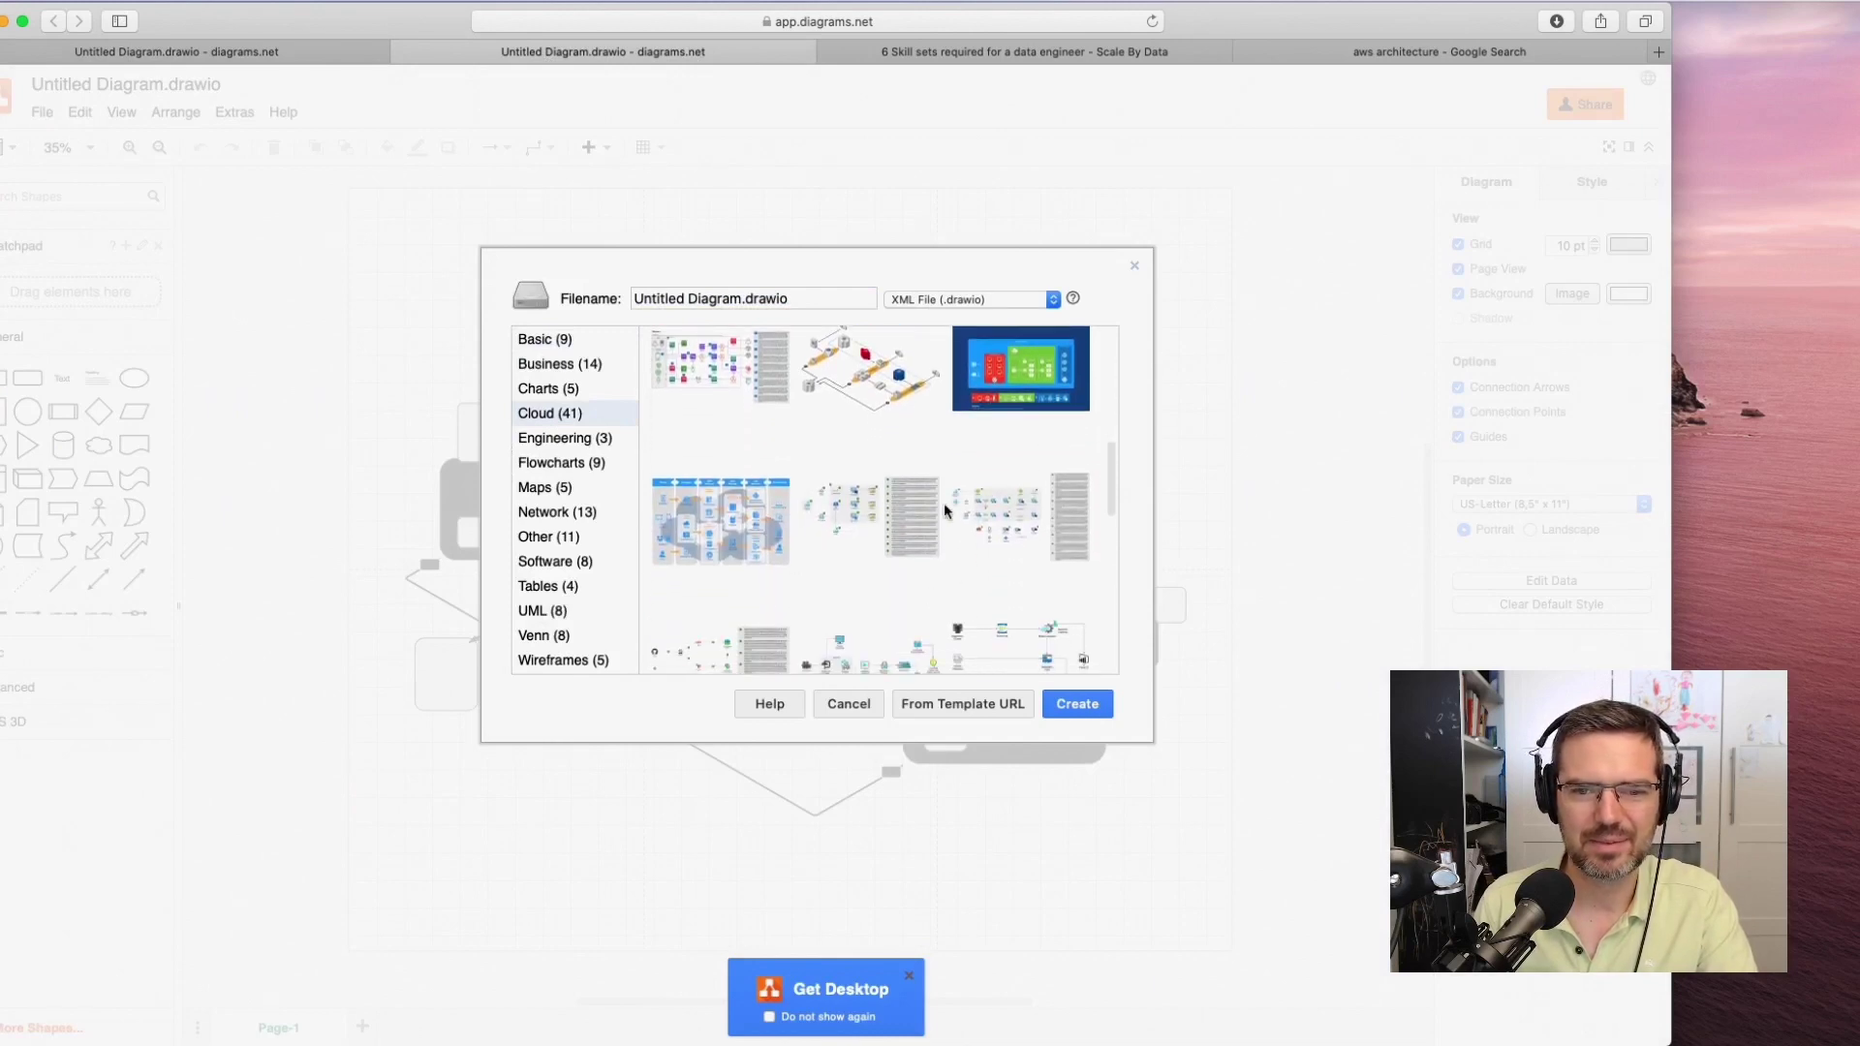
{"action": "double_click", "coordinate": [1001, 509]}
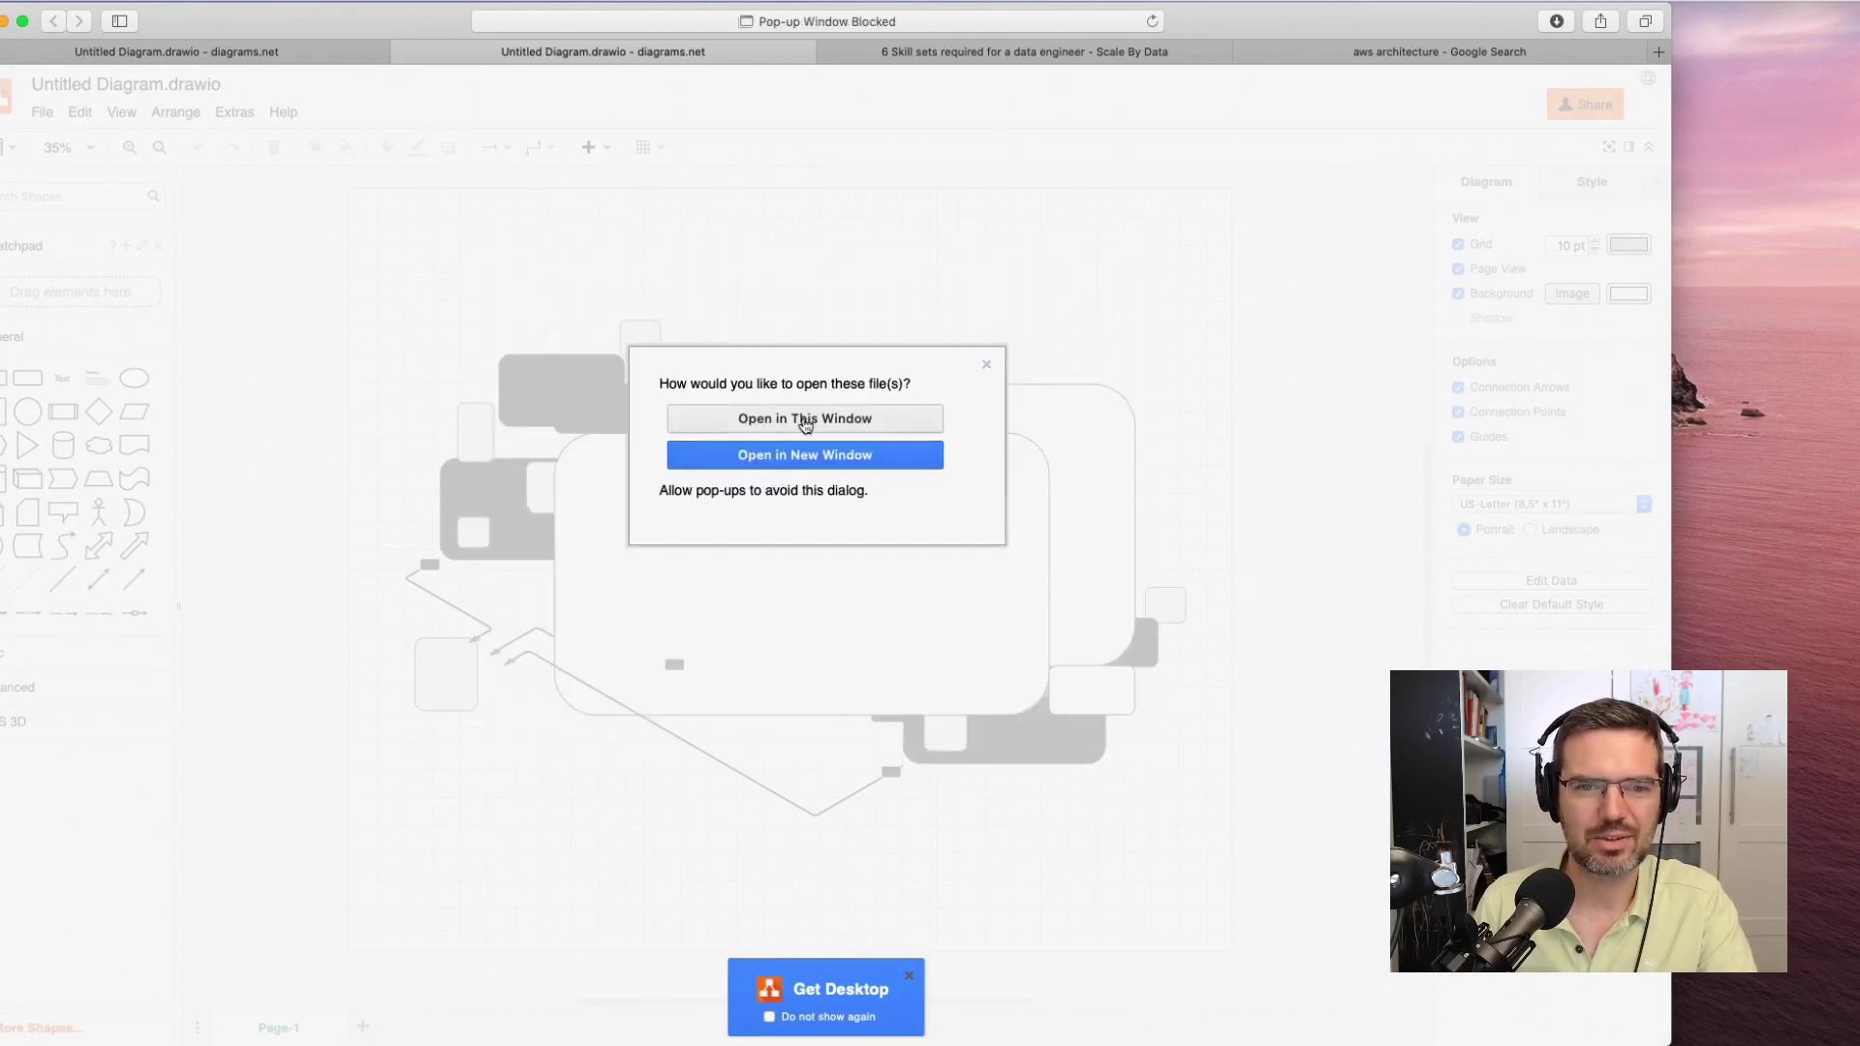
{"action": "left_click", "coordinate": [808, 455]}
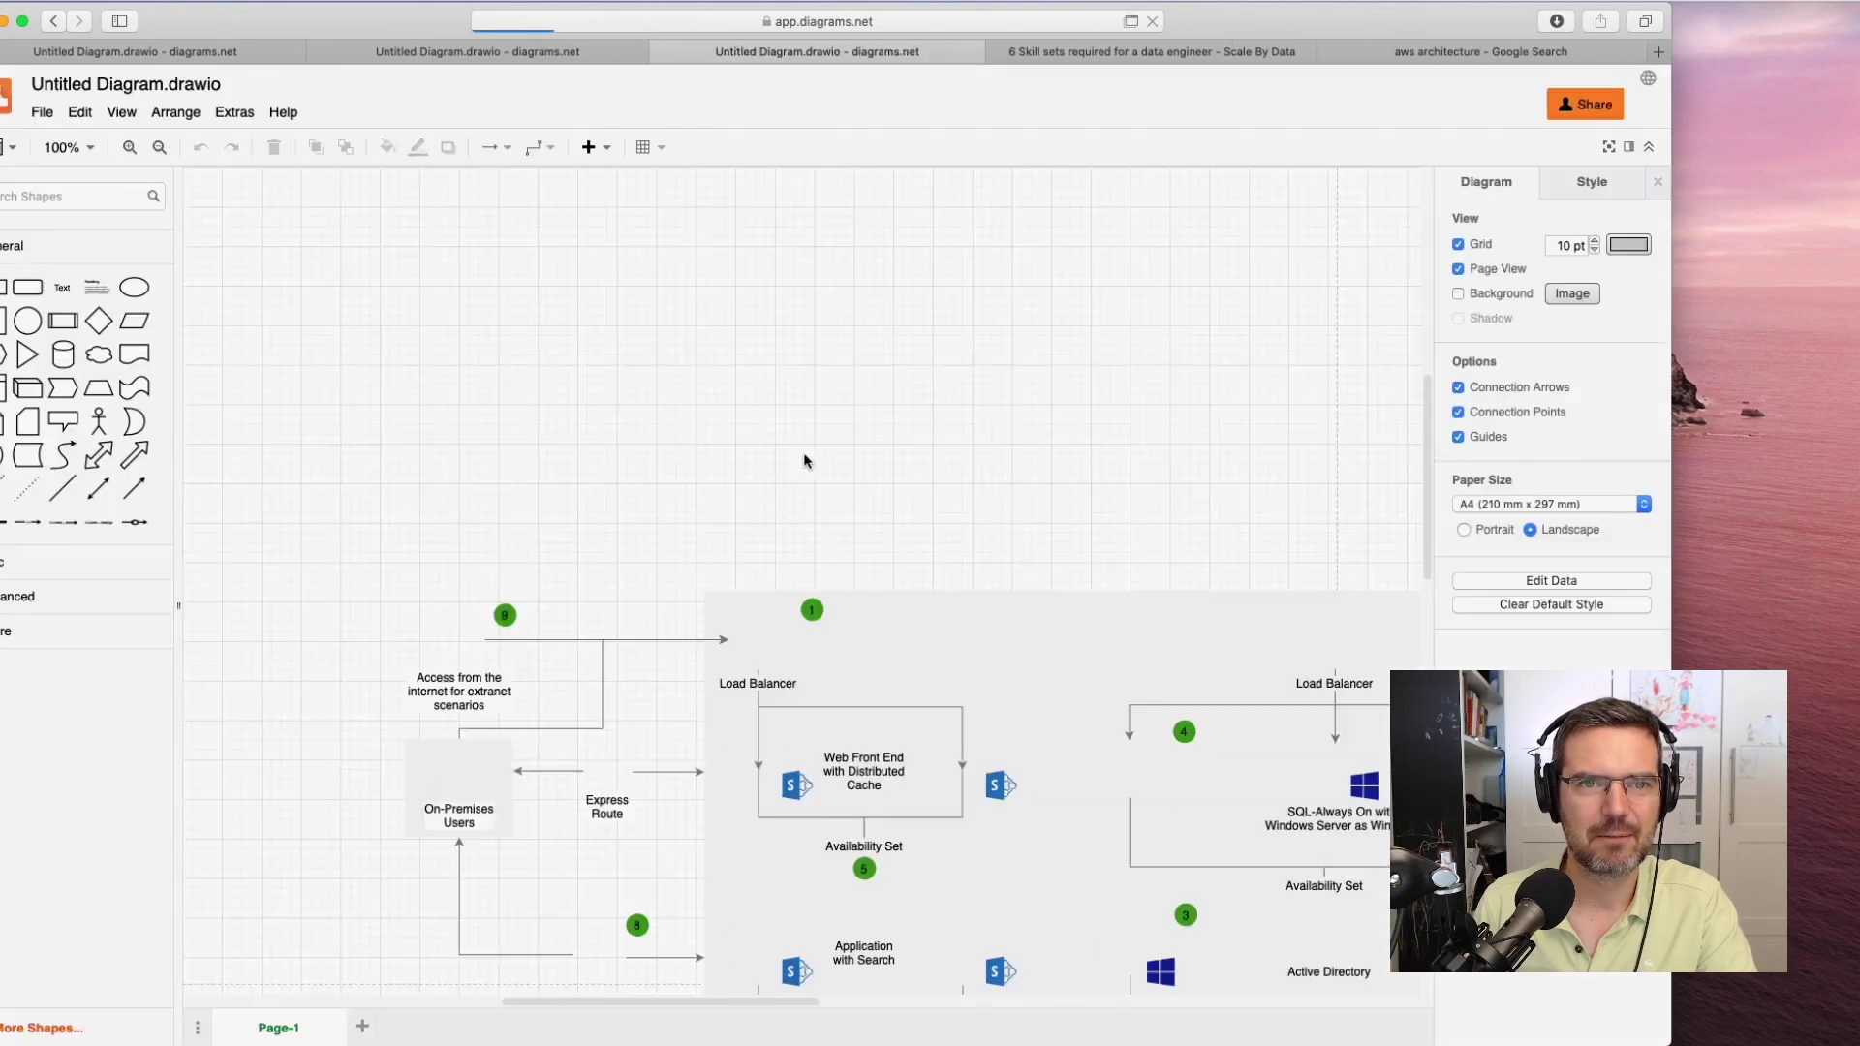
{"action": "scroll", "coordinate": [859, 418], "scroll_direction": "down", "scroll_amount": 5}
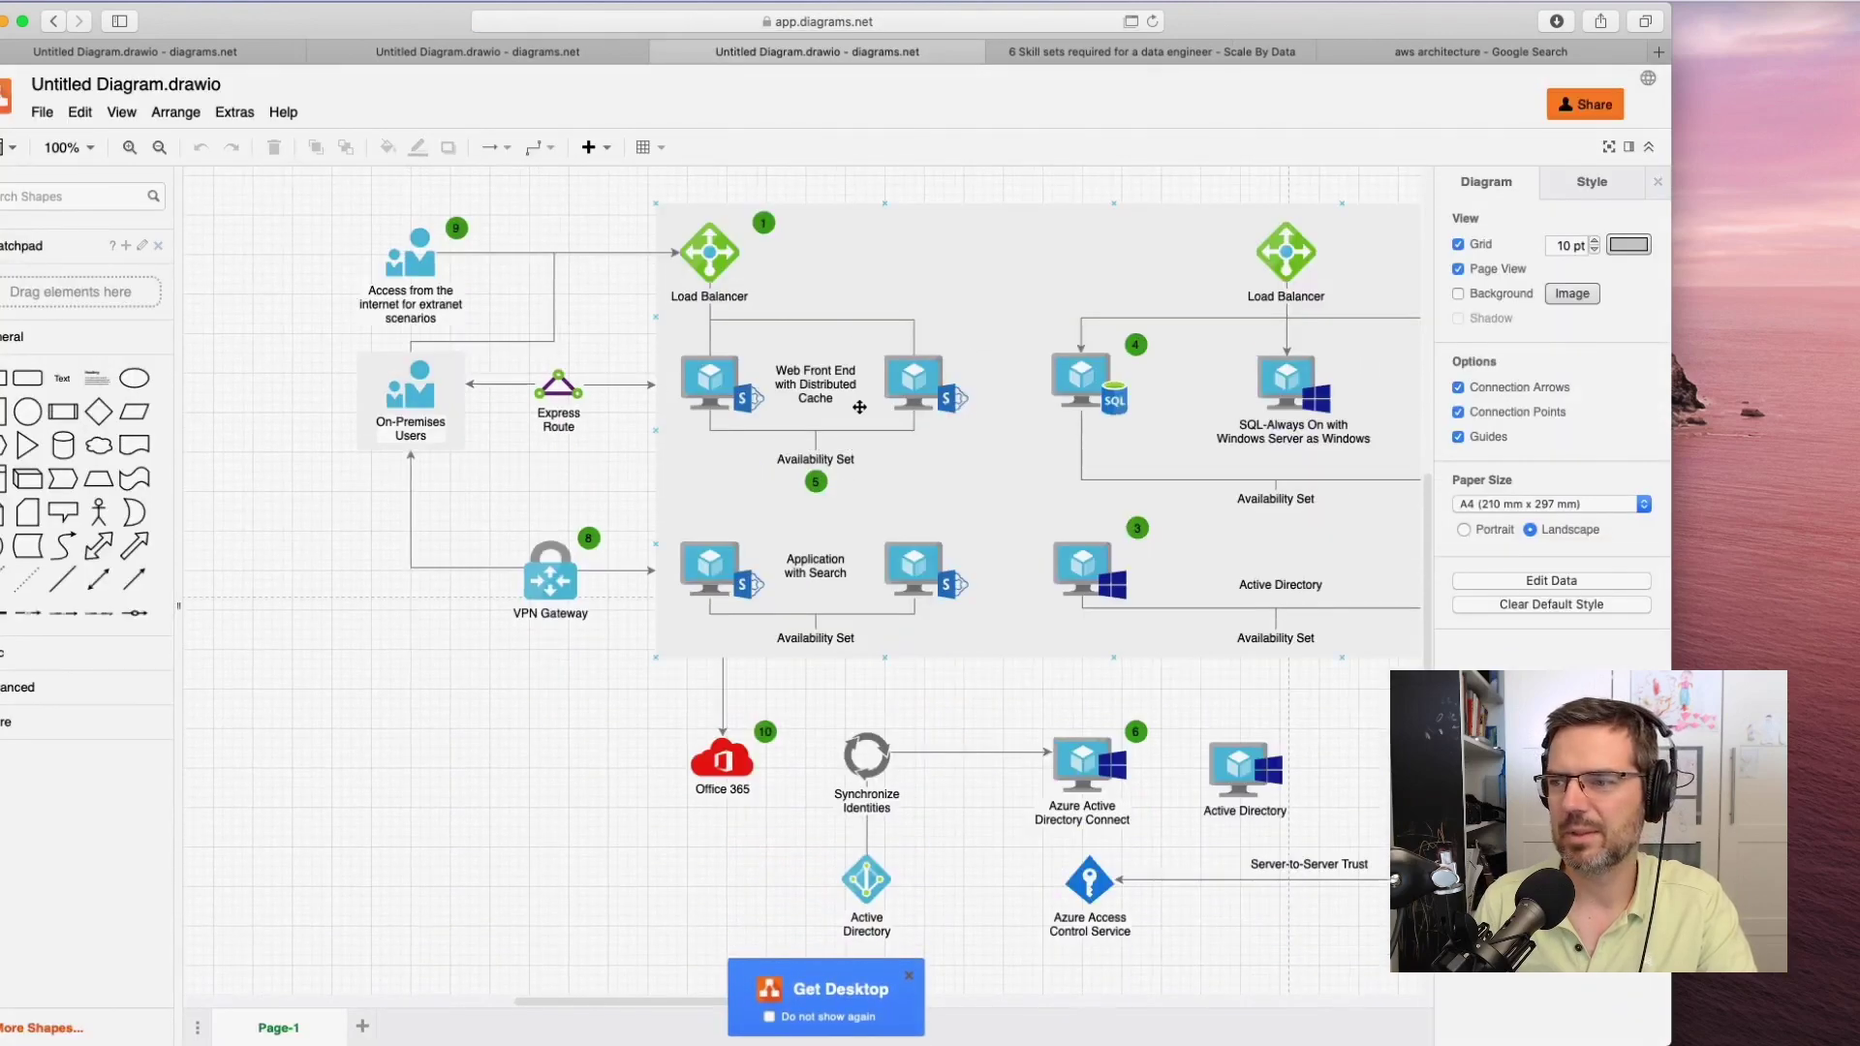
{"action": "scroll", "coordinate": [860, 407], "scroll_direction": "right", "scroll_amount": 3}
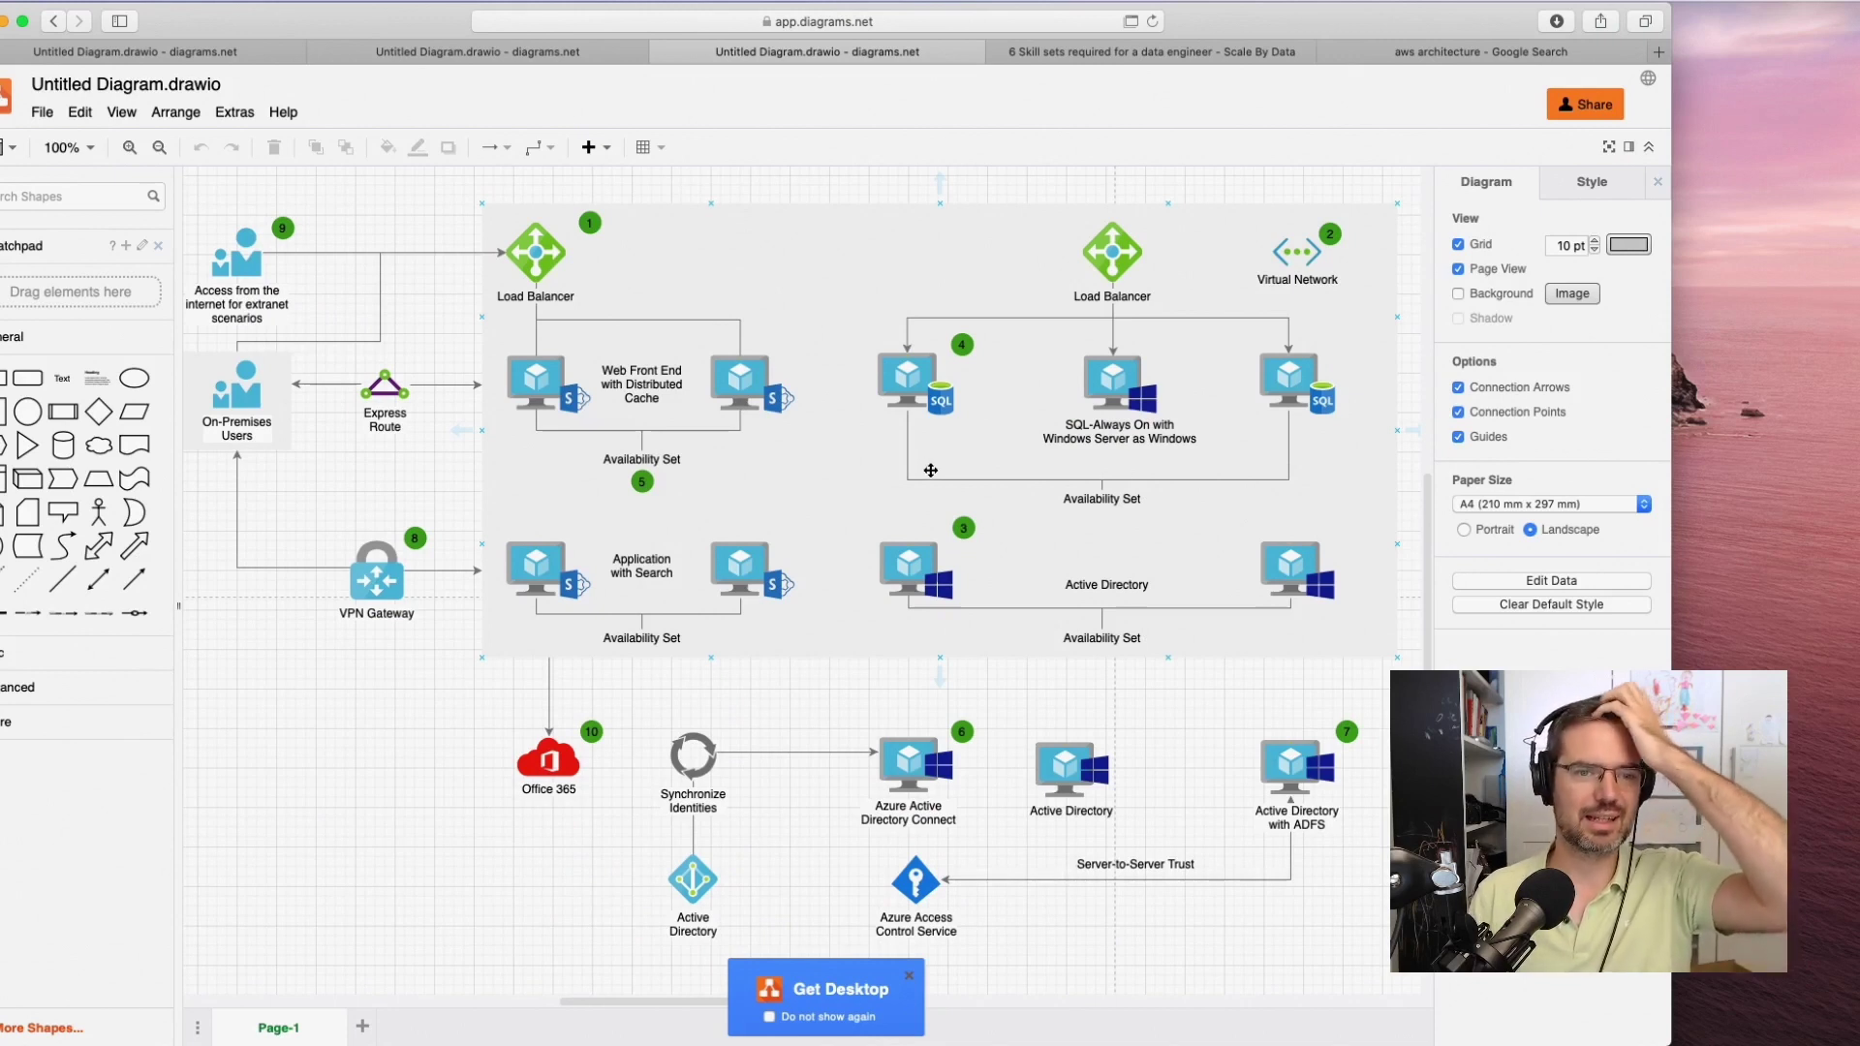
Create a new diagram from the Google Cloud 'LifeSciences > Genomics, Secondary Analysis' template.
{"action": "left_click", "coordinate": [78, 113]}
{"action": "mouse_move", "coordinate": [42, 112]}
{"action": "left_click", "coordinate": [66, 143]}
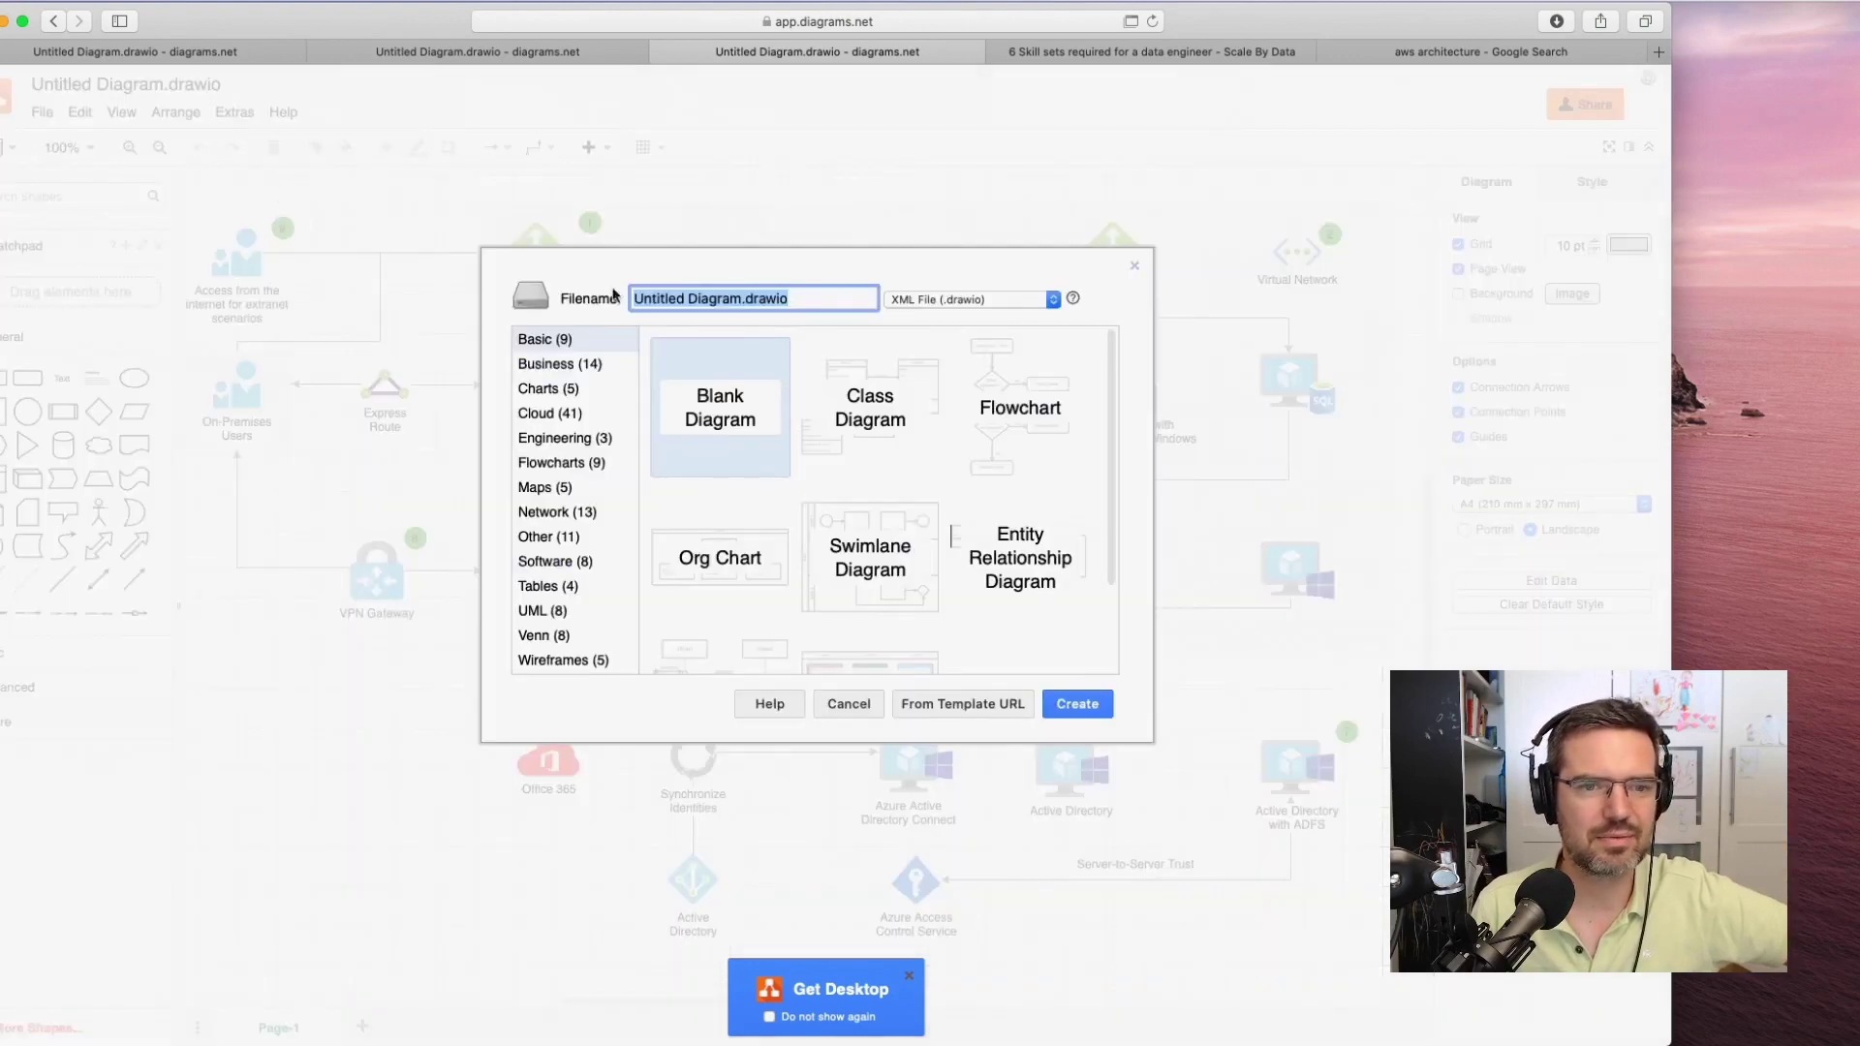
{"action": "left_click", "coordinate": [572, 416]}
{"action": "scroll", "coordinate": [832, 483], "scroll_direction": "down", "scroll_amount": 5}
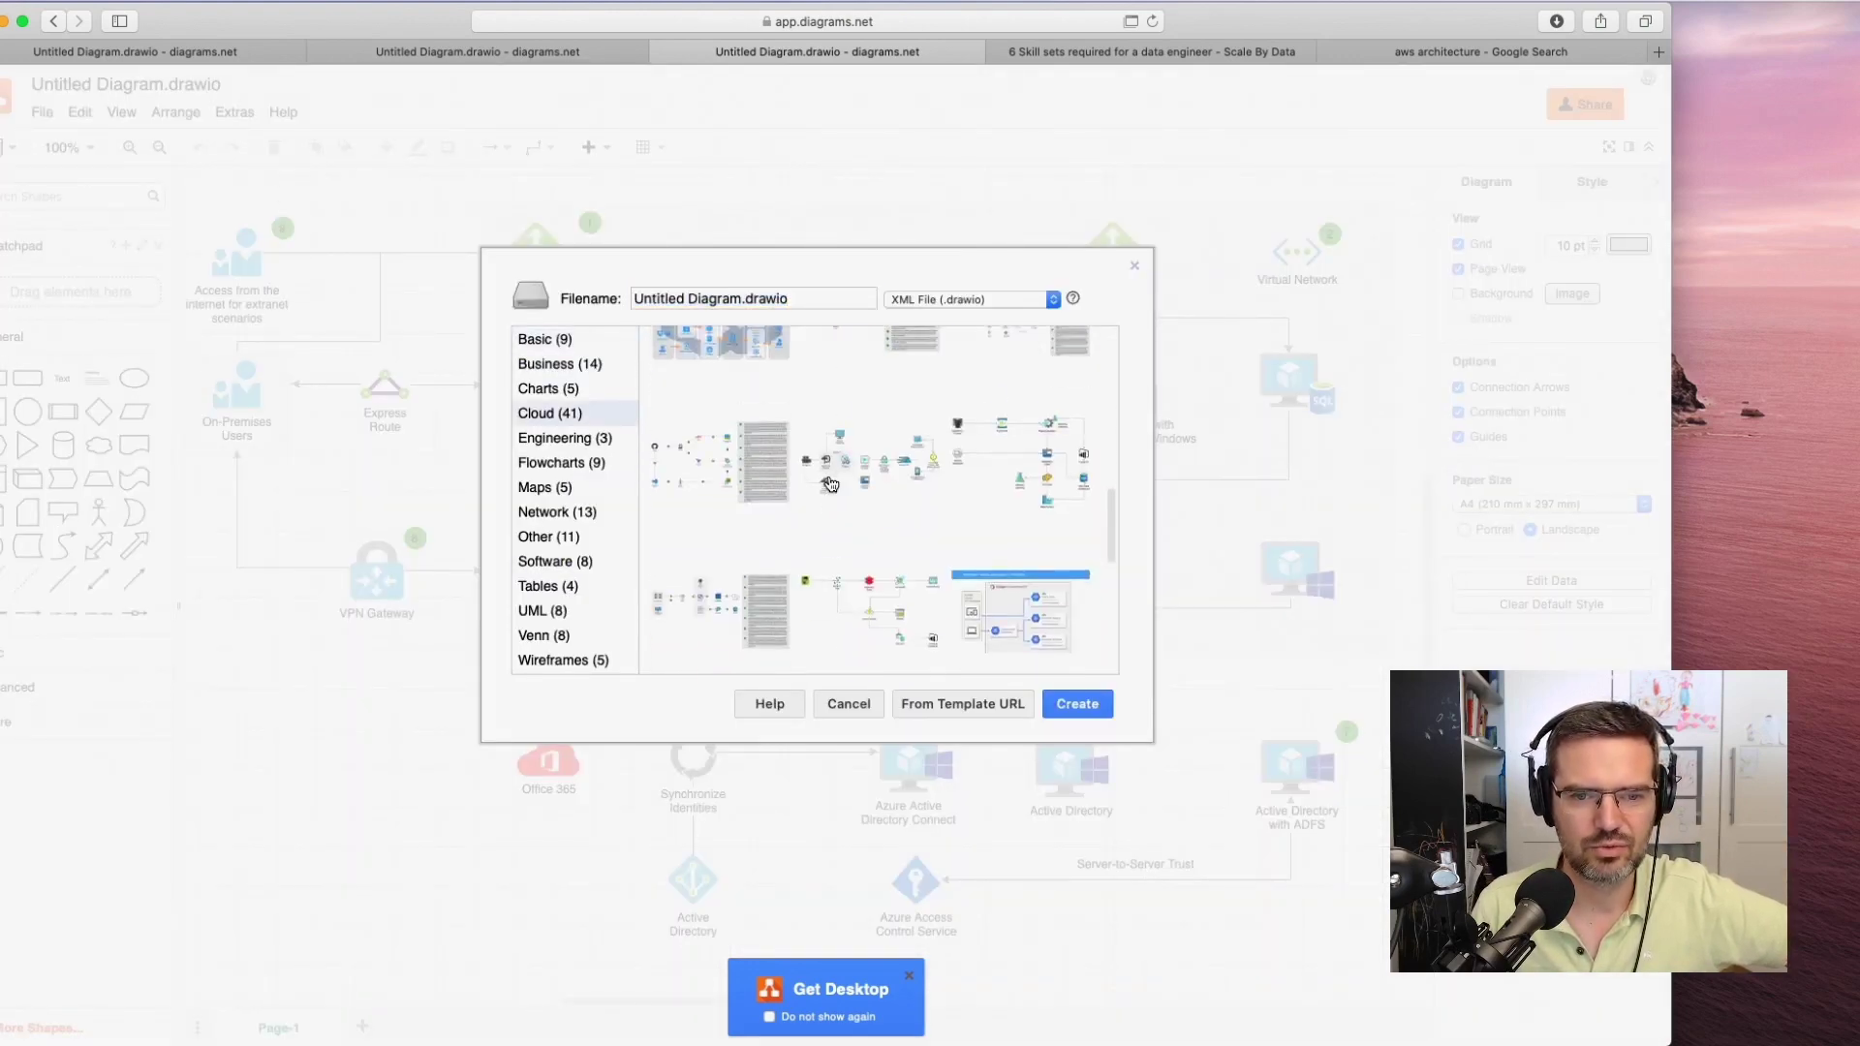
{"action": "scroll", "coordinate": [831, 484], "scroll_direction": "down", "scroll_amount": 5}
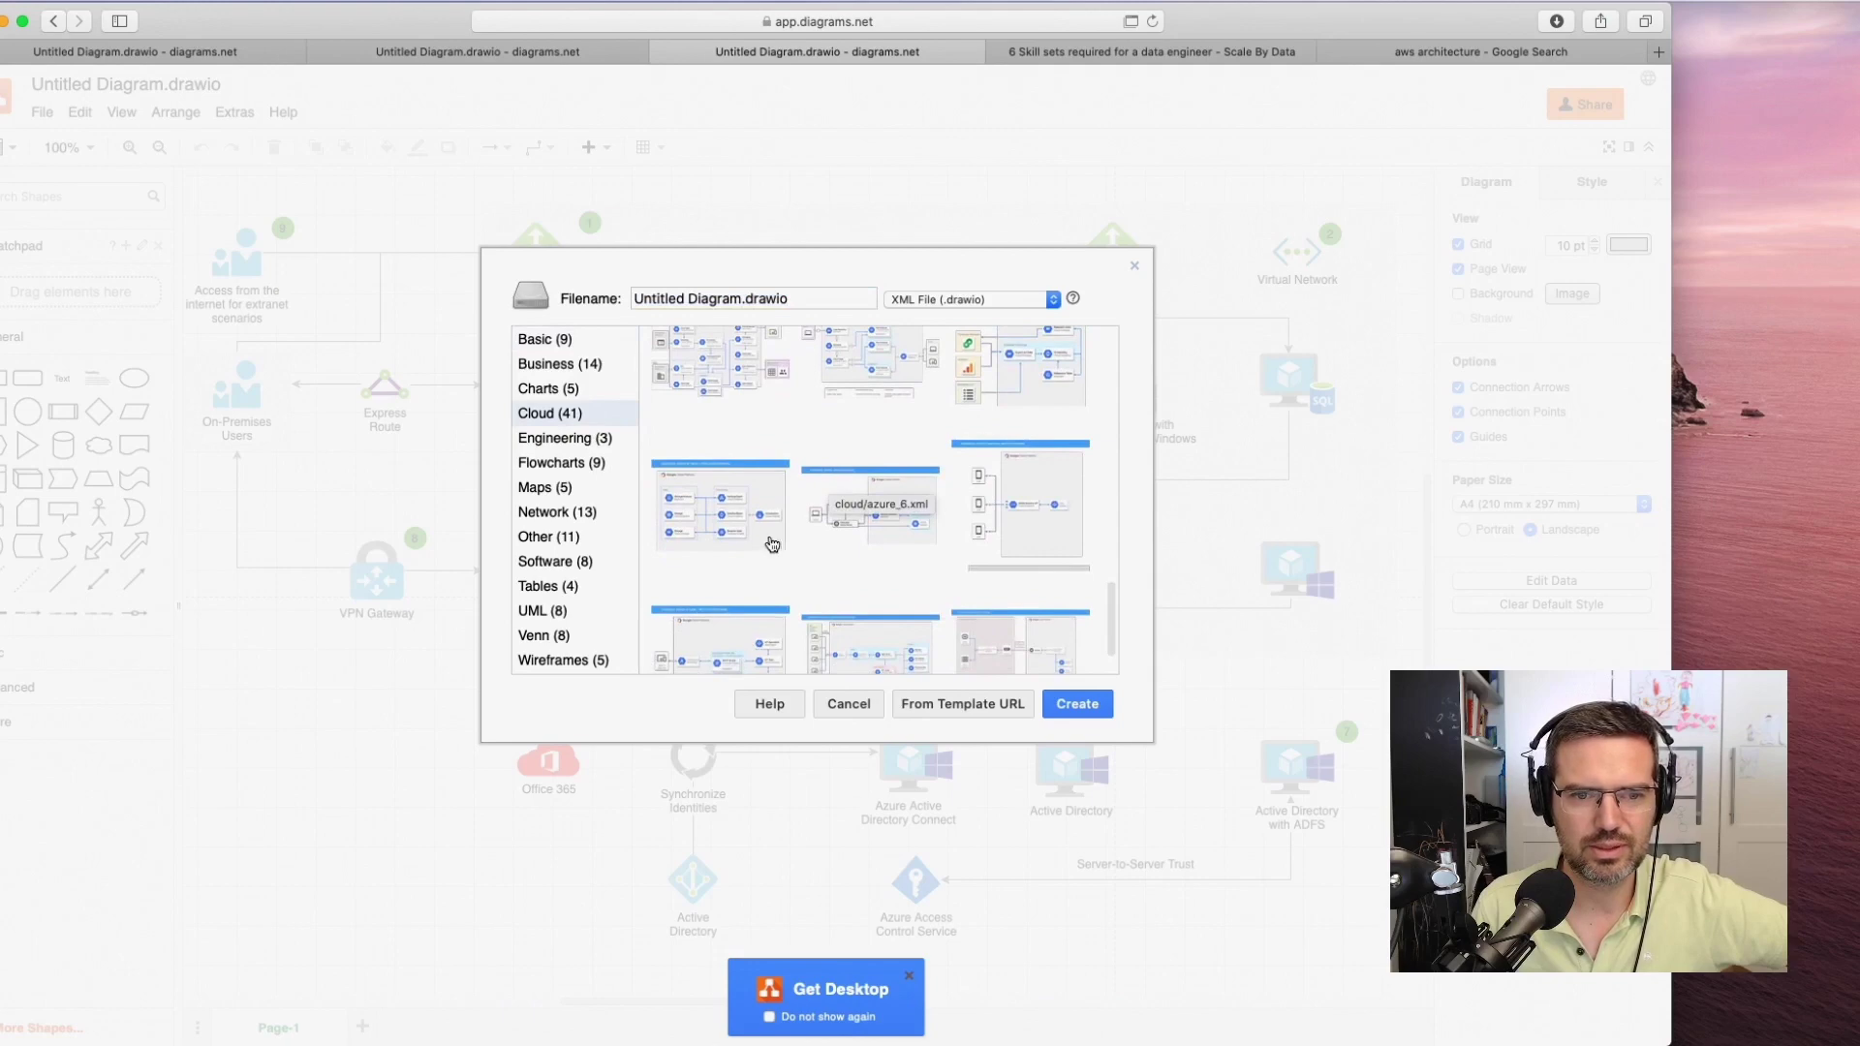
{"action": "left_click", "coordinate": [714, 513]}
{"action": "scroll", "coordinate": [872, 540], "scroll_direction": "down", "scroll_amount": 2}
{"action": "left_click", "coordinate": [869, 543]}
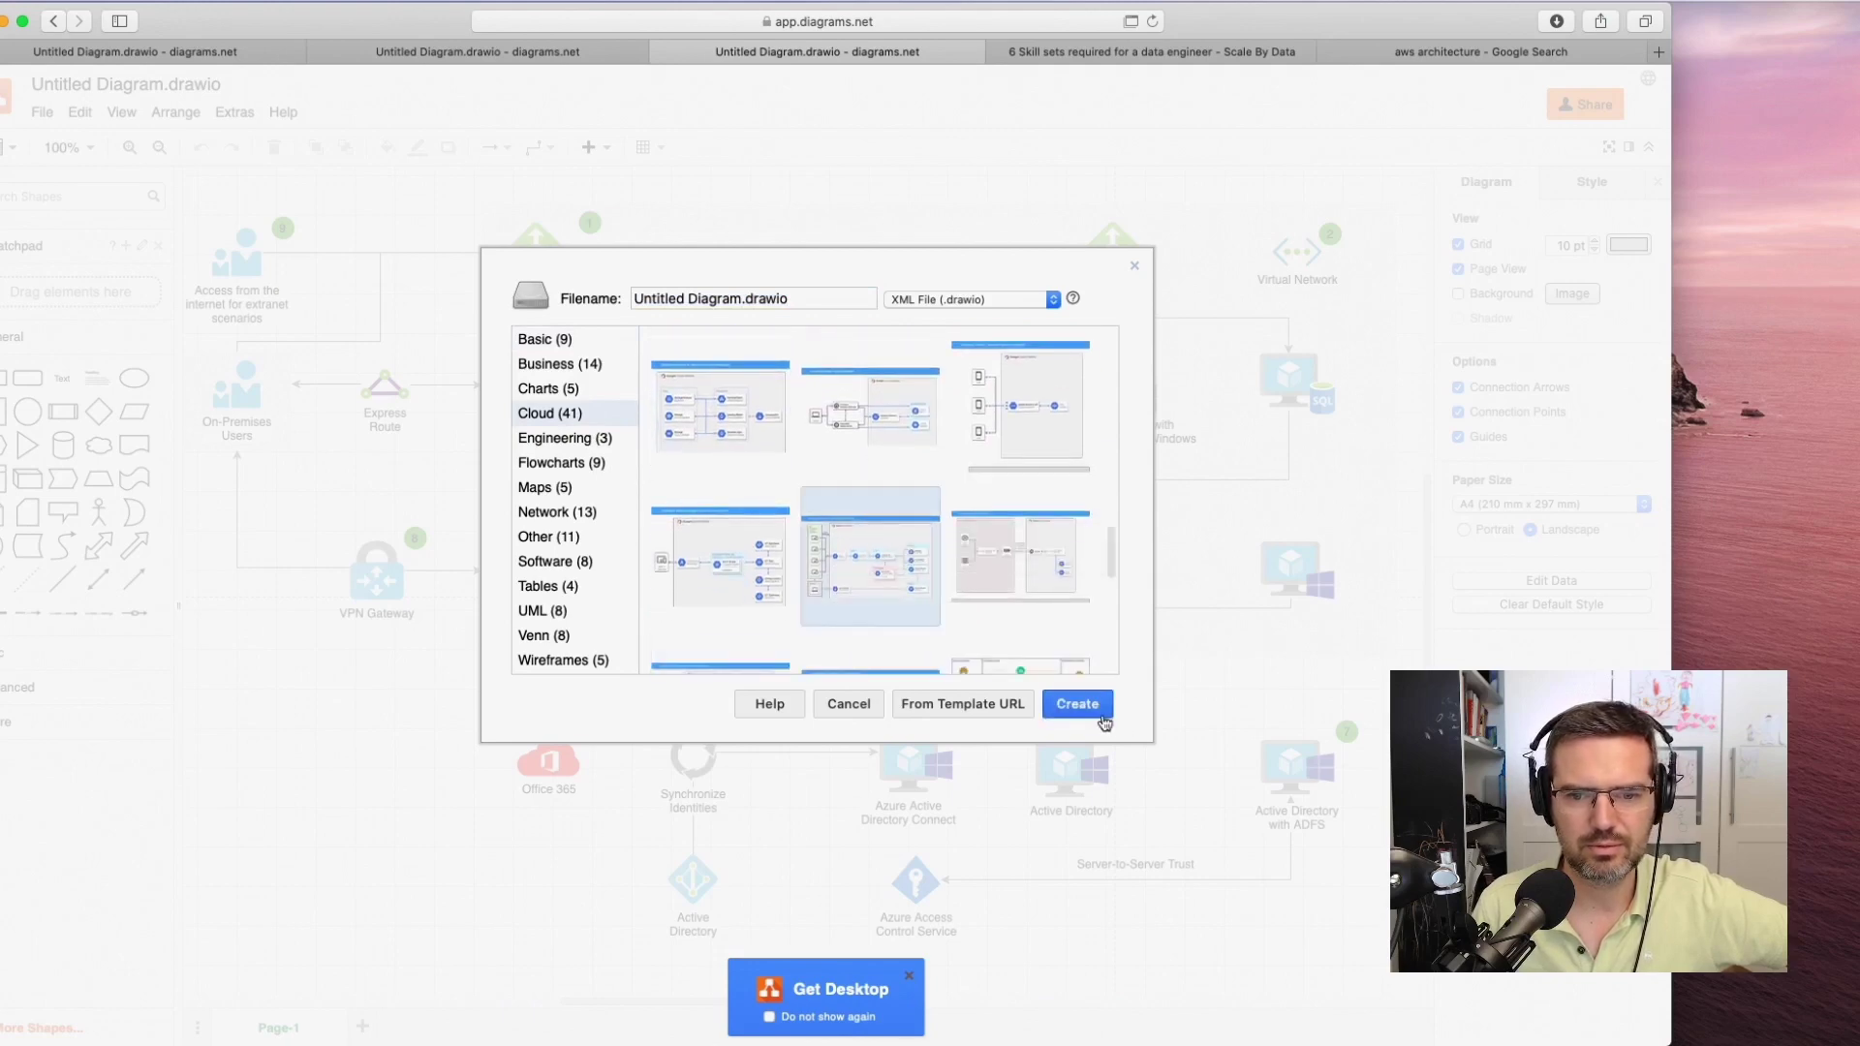
{"action": "left_click", "coordinate": [1078, 703]}
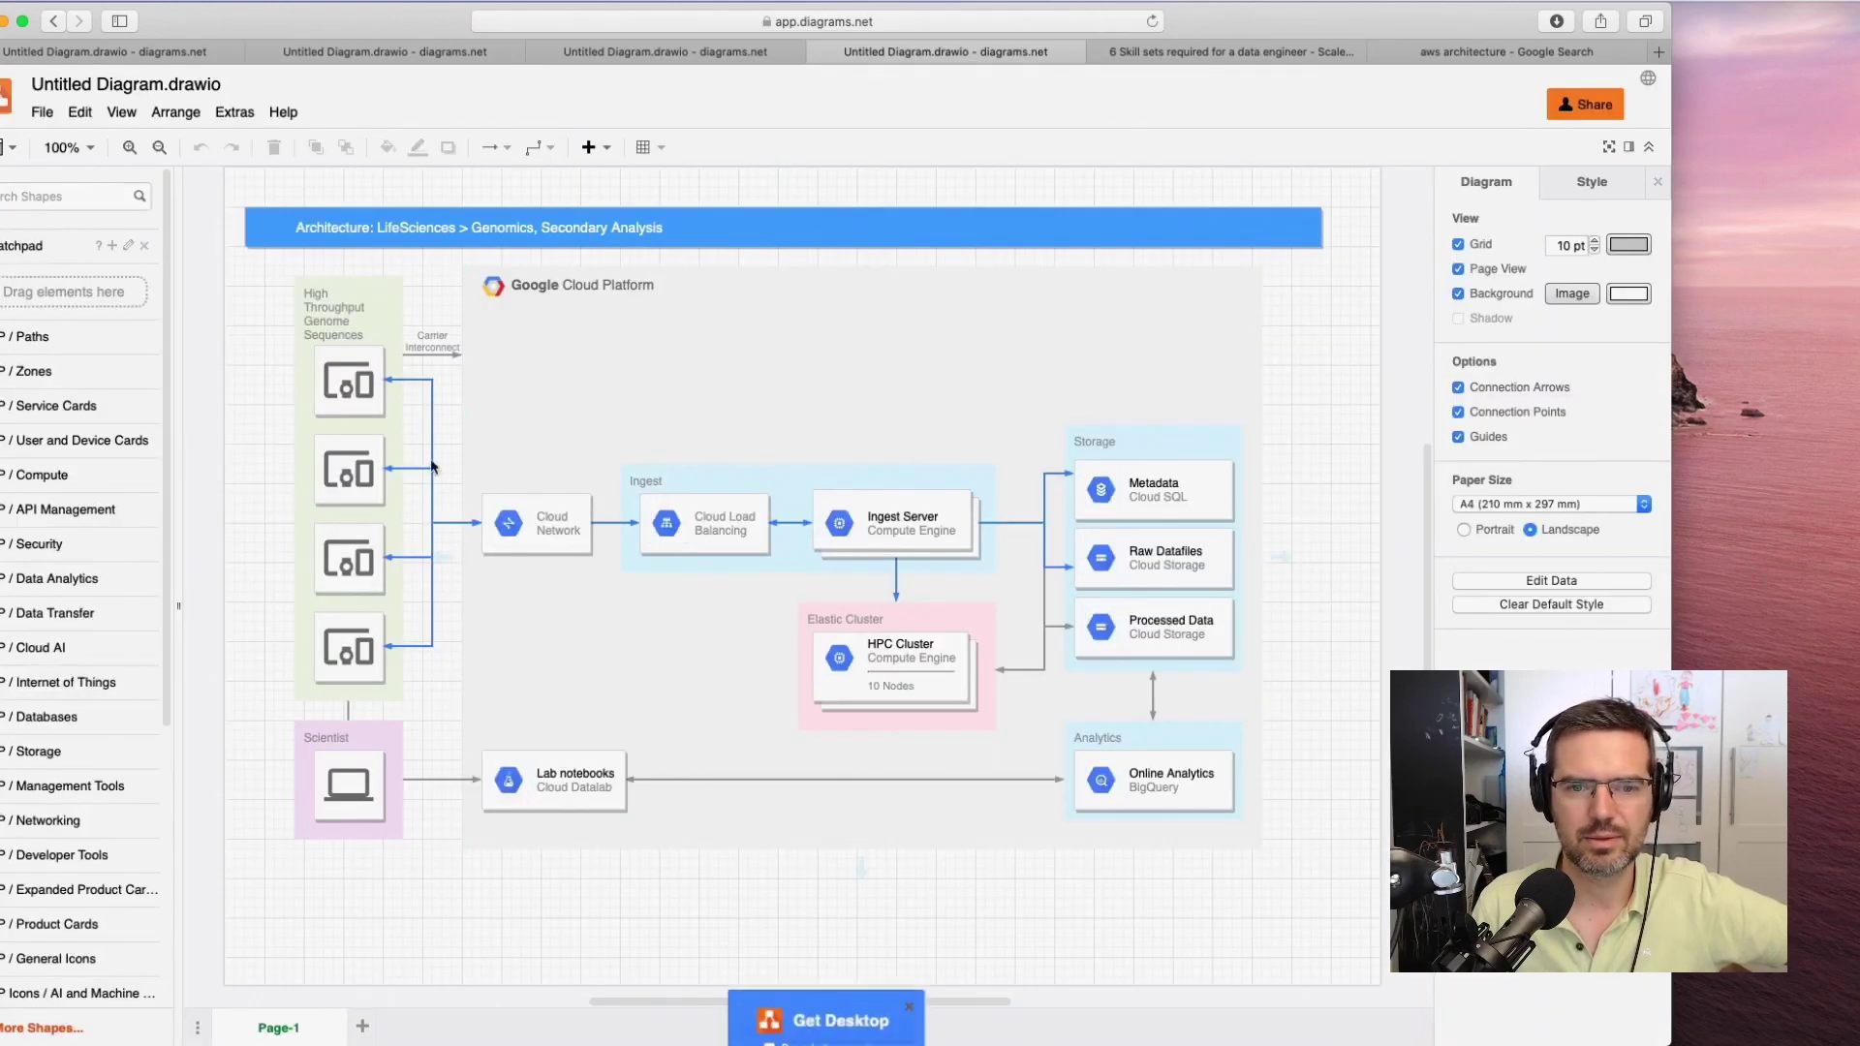
Add an API Analytics shape above the Ingest group and connect Cloud Network to it.
{"action": "left_click", "coordinate": [66, 510]}
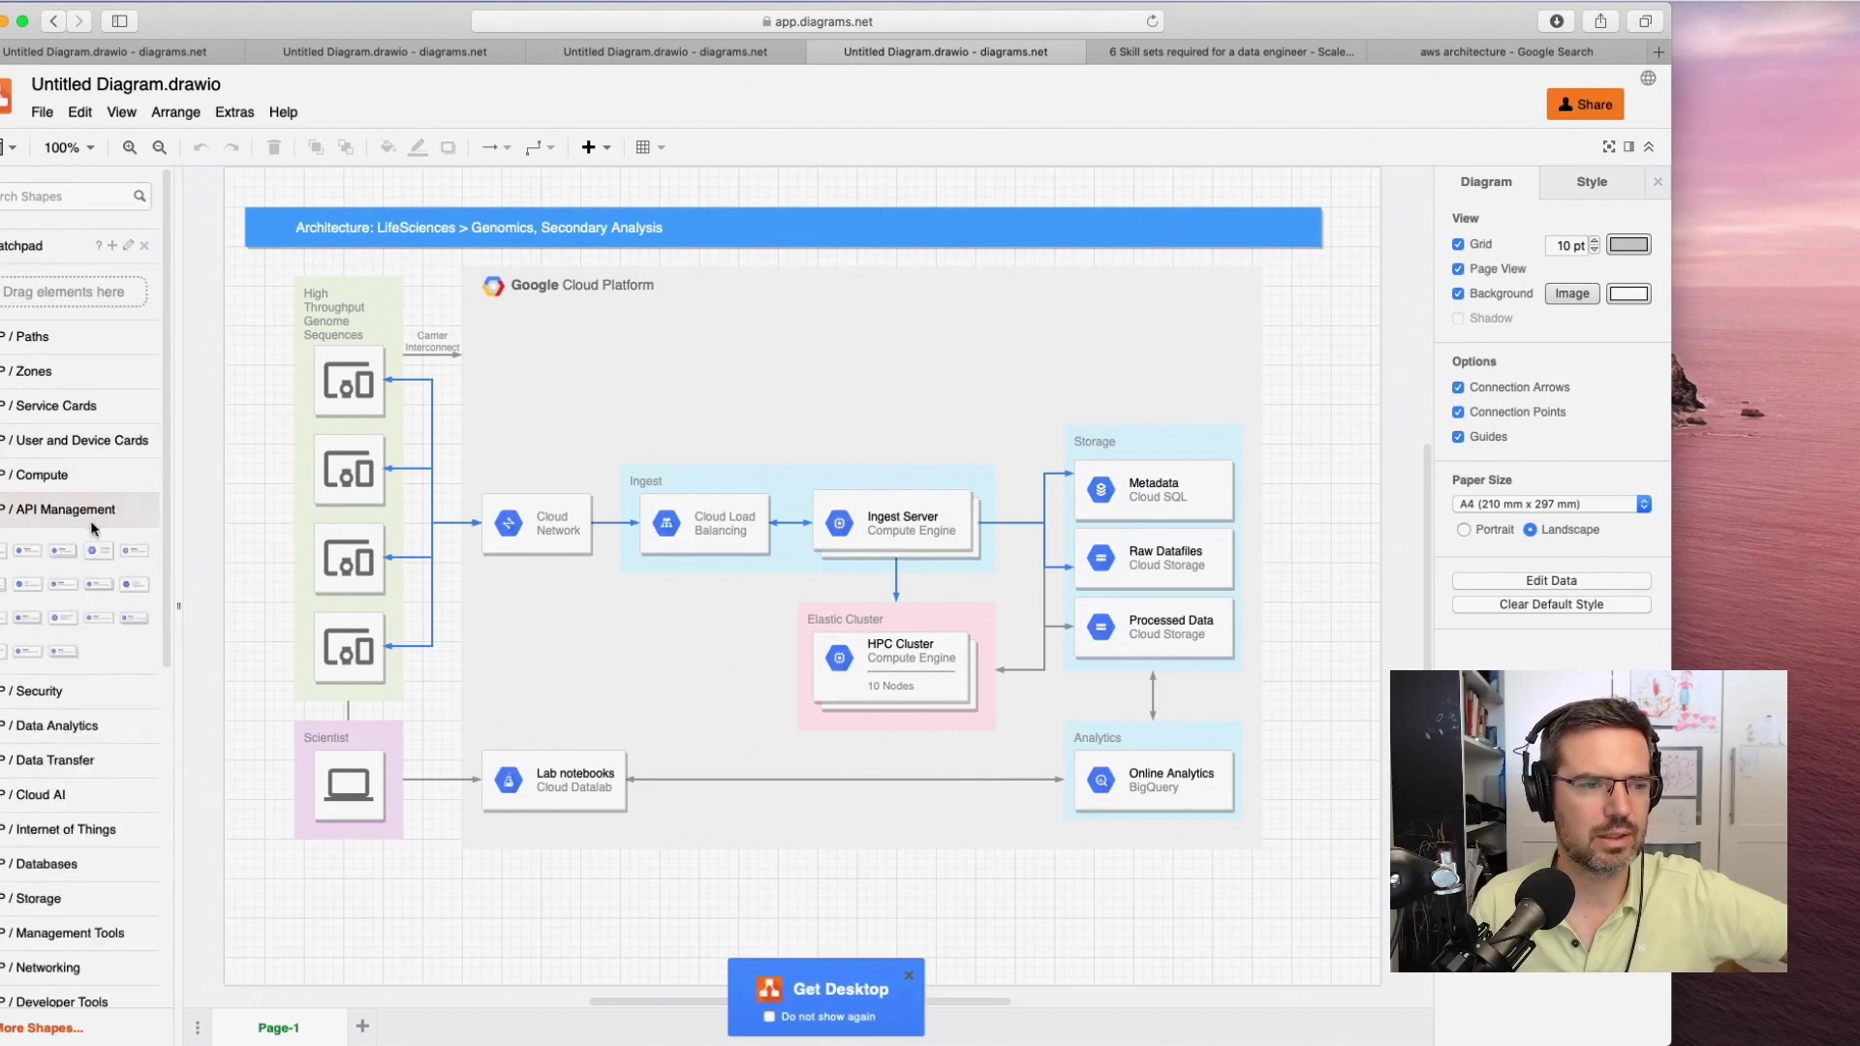
{"action": "left_click_drag", "start_coordinate": [5, 589], "coordinate": [847, 378]}
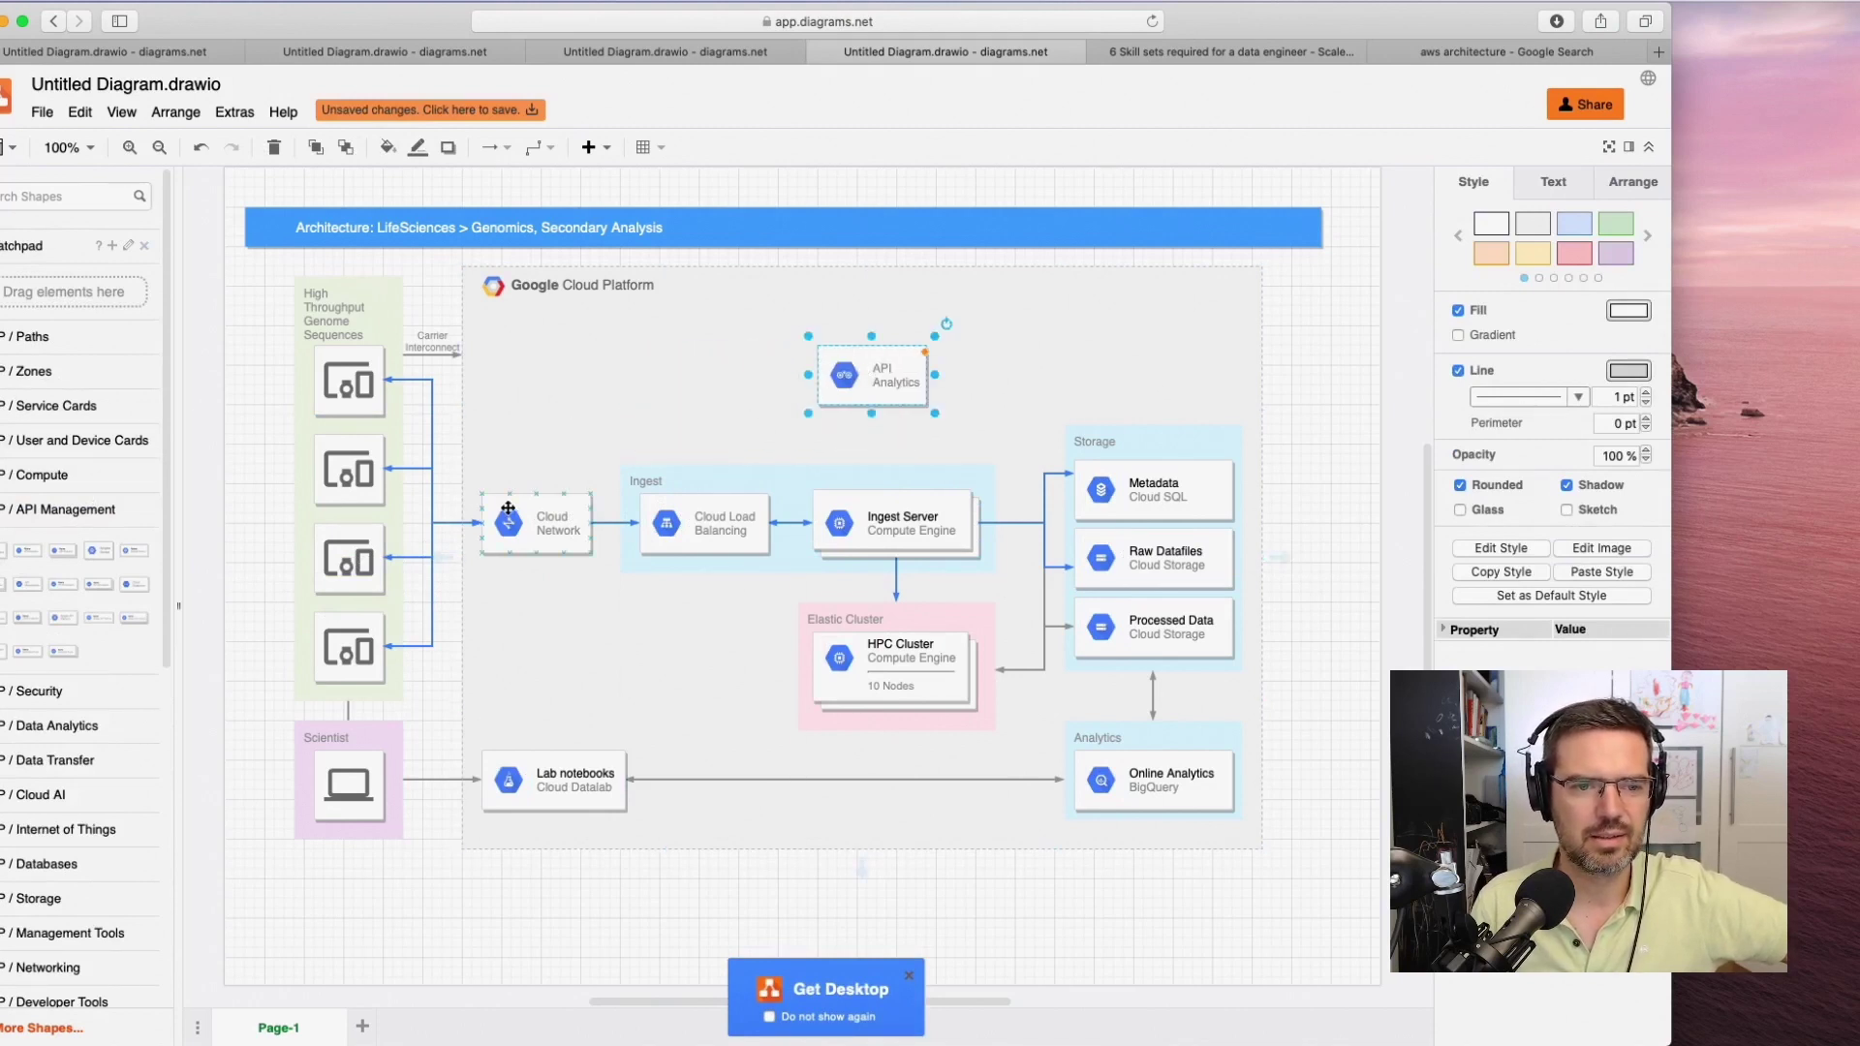
{"action": "left_click", "coordinate": [538, 147]}
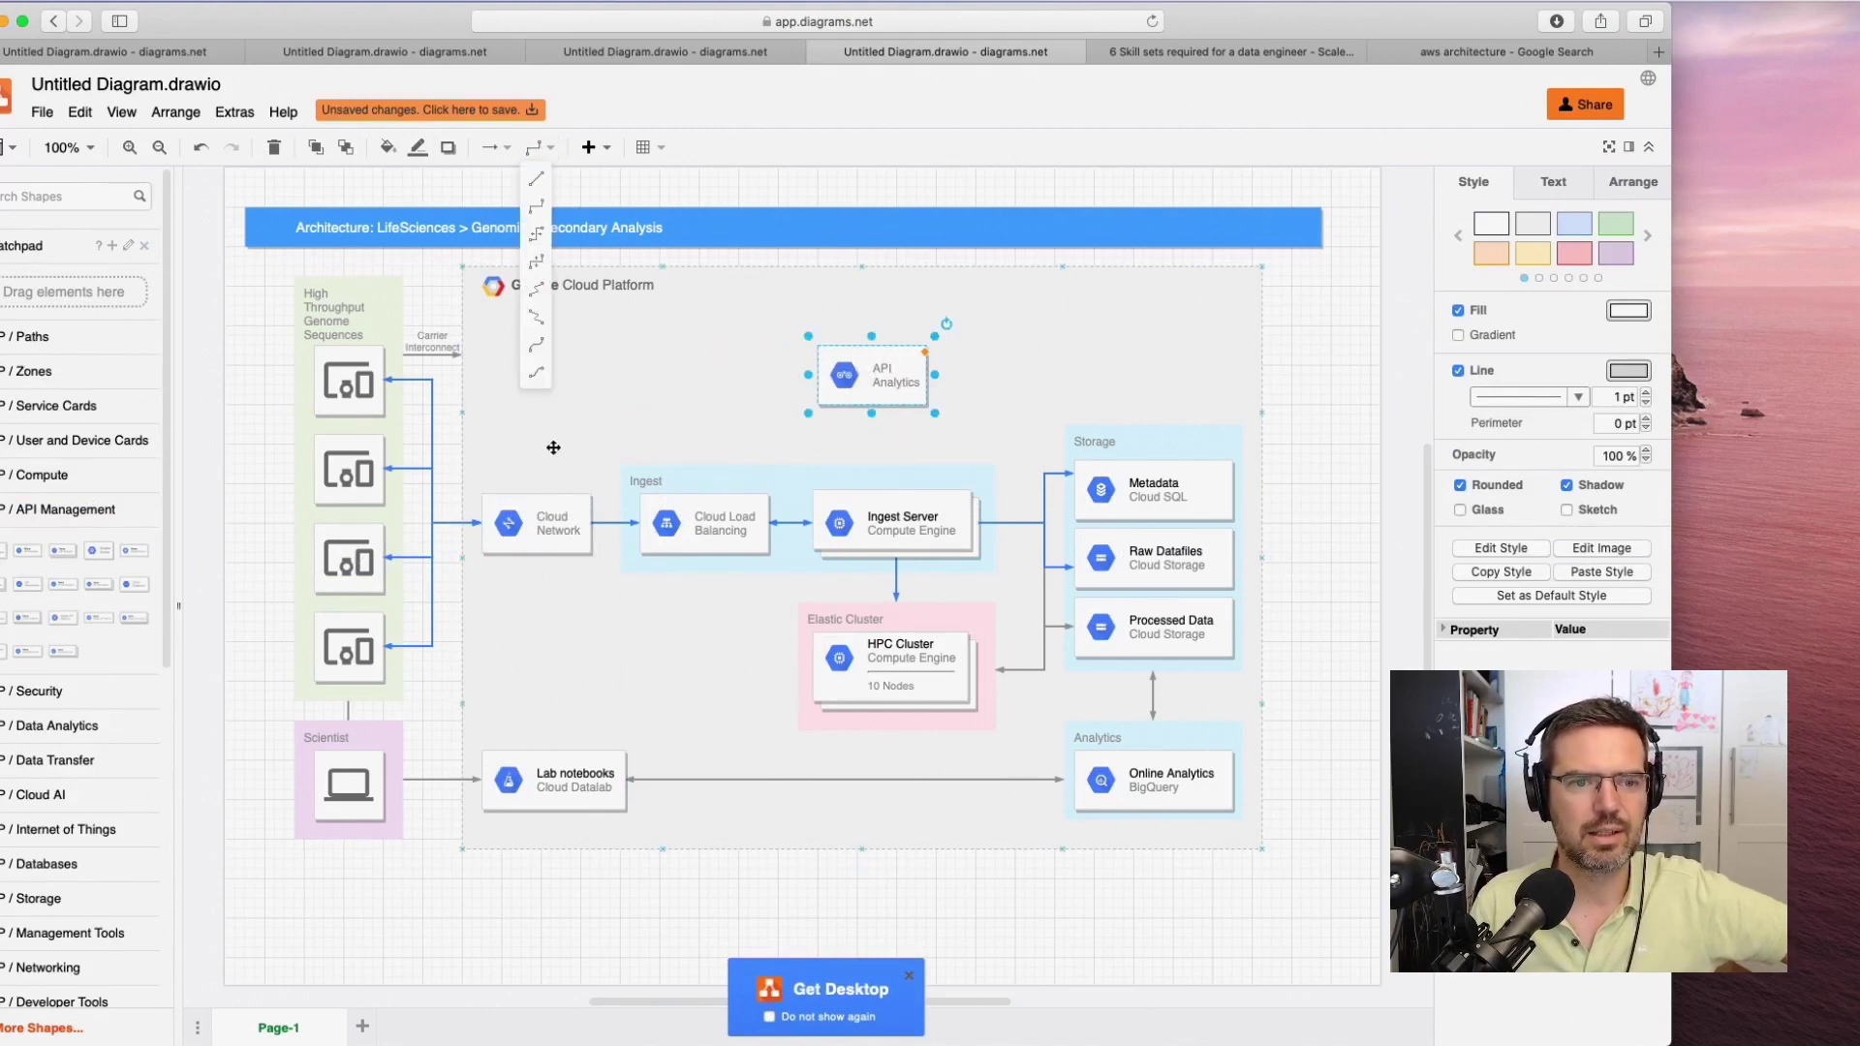
{"action": "left_click", "coordinate": [536, 207]}
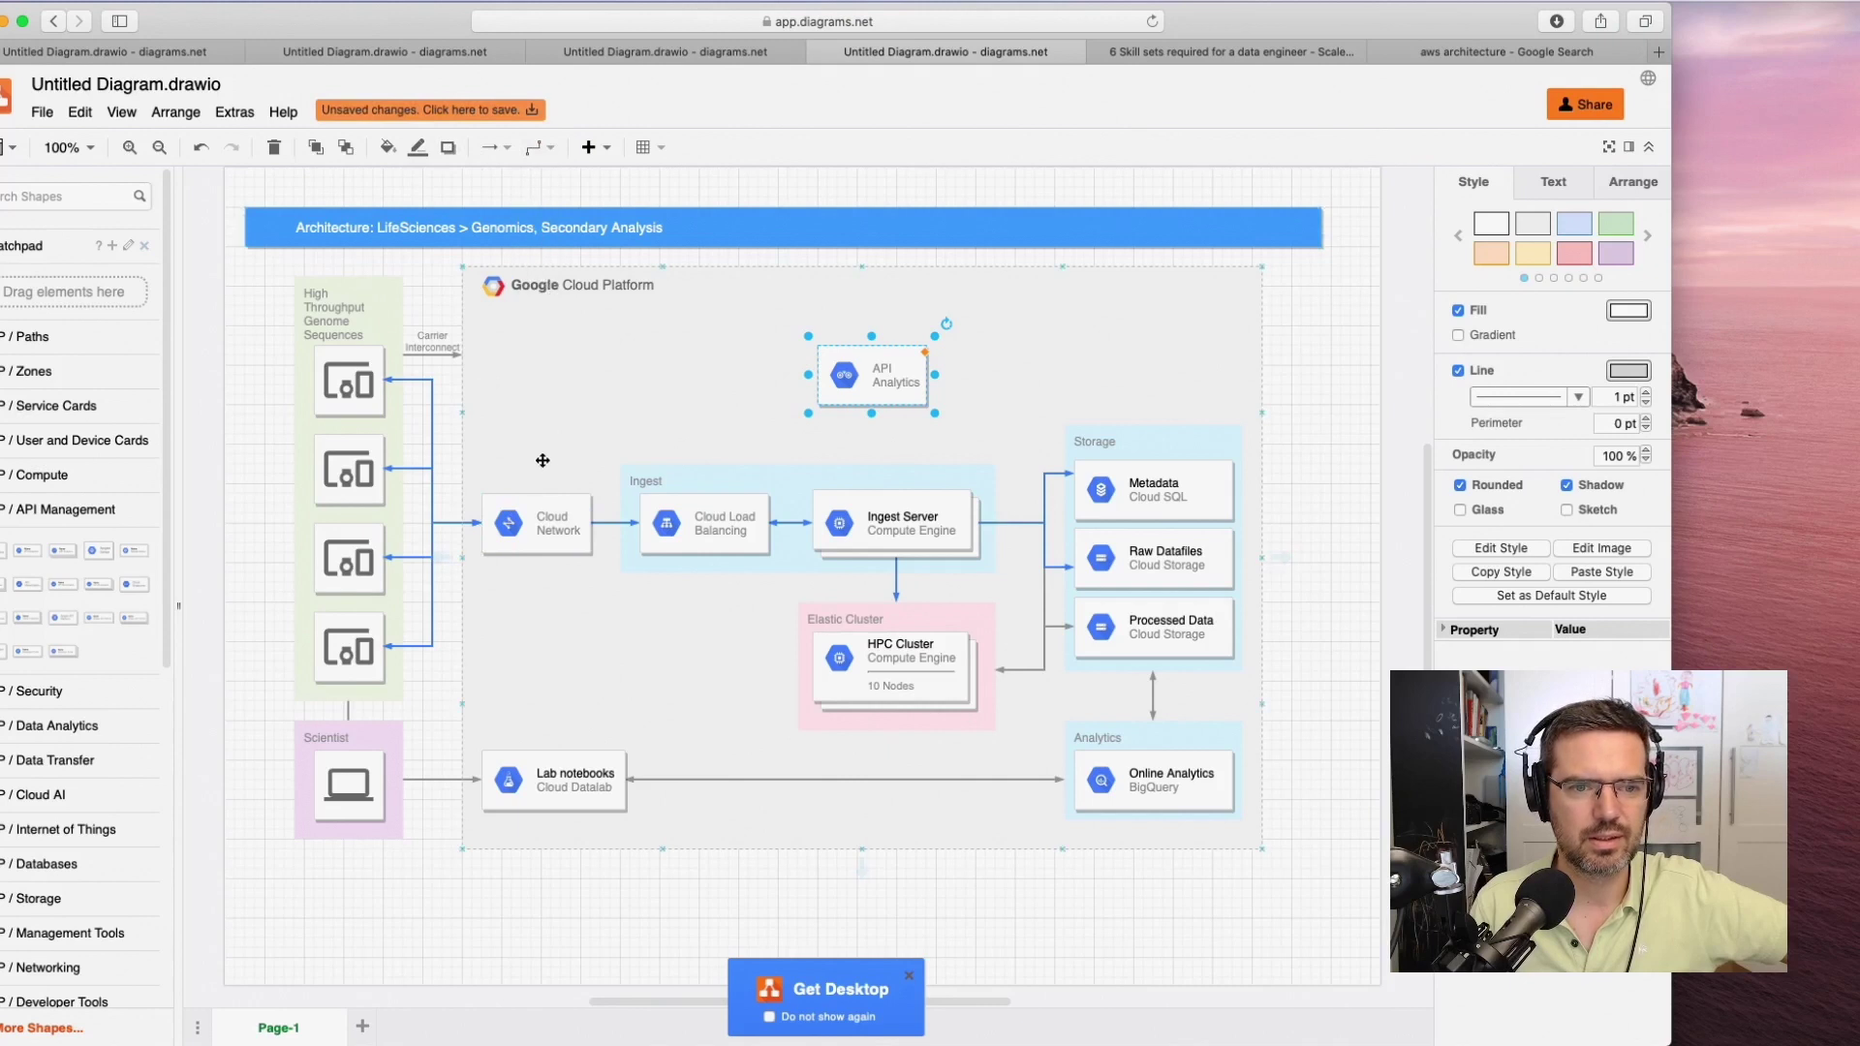
{"action": "left_click_drag", "start_coordinate": [539, 499], "coordinate": [809, 375]}
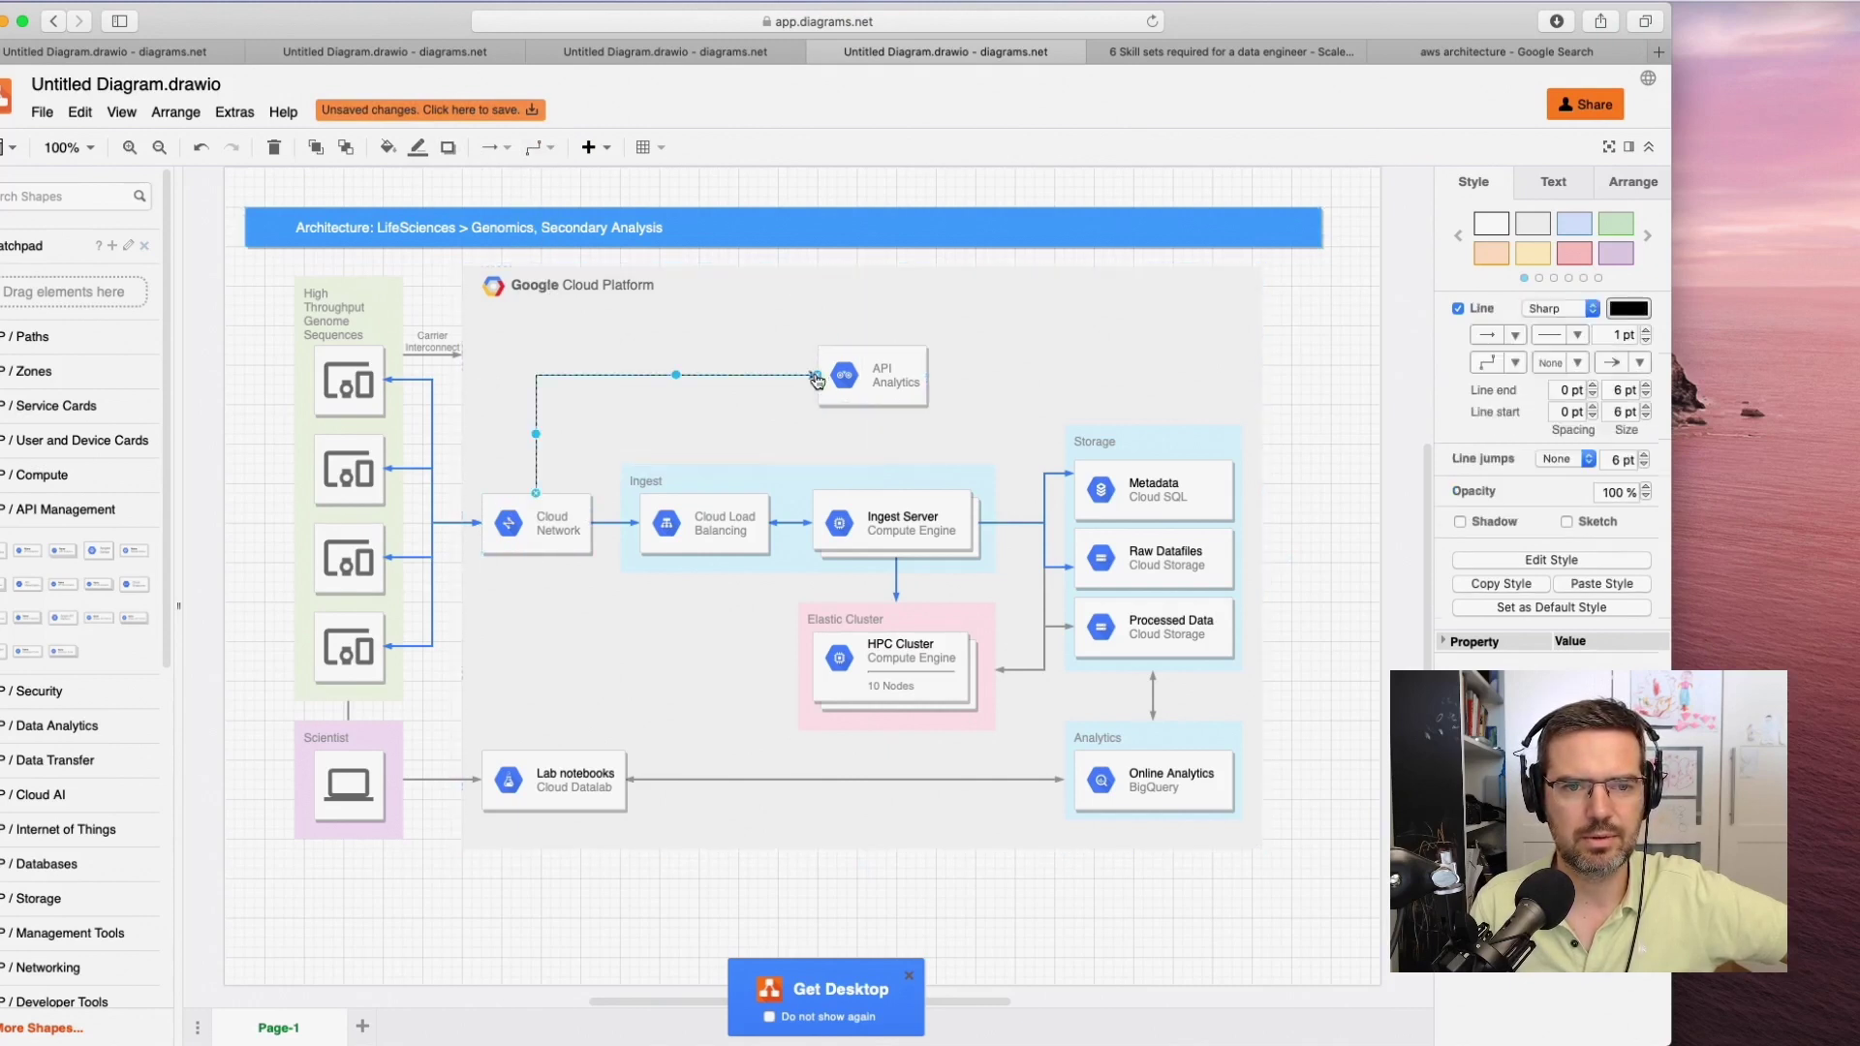
{"action": "left_click", "coordinate": [783, 421]}
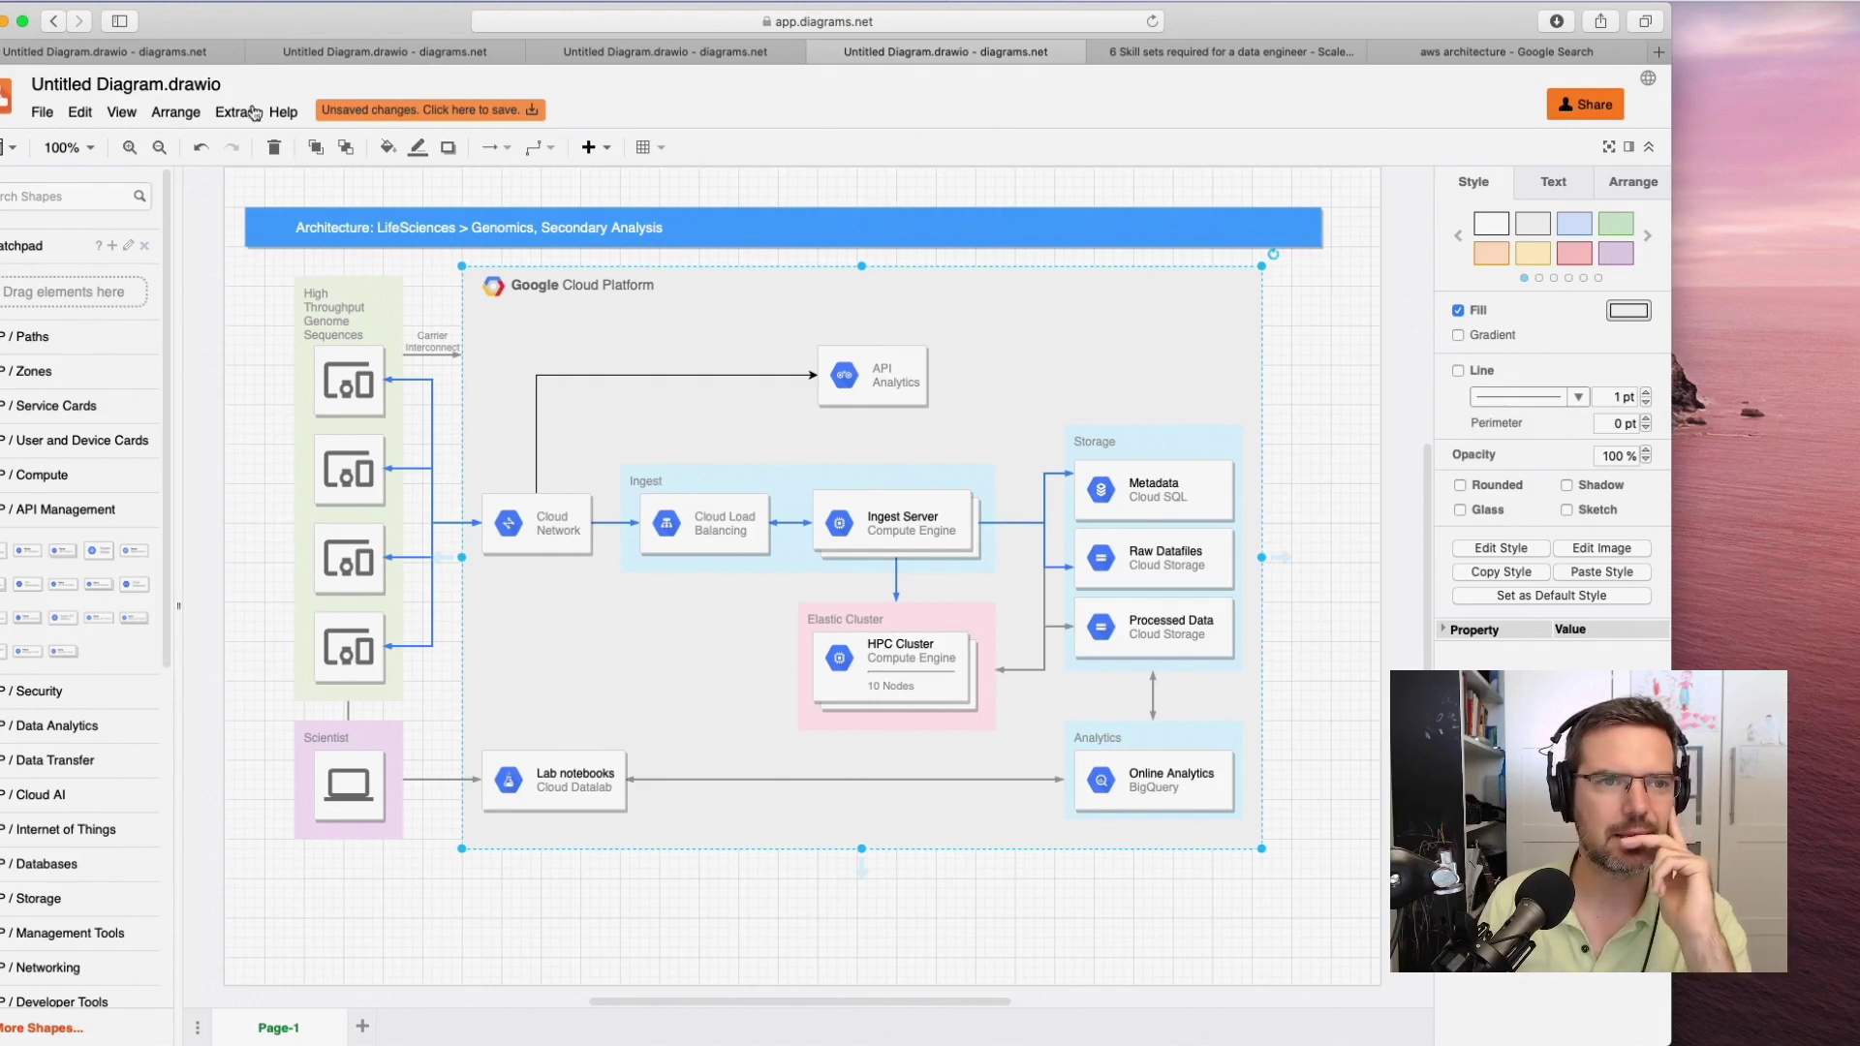
From the second tab, create a new diagram from the isometric AWS 3D cloud template.
{"action": "left_click", "coordinate": [366, 54]}
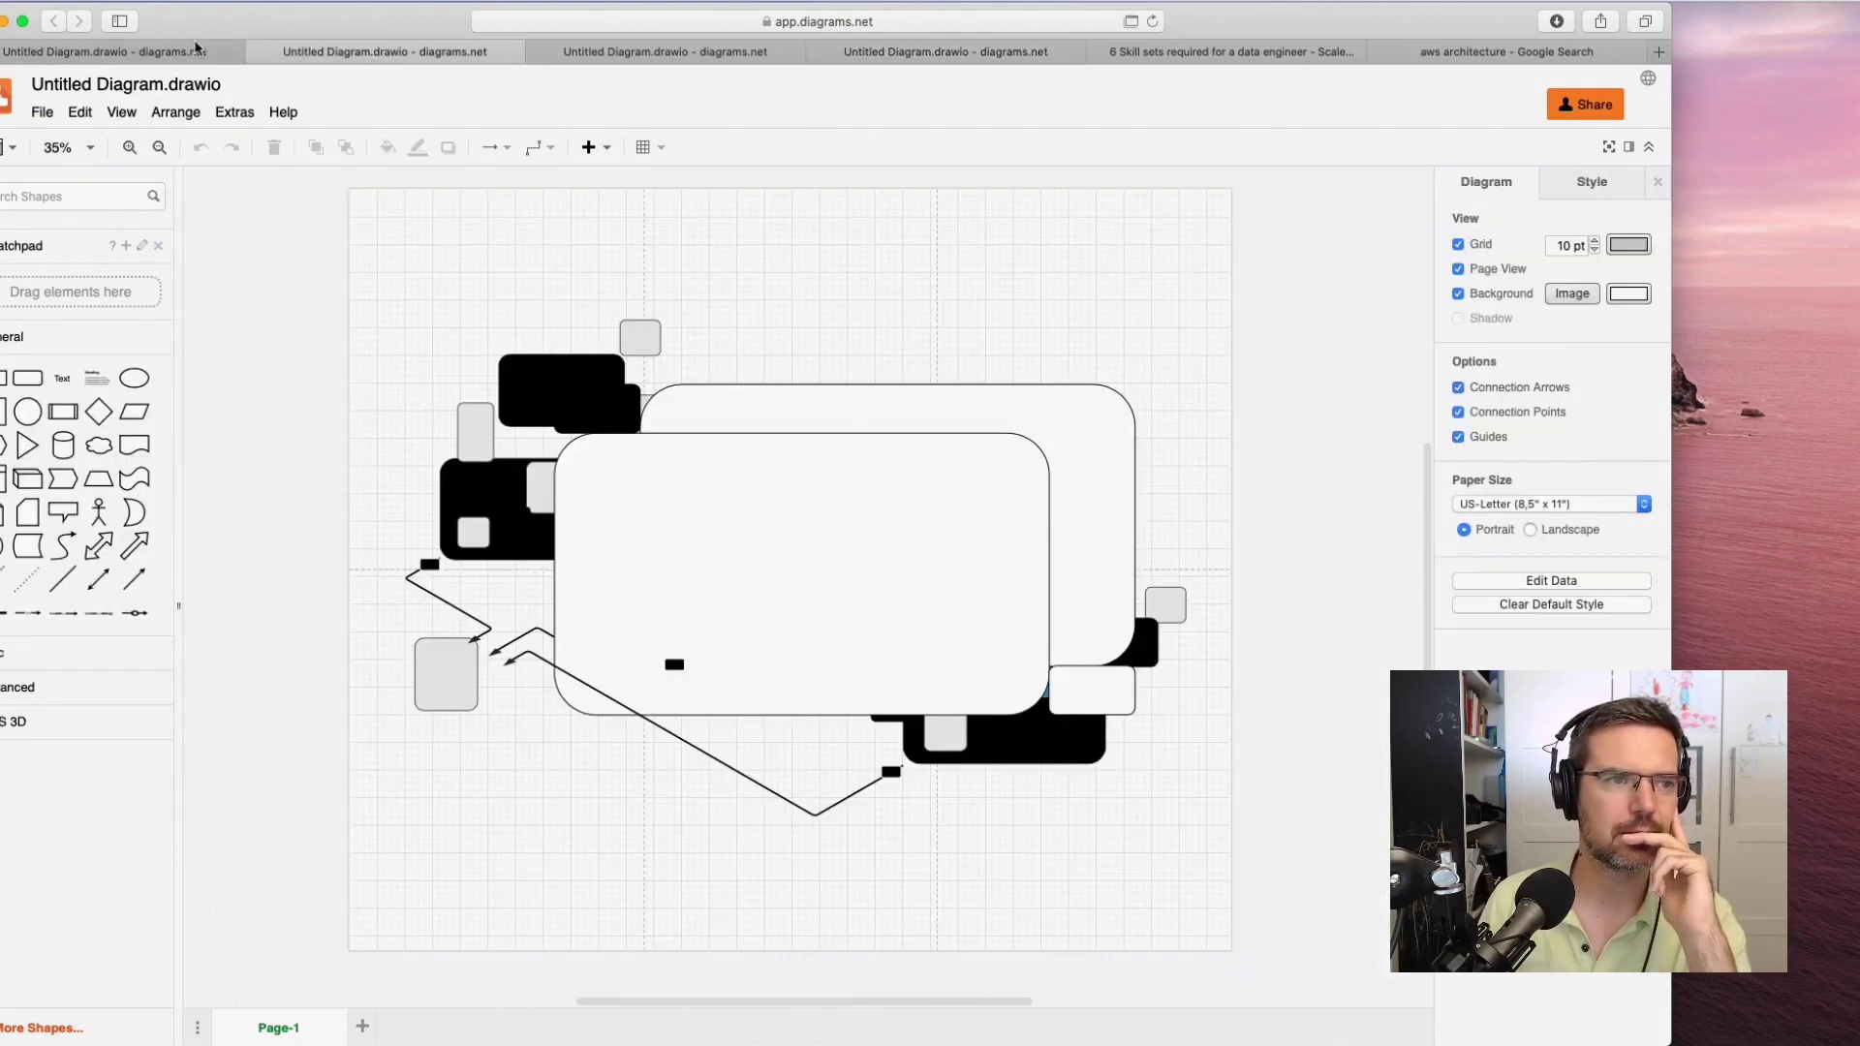
{"action": "left_click", "coordinate": [41, 112]}
{"action": "left_click", "coordinate": [70, 142]}
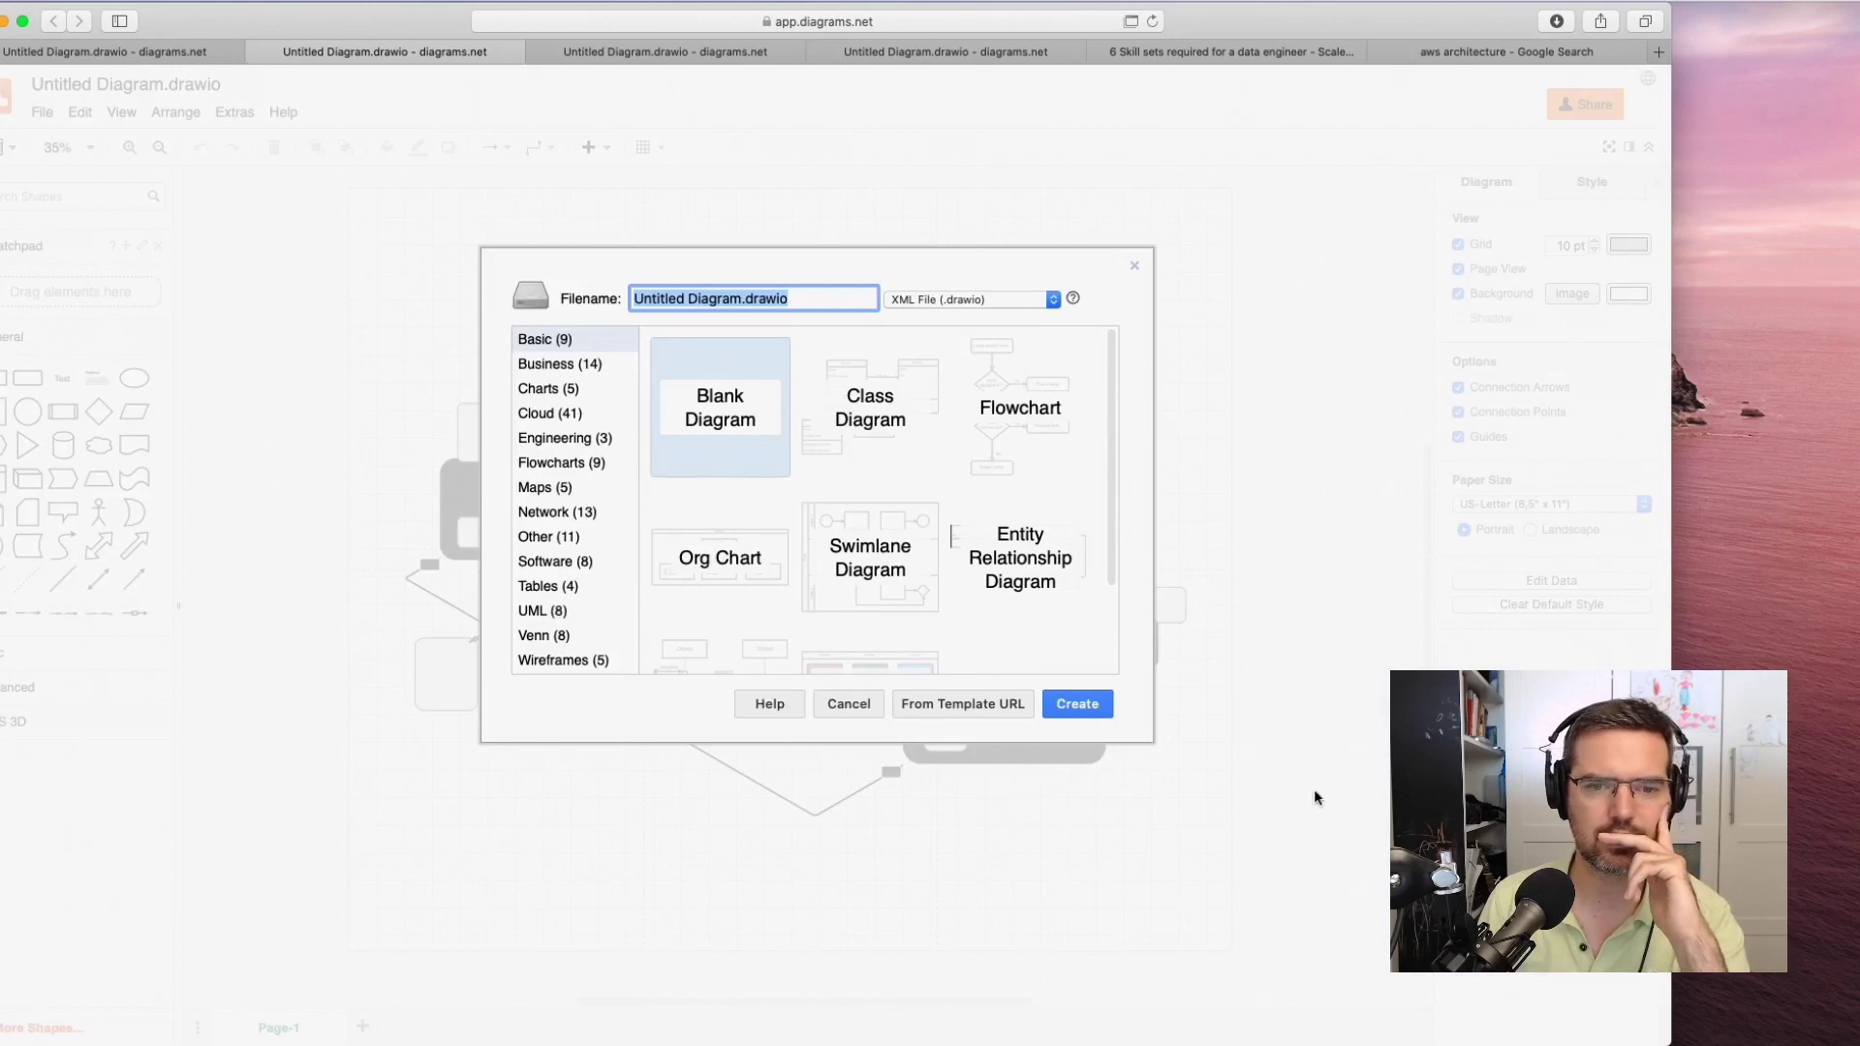
{"action": "left_click", "coordinate": [565, 415]}
{"action": "scroll", "coordinate": [869, 552], "scroll_direction": "down", "scroll_amount": 5}
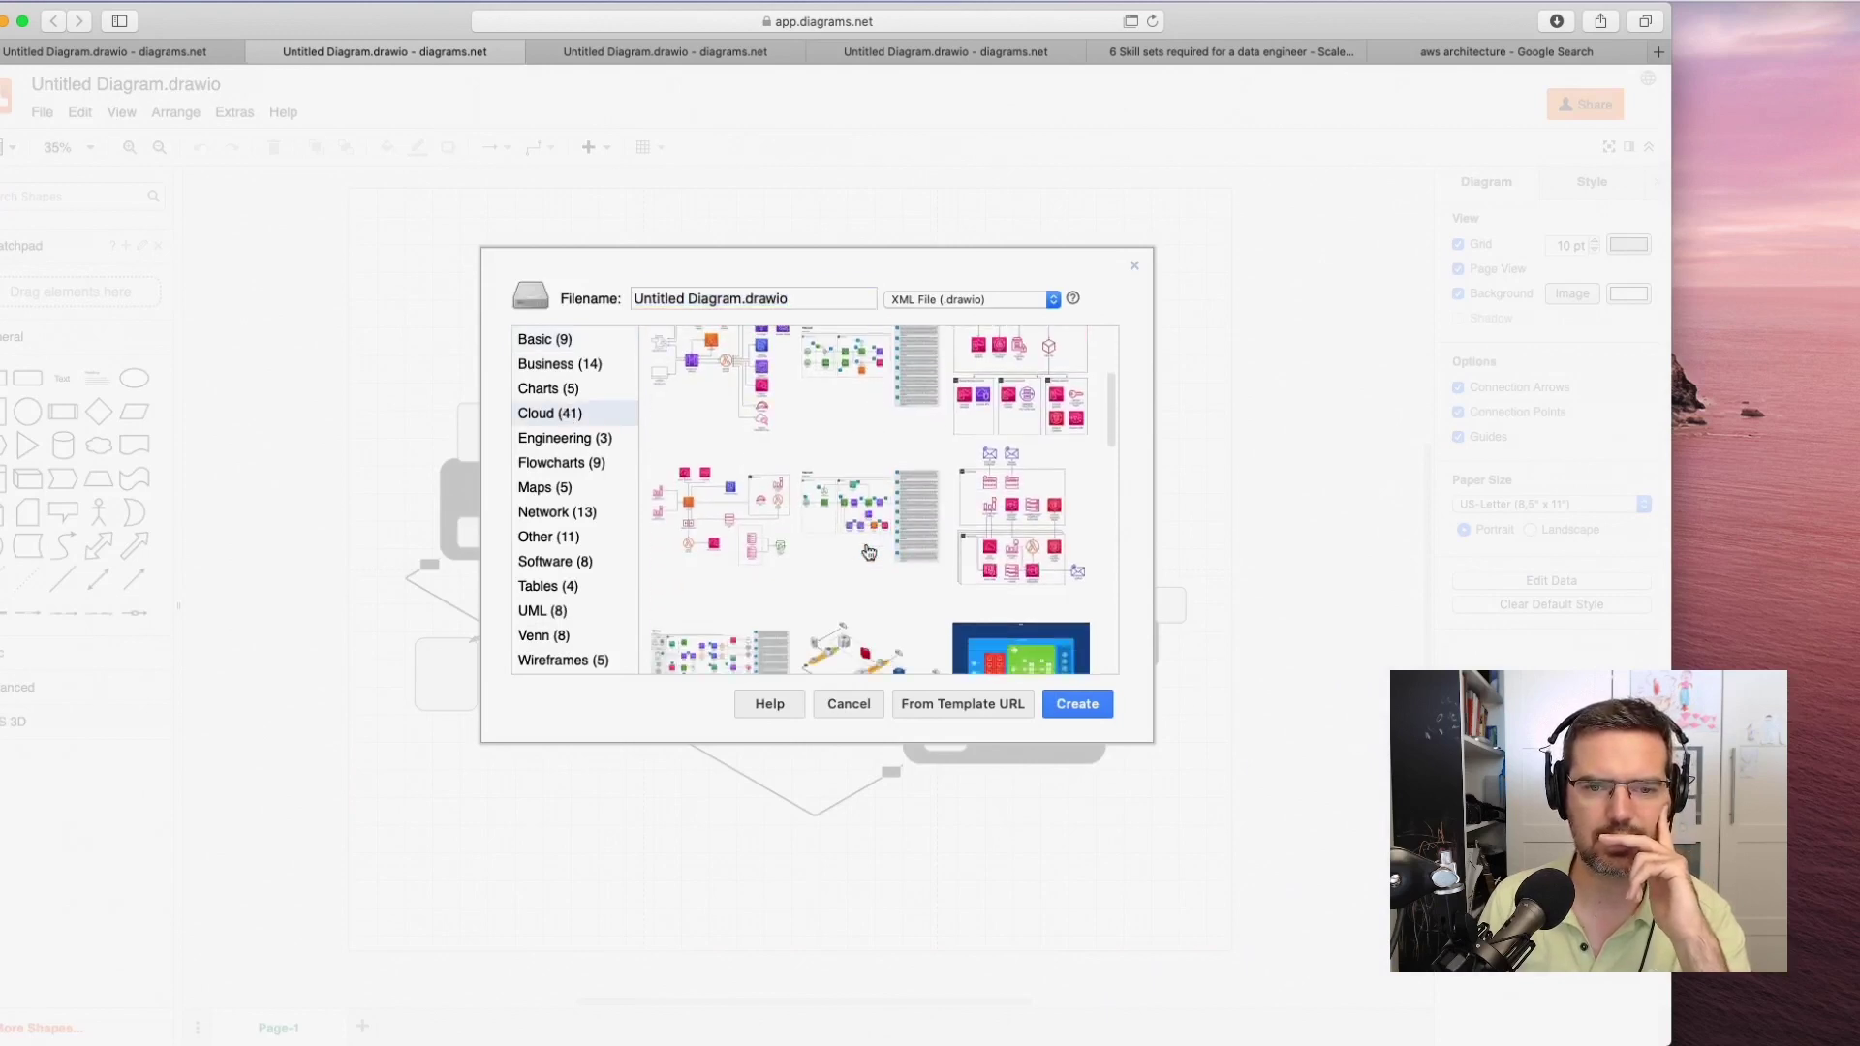
{"action": "left_click", "coordinate": [1093, 703]}
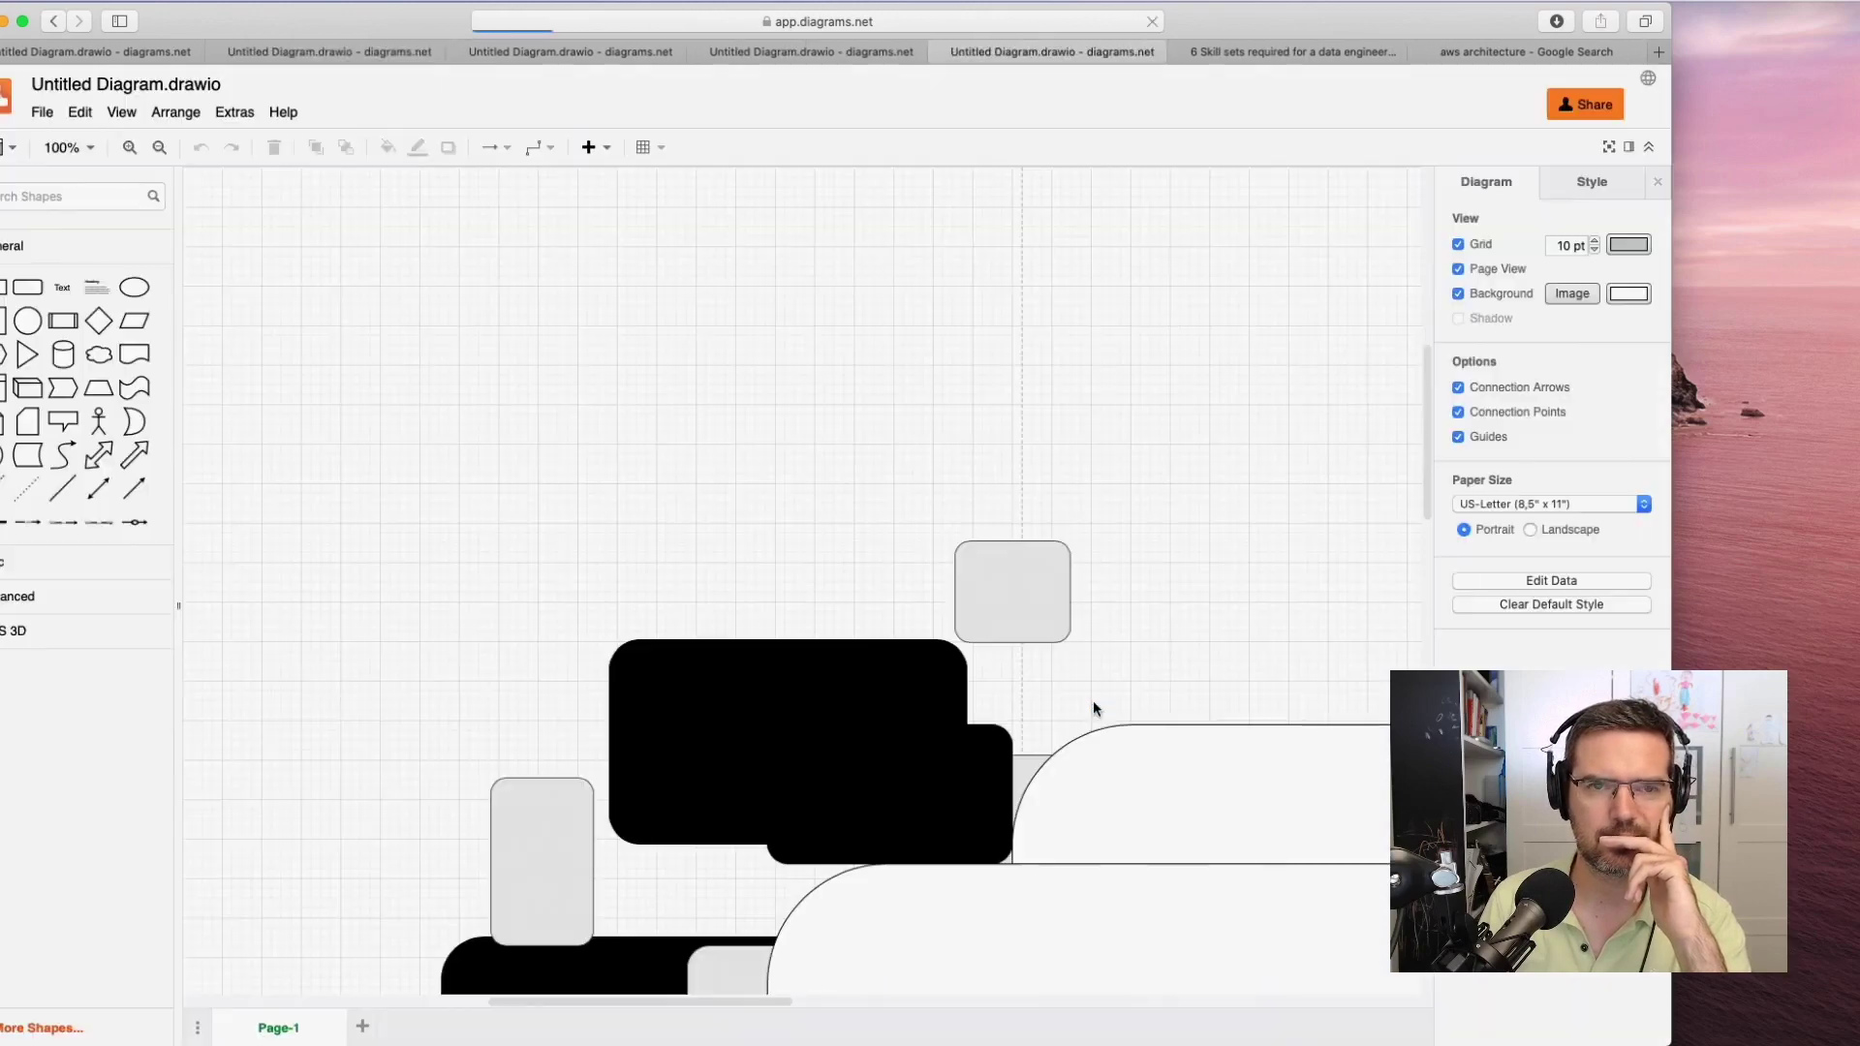
Zoom out to see more of the isometric AWS 3D diagram.
{"action": "scroll", "coordinate": [961, 475], "scroll_direction": "down", "scroll_amount": 10}
{"action": "scroll", "coordinate": [961, 475], "scroll_direction": "right", "scroll_amount": 6}
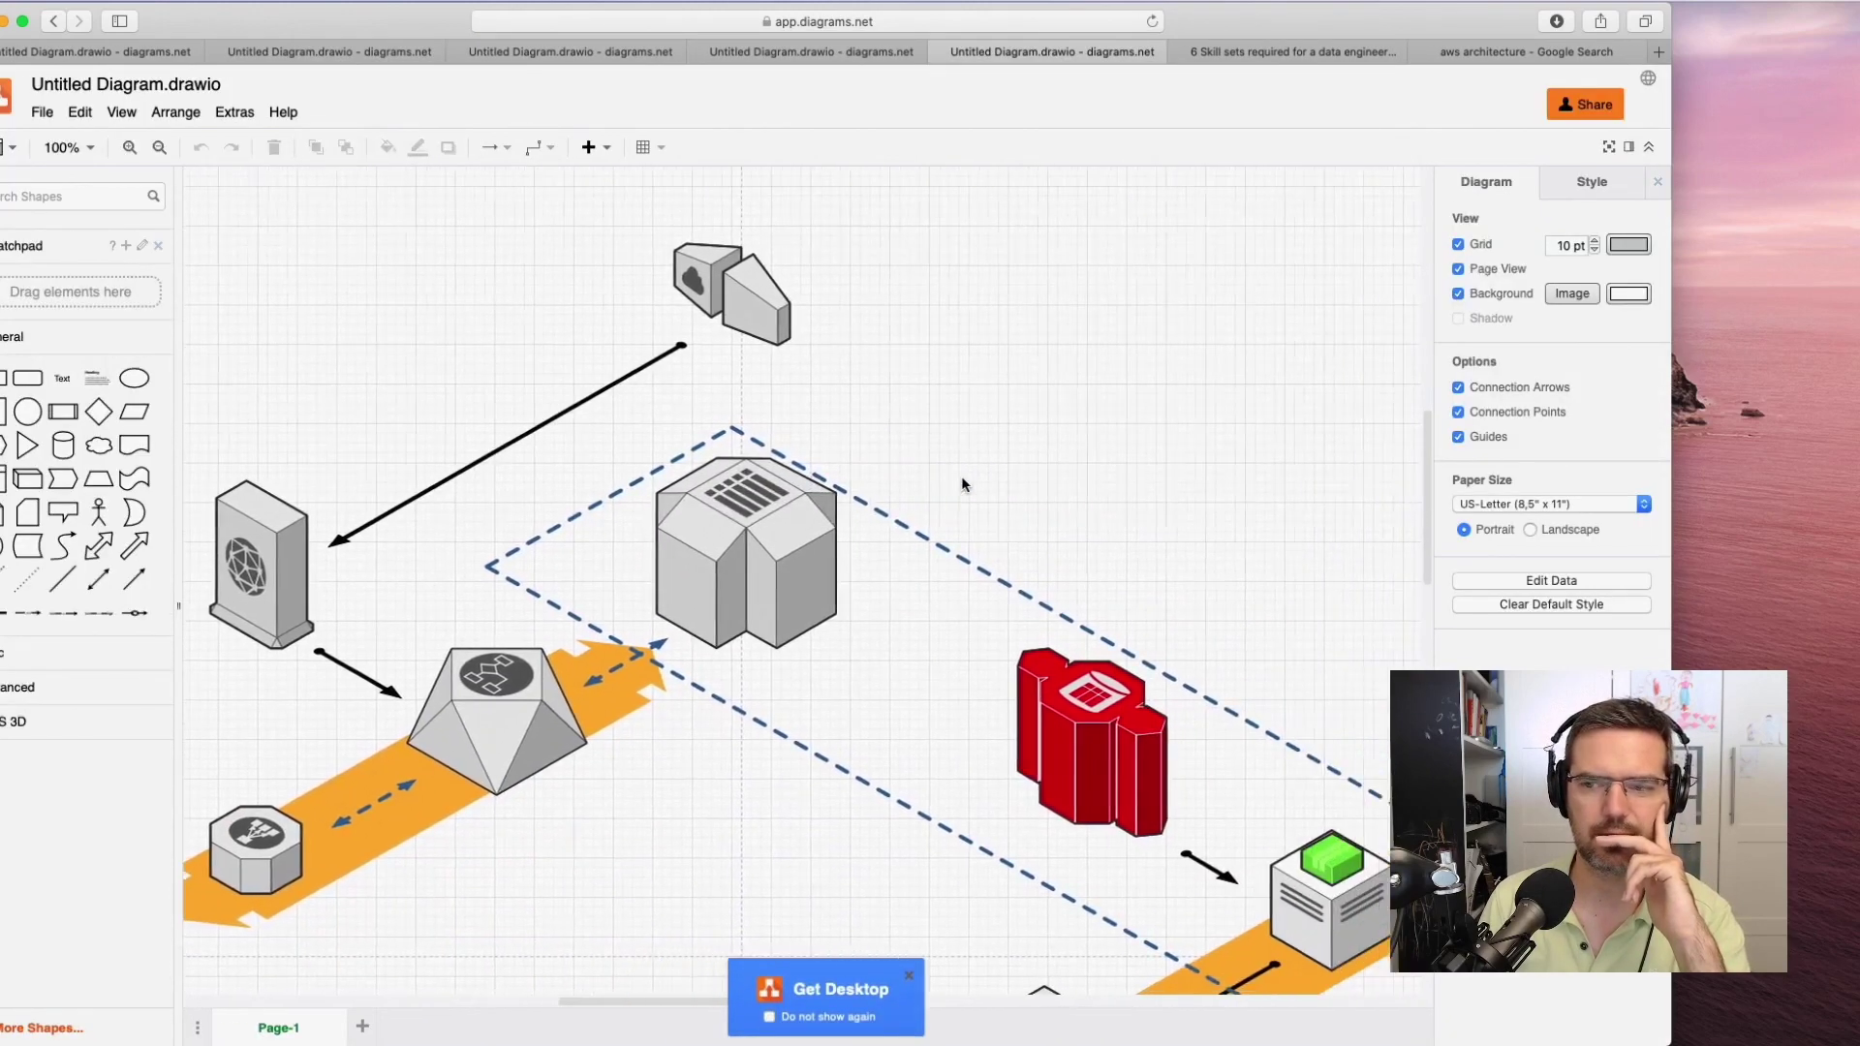
{"action": "left_click", "coordinate": [160, 147]}
{"action": "scroll", "coordinate": [542, 418], "scroll_direction": "down", "scroll_amount": 3}
{"action": "scroll", "coordinate": [542, 418], "scroll_direction": "right", "scroll_amount": 1}
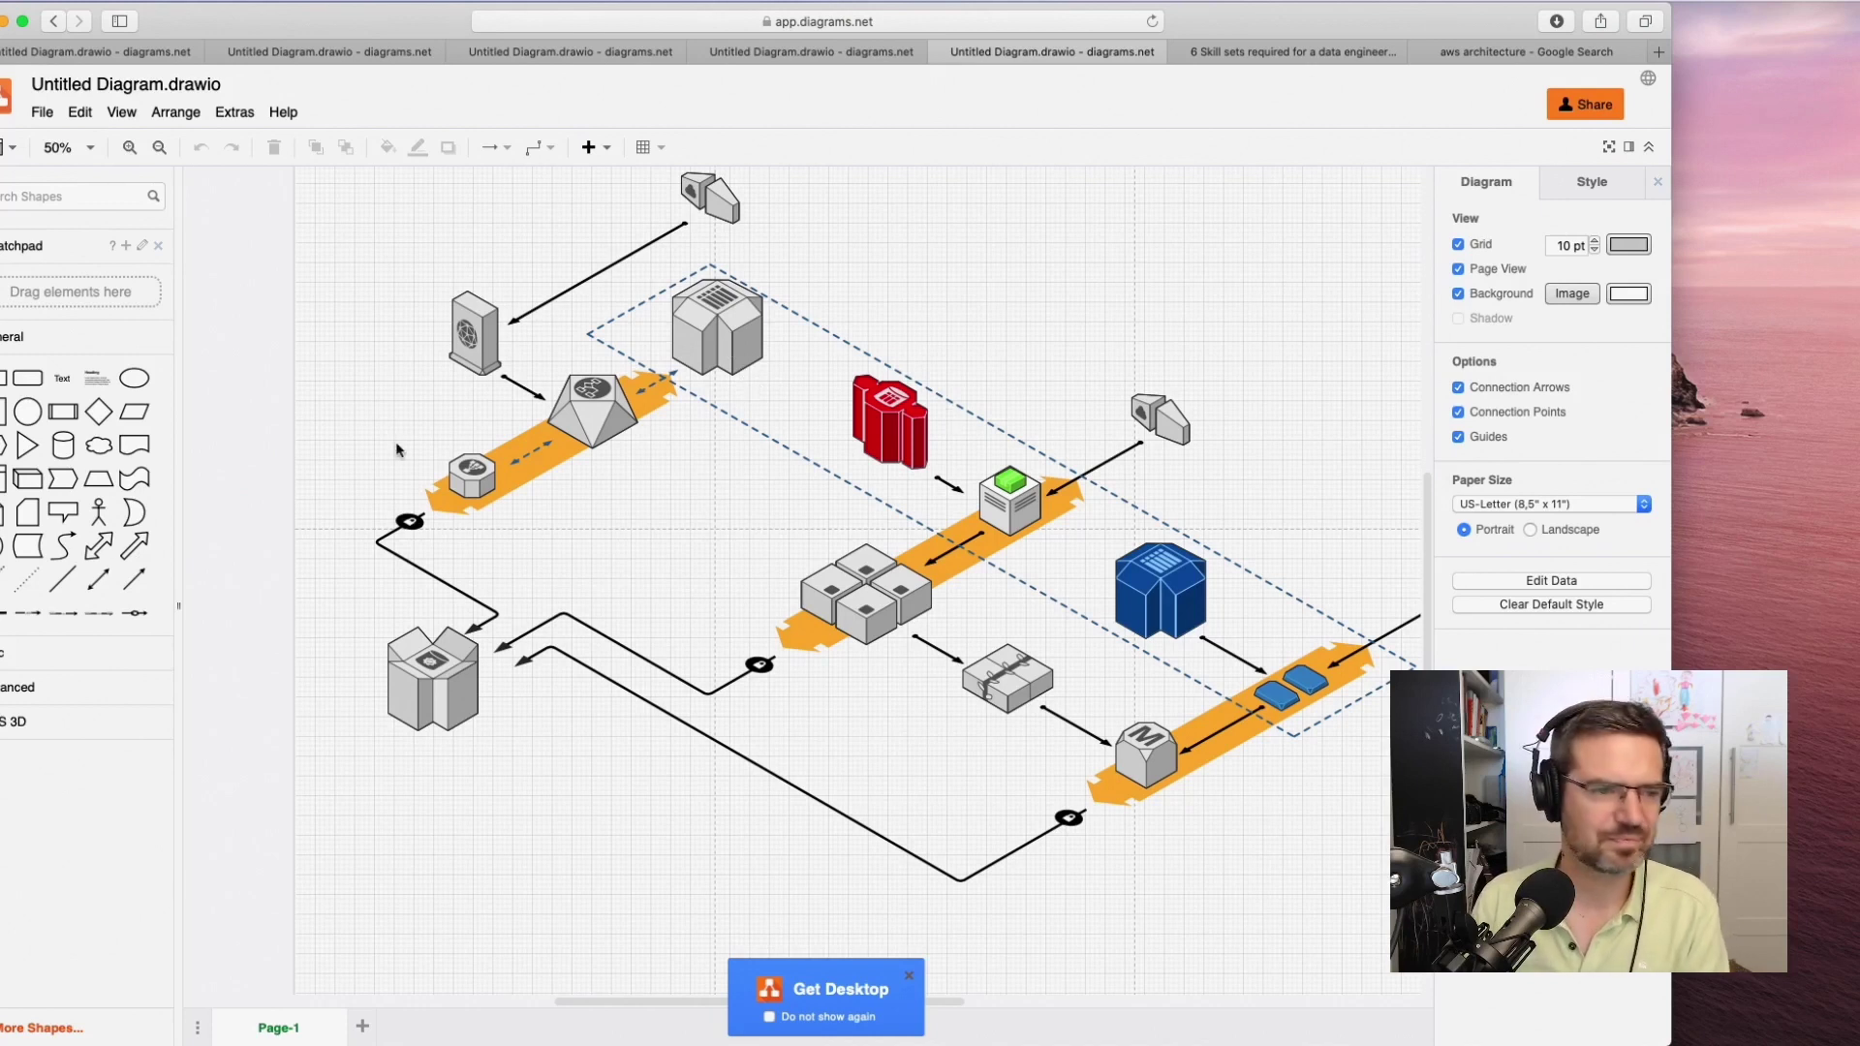
Insert an octagonal AWS 3D shape and enlarge it below the left grey building block.
{"action": "left_click", "coordinate": [90, 719]}
{"action": "scroll", "coordinate": [58, 824], "scroll_direction": "down", "scroll_amount": 4}
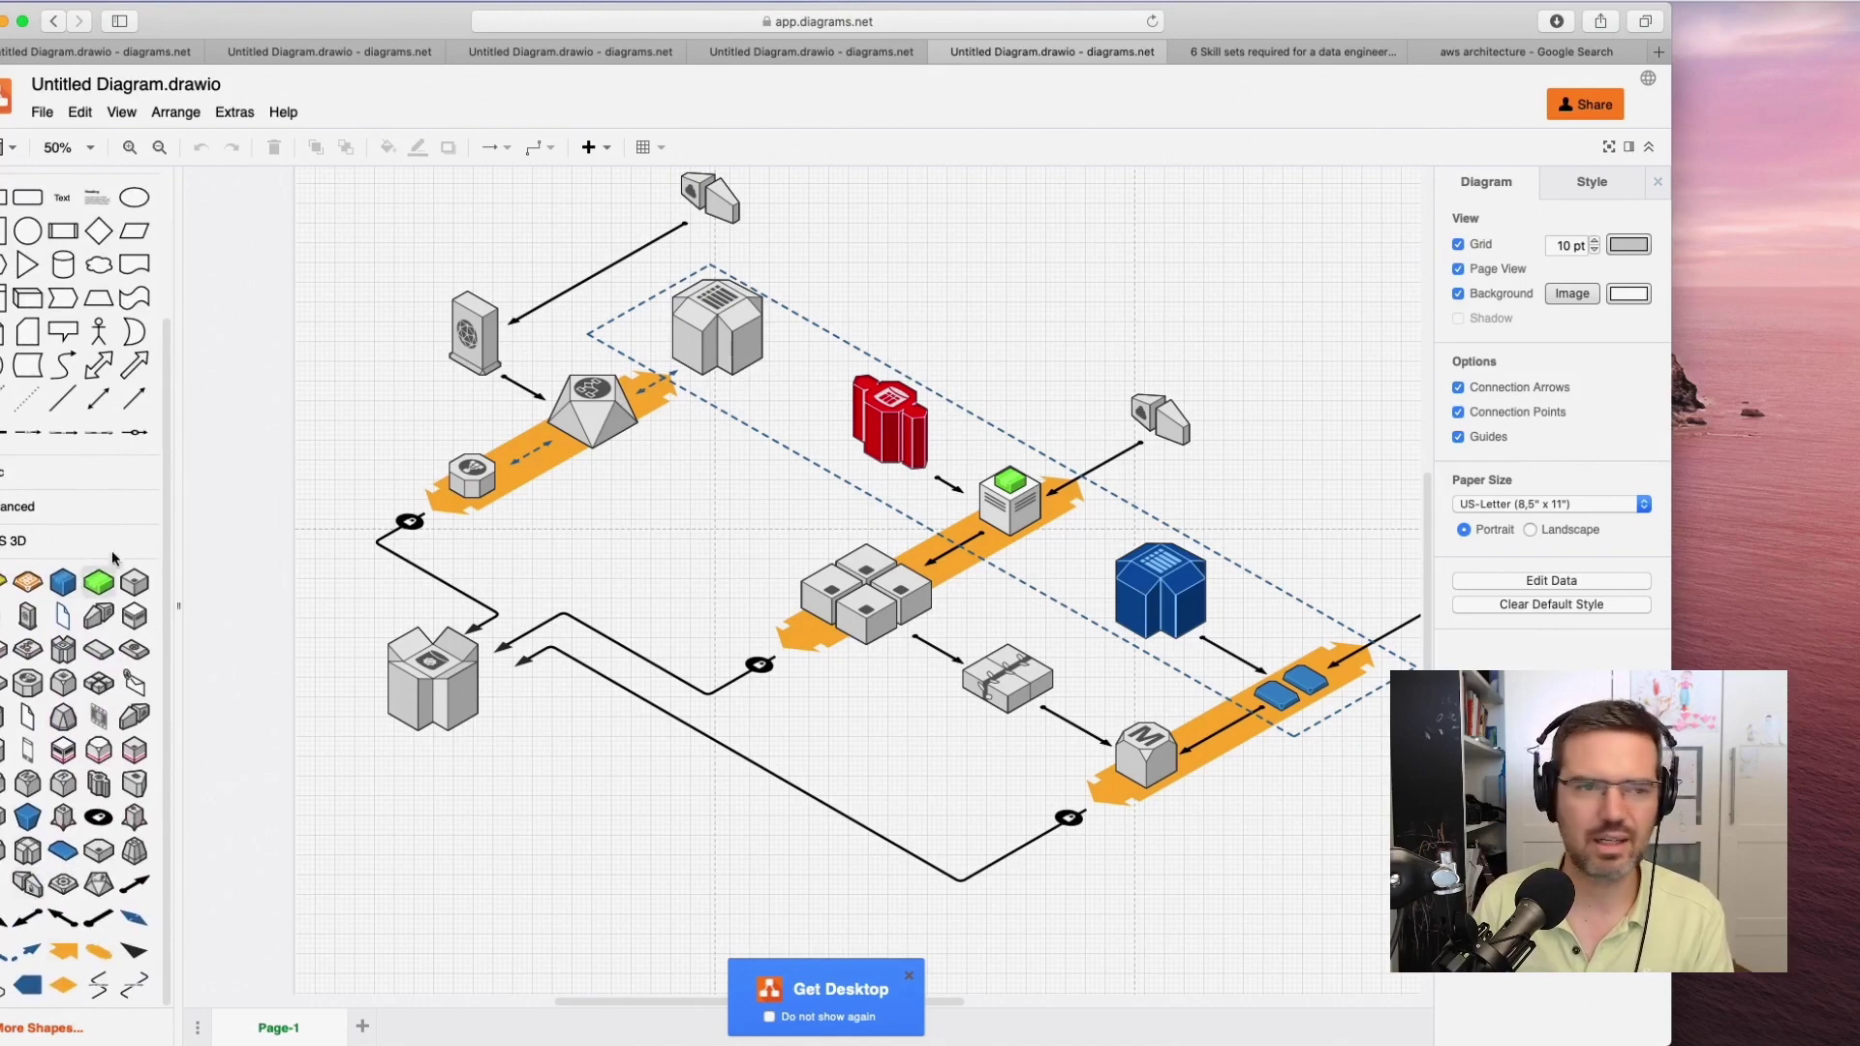
{"action": "left_click_drag", "start_coordinate": [252, 29], "coordinate": [317, 27]}
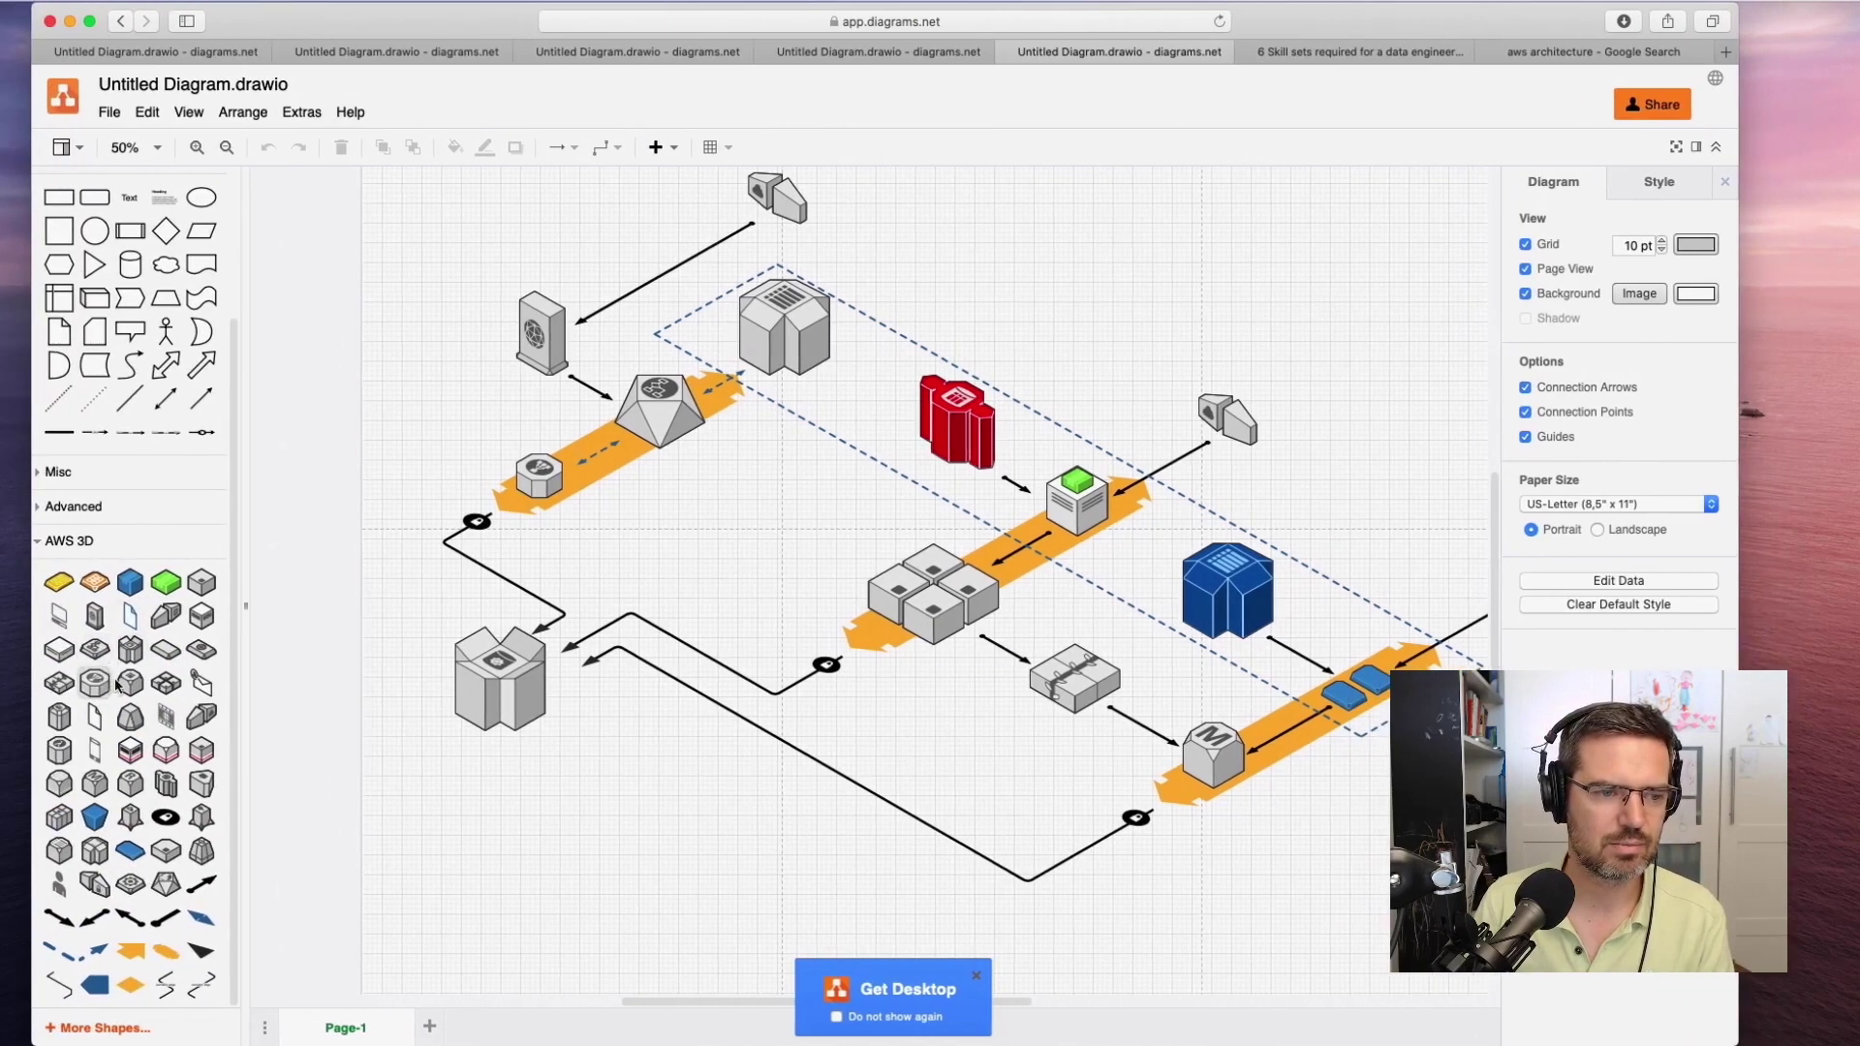
{"action": "left_click", "coordinate": [94, 649]}
{"action": "left_click_drag", "start_coordinate": [483, 678], "coordinate": [743, 678]}
{"action": "left_click_drag", "start_coordinate": [659, 585], "coordinate": [618, 780]}
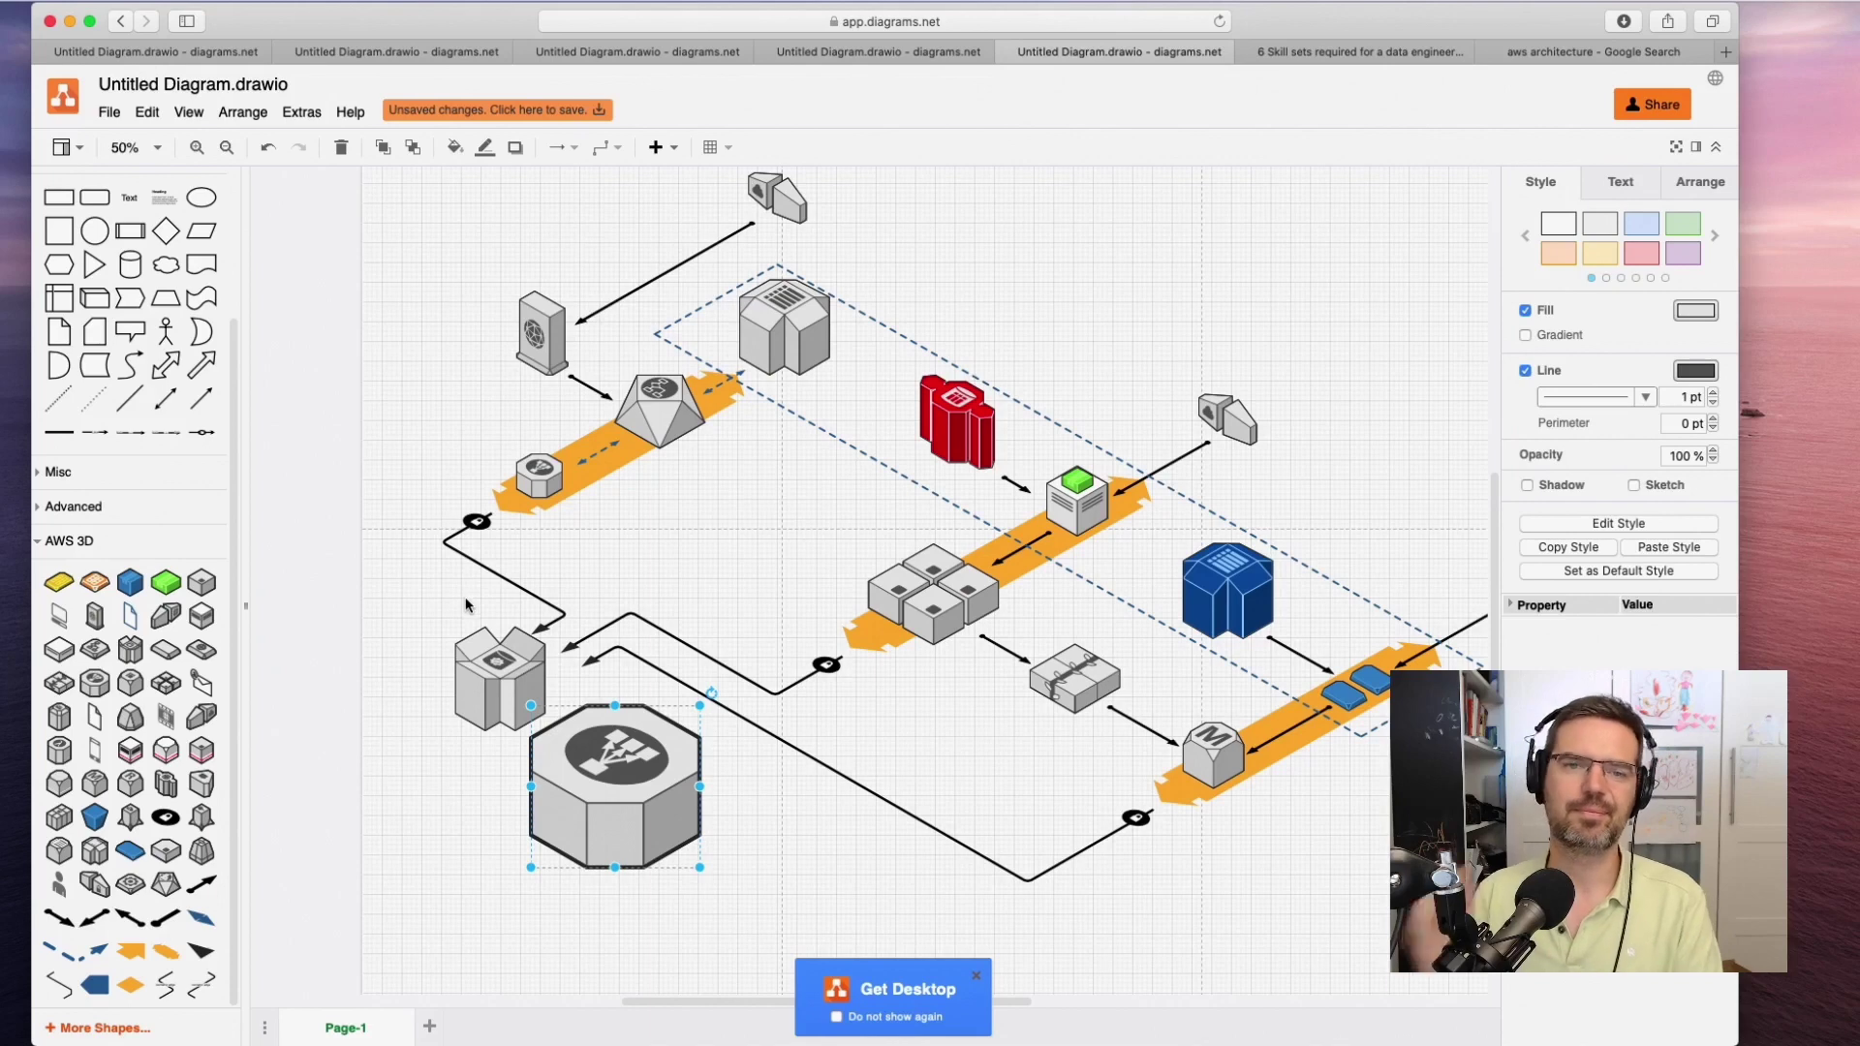